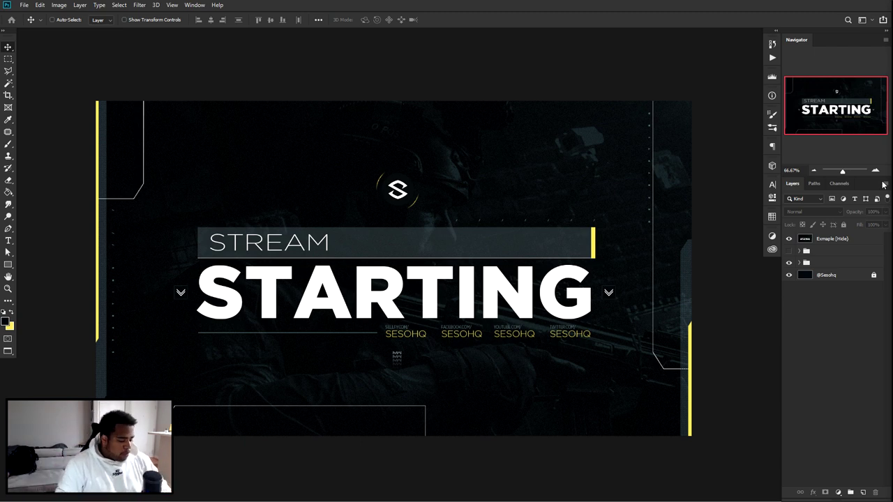
Return to standard screen mode and bring up the think think modern reference collage
{"action": "key", "text": "f"}
{"action": "key", "text": "f"}
{"action": "left_click", "coordinate": [174, 32]}
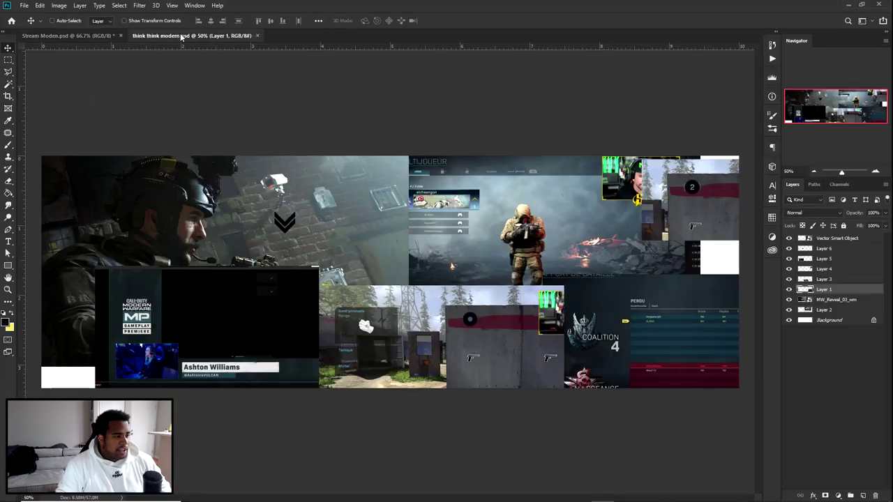
{"action": "scroll", "coordinate": [458, 239], "scroll_direction": "up", "scroll_amount": 1}
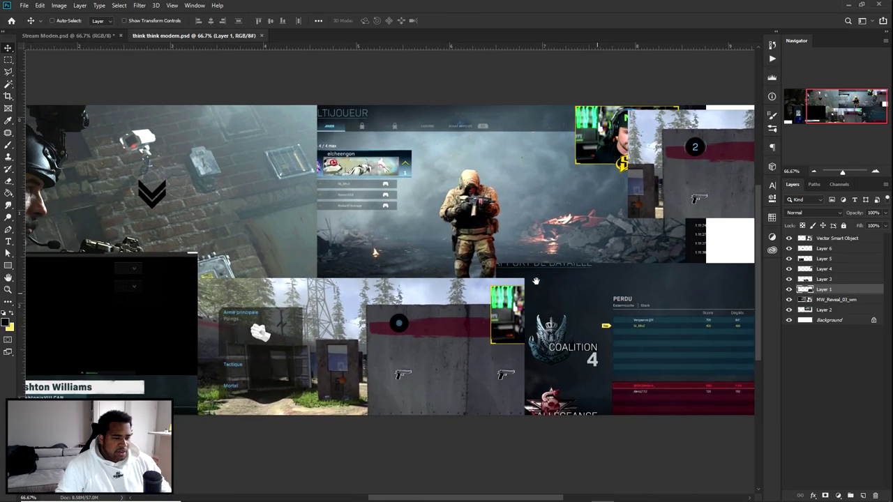
{"action": "mouse_move", "coordinate": [459, 239]}
{"action": "left_mouse_down"}
{"action": "mouse_move", "coordinate": [550, 287]}
{"action": "mouse_move", "coordinate": [617, 220]}
{"action": "left_mouse_up"}
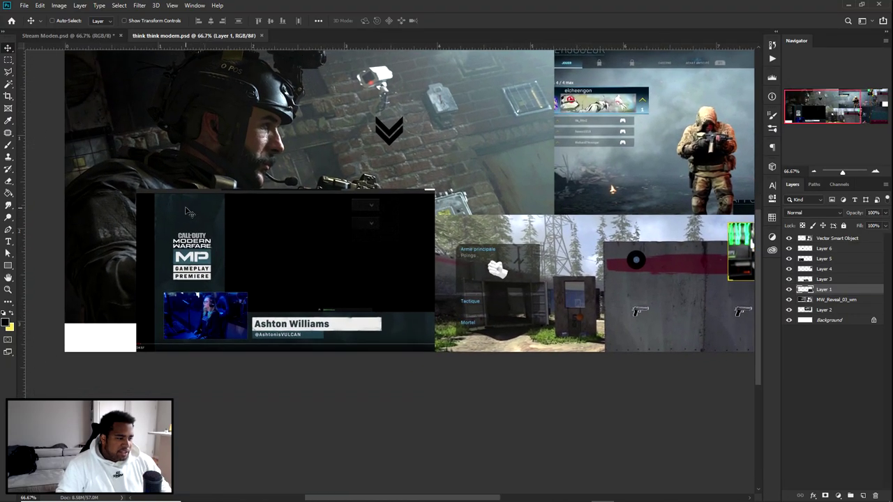
Scroll around the reference collage, then go back to the Stream Moden.psd overlay
{"action": "scroll", "coordinate": [364, 208], "scroll_direction": "right", "scroll_amount": 5}
{"action": "scroll", "coordinate": [485, 139], "scroll_direction": "right", "scroll_amount": 3}
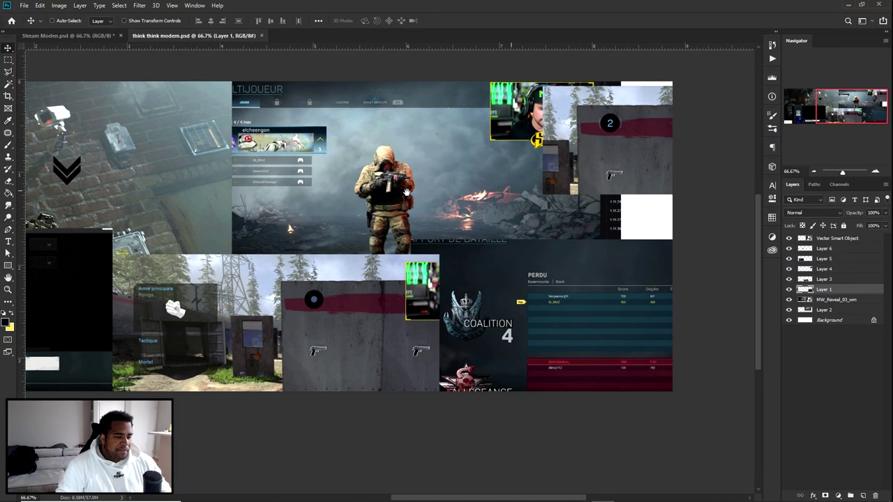
{"action": "scroll", "coordinate": [160, 340], "scroll_direction": "up", "scroll_amount": 4}
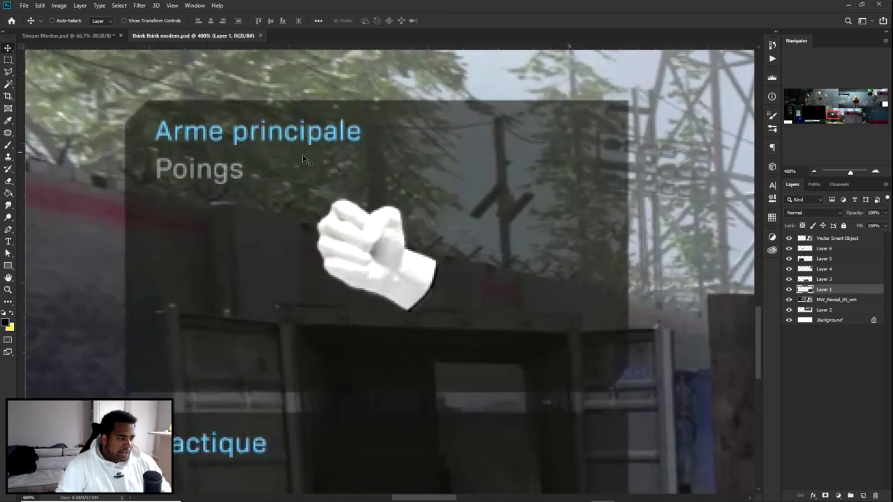
{"action": "scroll", "coordinate": [126, 189], "scroll_direction": "down", "scroll_amount": 3}
{"action": "left_click", "coordinate": [89, 36]}
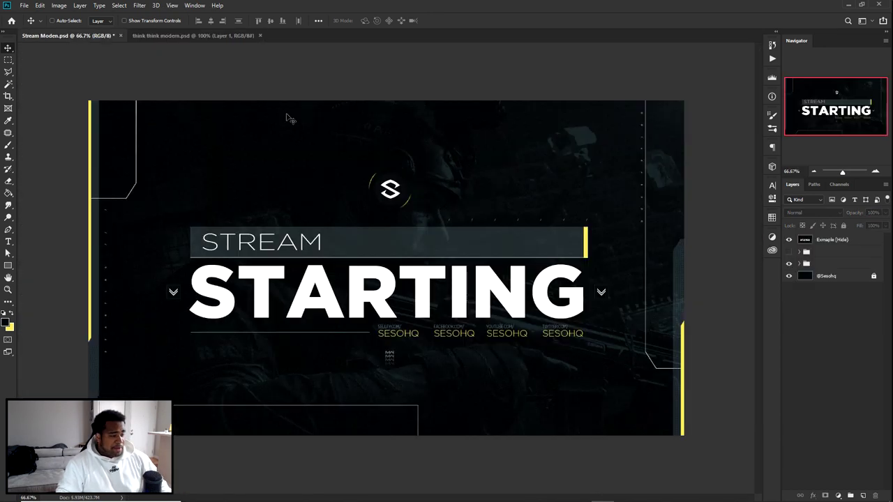
{"action": "scroll", "coordinate": [327, 154], "scroll_direction": "left", "scroll_amount": 2}
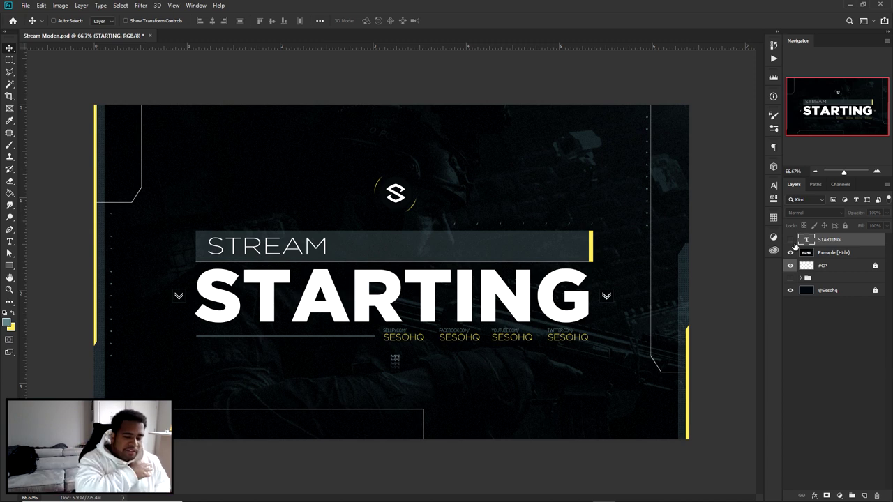
Hide Example (Hide), show STARTING, and drag a duplicate of STARTING straight above it
{"action": "left_click", "coordinate": [791, 253]}
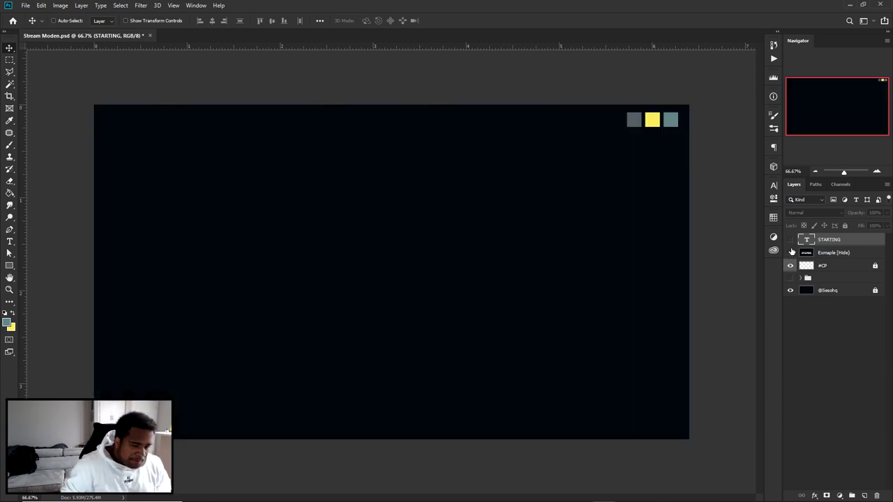
{"action": "left_click", "coordinate": [791, 239]}
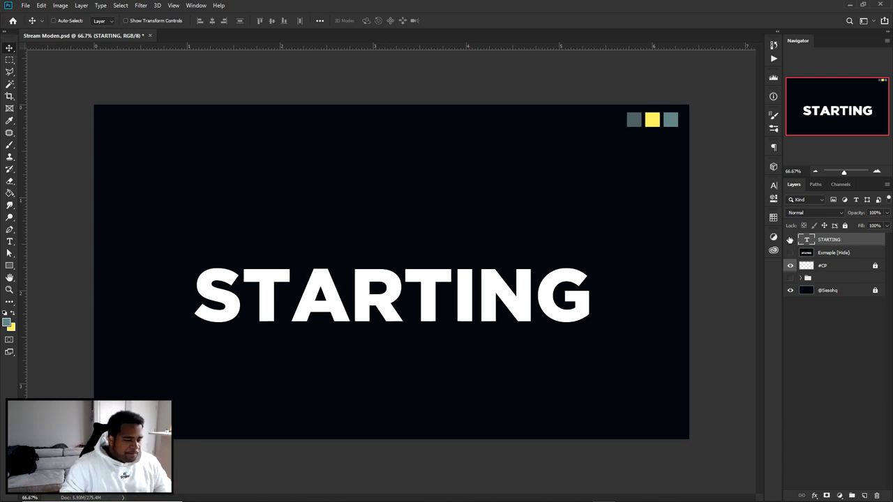
{"action": "key", "text": "ctrl"}
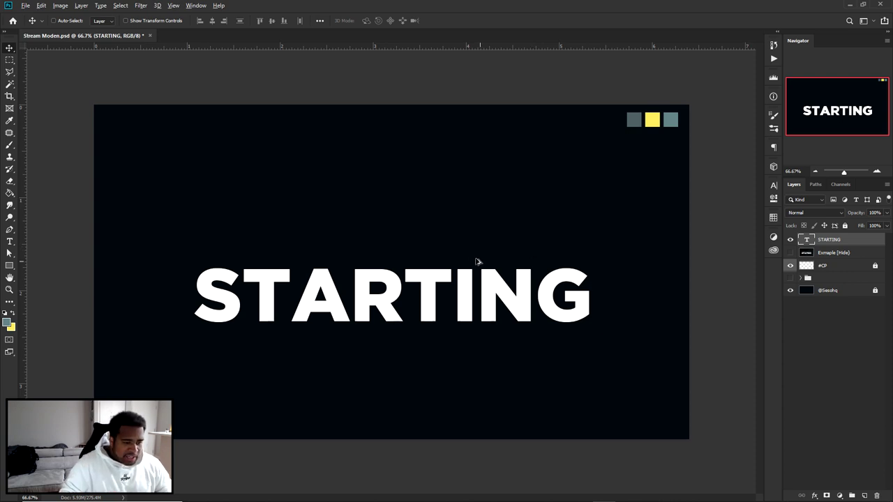
{"action": "left_click_drag", "start_coordinate": [434, 311], "coordinate": [443, 250]}
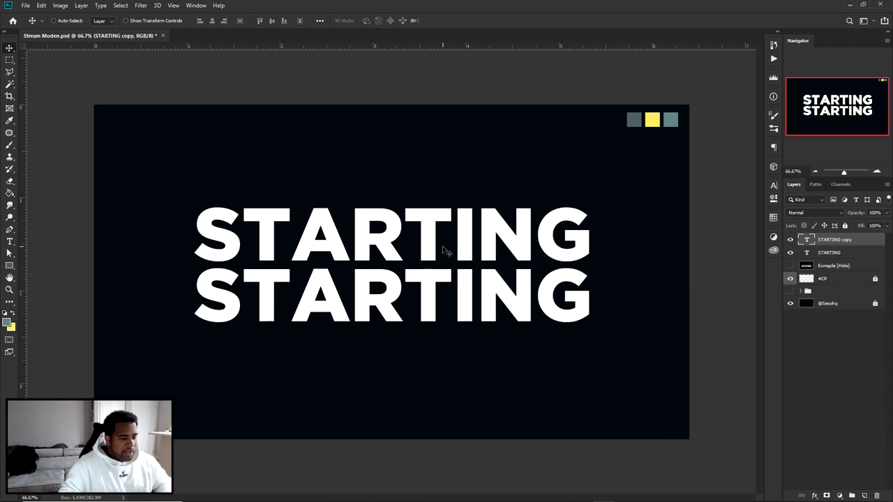
Change the top STARTING copy's text to STREAM
{"action": "key", "text": "t"}
{"action": "double_click", "coordinate": [441, 232]}
{"action": "type", "text": "S"}
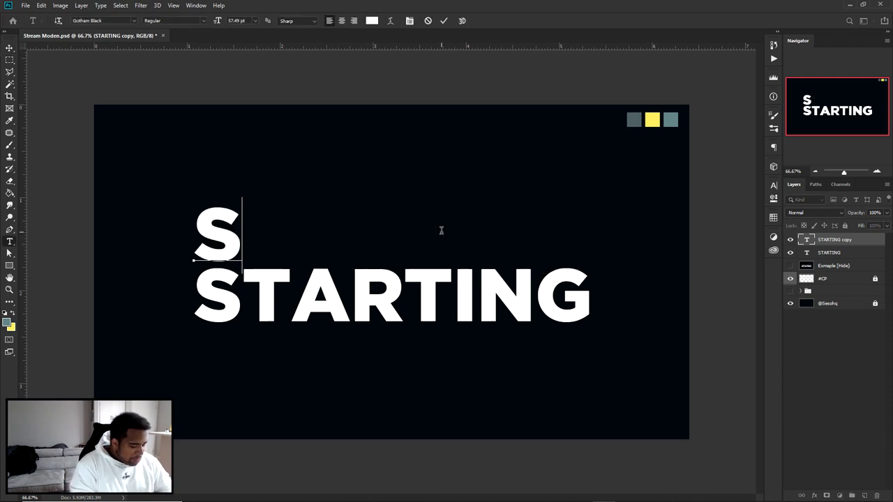
{"action": "type", "text": "TREAM"}
{"action": "left_click", "coordinate": [444, 21]}
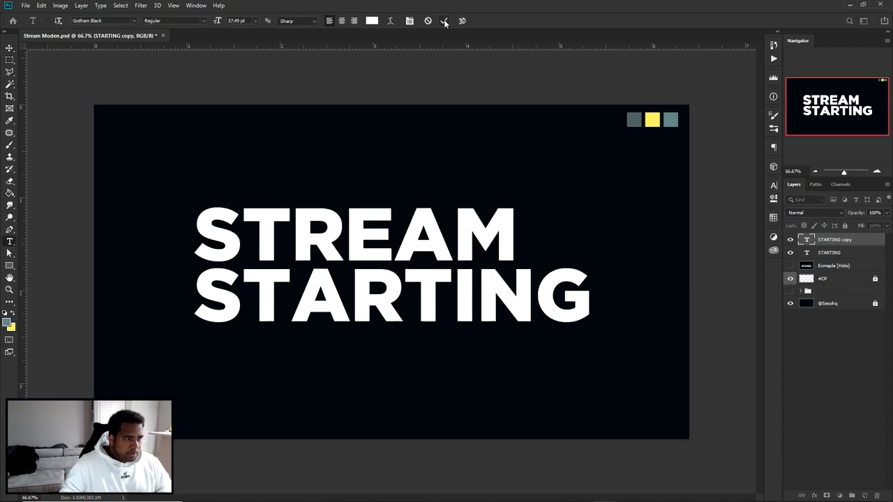
Scale STREAM down to about a third and nudge it up above STARTING
{"action": "key", "text": "v"}
{"action": "key", "text": "ctrl+t"}
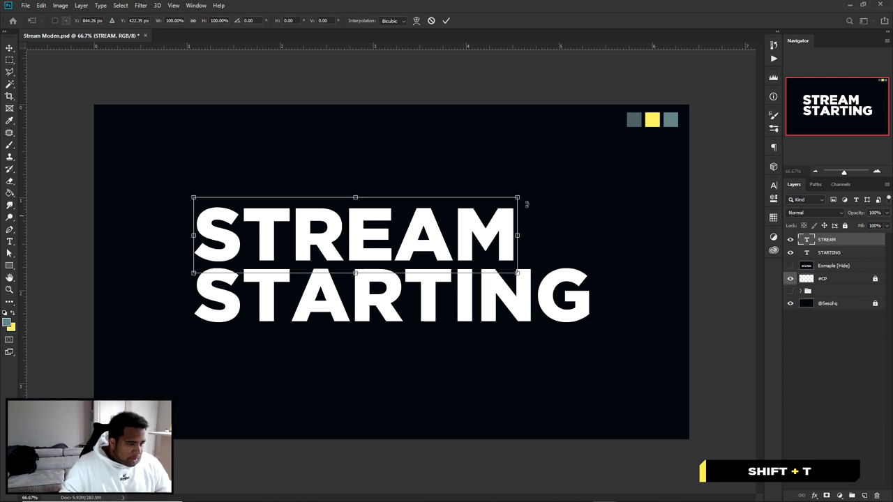
{"action": "left_click_drag", "start_coordinate": [517, 196], "coordinate": [307, 246]}
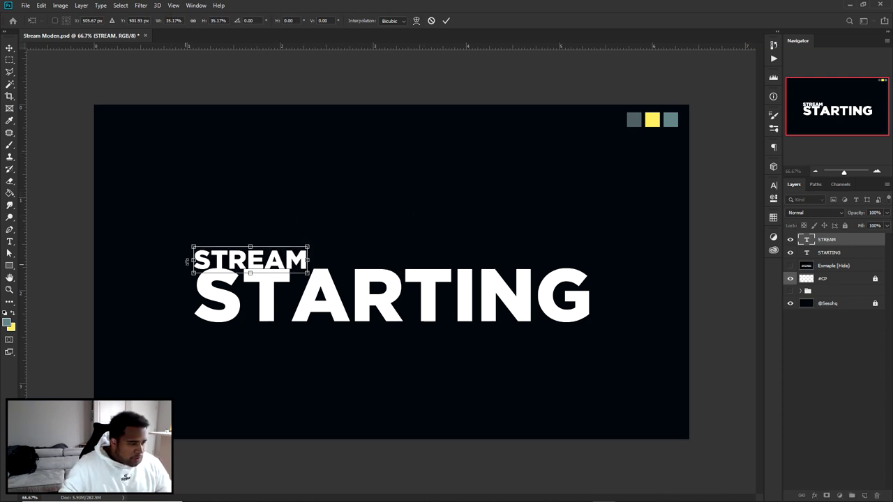
{"action": "key", "text": "Return"}
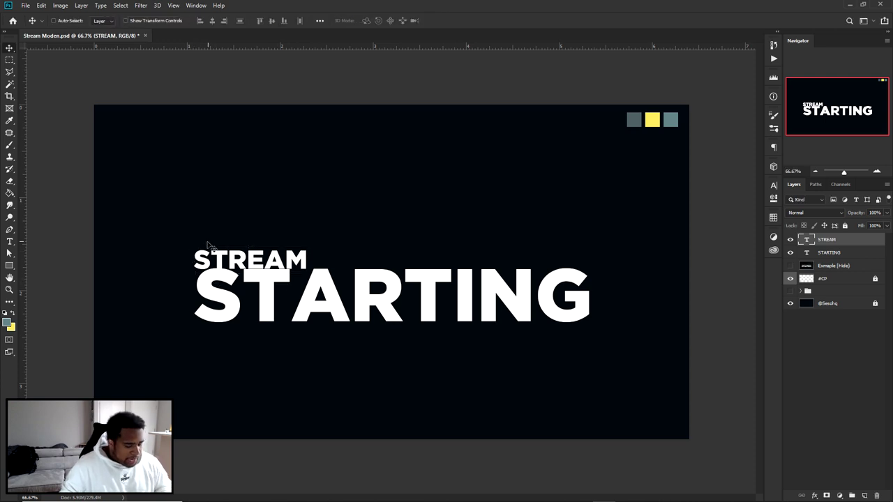
{"action": "key", "text": "Up"}
{"action": "key", "text": "Up"}
{"action": "key", "text": "Up"}
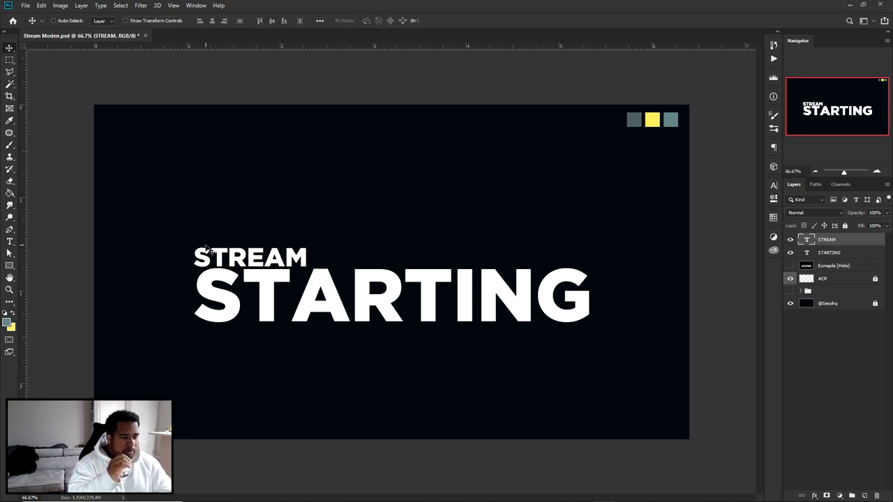
{"action": "key", "text": "Up"}
{"action": "key", "text": "Up"}
{"action": "key", "text": "Up"}
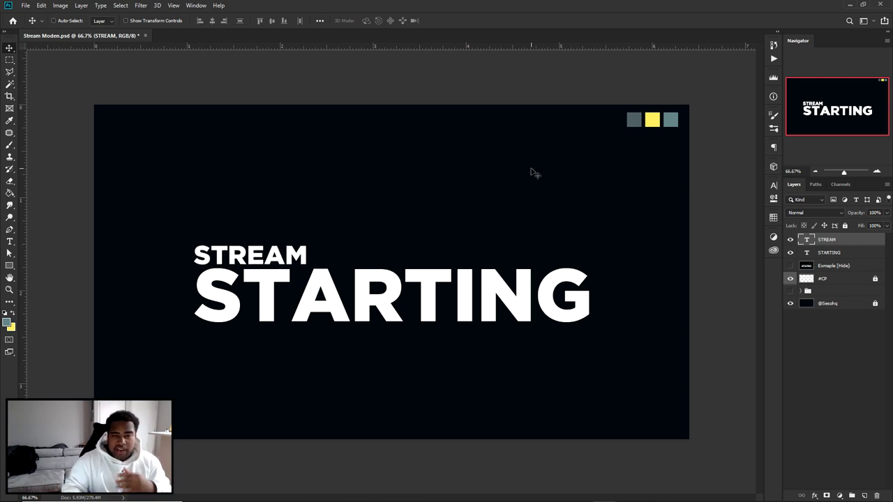
Switch the STREAM font from Gotham Black to Gotham Light
{"action": "left_click", "coordinate": [773, 186]}
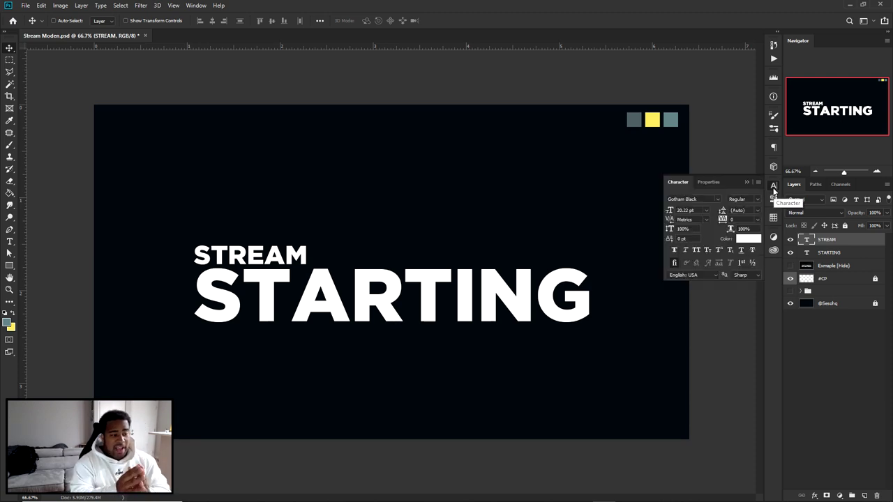
{"action": "left_click", "coordinate": [718, 199]}
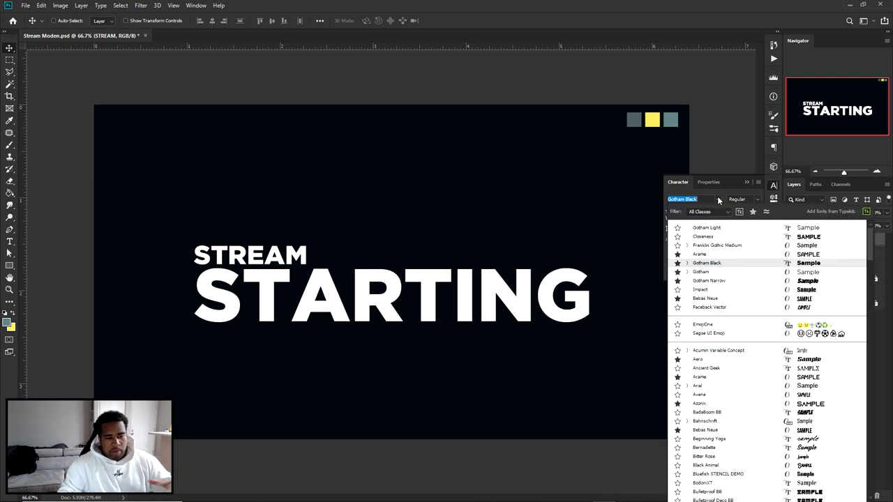
{"action": "left_click", "coordinate": [712, 227]}
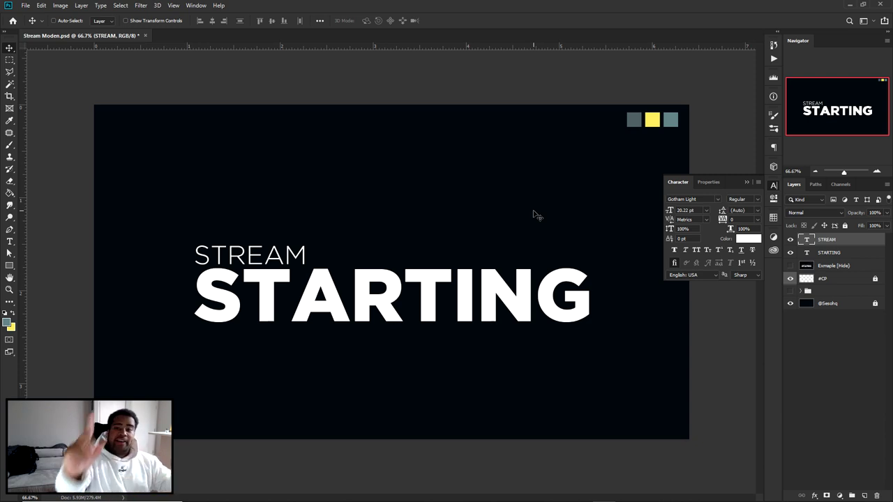
Set the STREAM vertical scale to 85%
{"action": "left_click", "coordinate": [206, 5]}
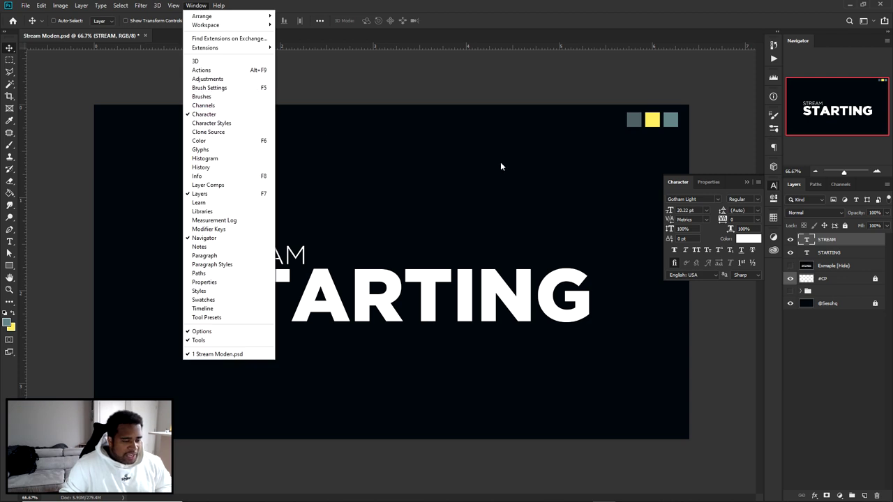
{"action": "left_click", "coordinate": [681, 219]}
{"action": "left_click", "coordinate": [684, 229]}
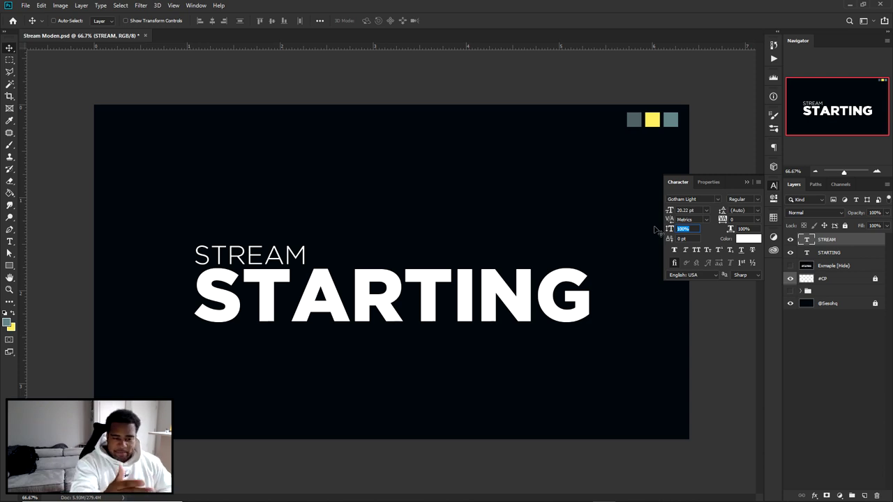
{"action": "type", "text": "85"}
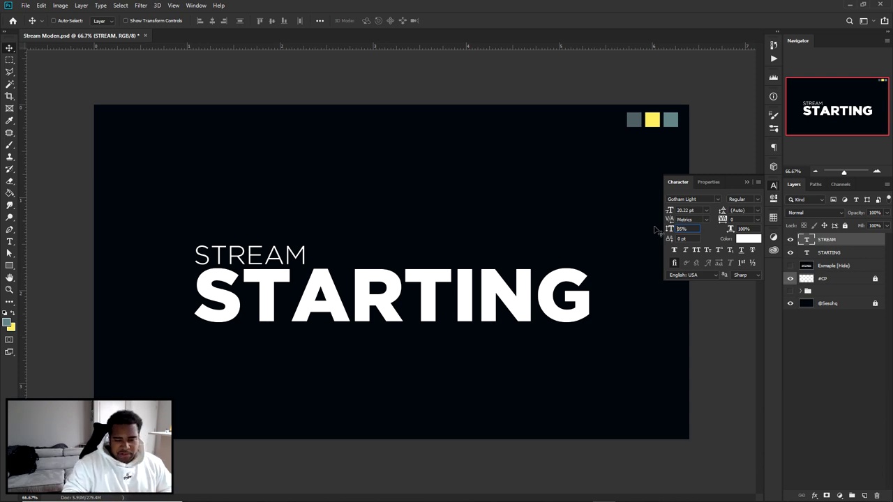
{"action": "key", "text": "Return"}
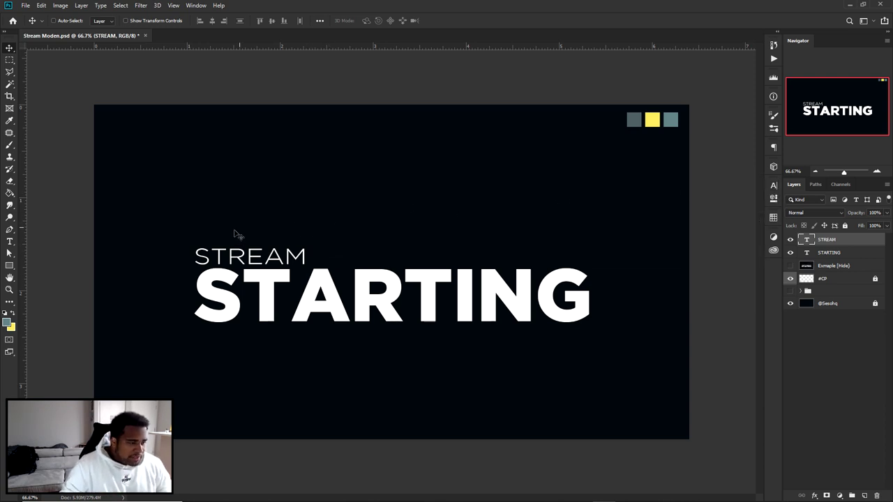
Duplicate STREAM below-right of STARTING and retype the copy as SESOHQ
{"action": "left_click_drag", "start_coordinate": [240, 248], "coordinate": [525, 325]}
{"action": "scroll", "coordinate": [574, 347], "scroll_direction": "up", "scroll_amount": 1}
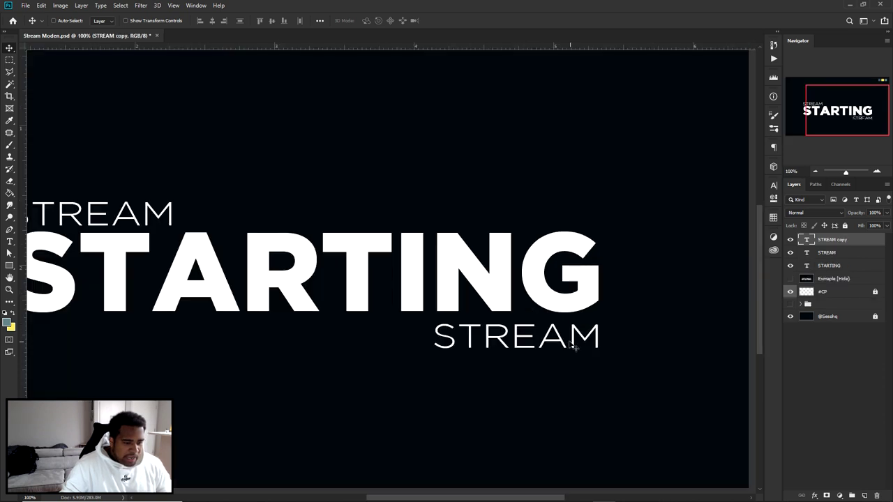
{"action": "double_click", "coordinate": [567, 340]}
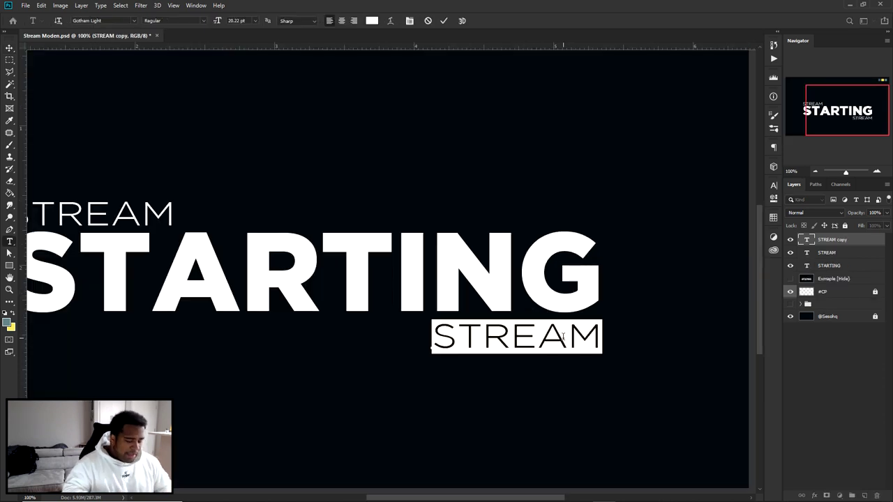
{"action": "type", "text": "SESOHQ"}
{"action": "left_click", "coordinate": [444, 22]}
{"action": "key", "text": "v"}
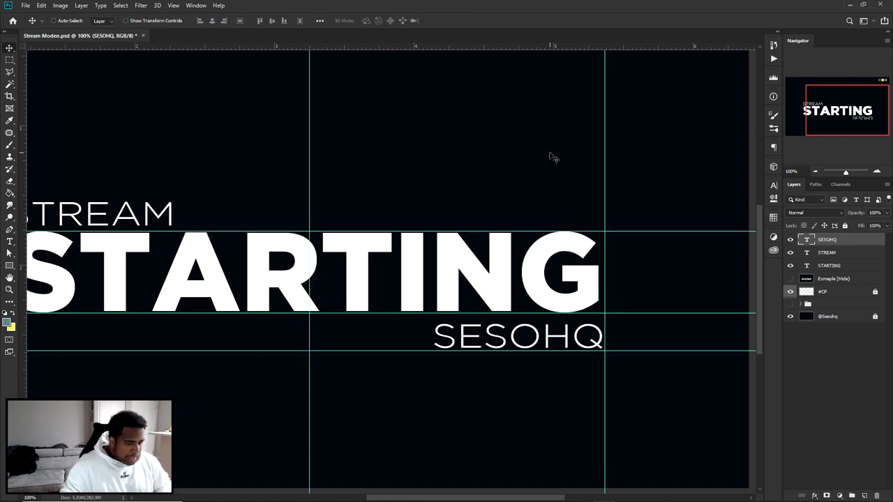
Shrink SESOHQ in two resizes, then duplicate it directly above
{"action": "key", "text": "ctrl+t"}
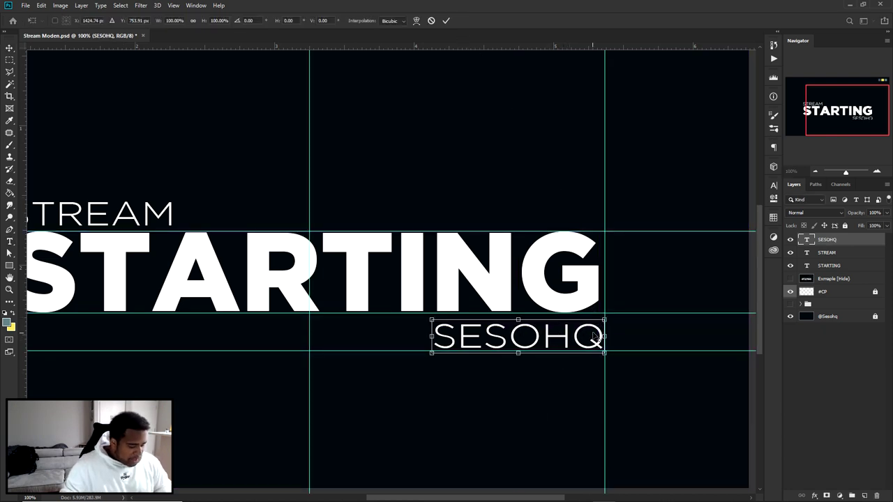
{"action": "mouse_move", "coordinate": [606, 316]}
{"action": "left_mouse_down"}
{"action": "mouse_move", "coordinate": [570, 319]}
{"action": "mouse_move", "coordinate": [557, 340]}
{"action": "left_mouse_up"}
{"action": "key", "text": "Return"}
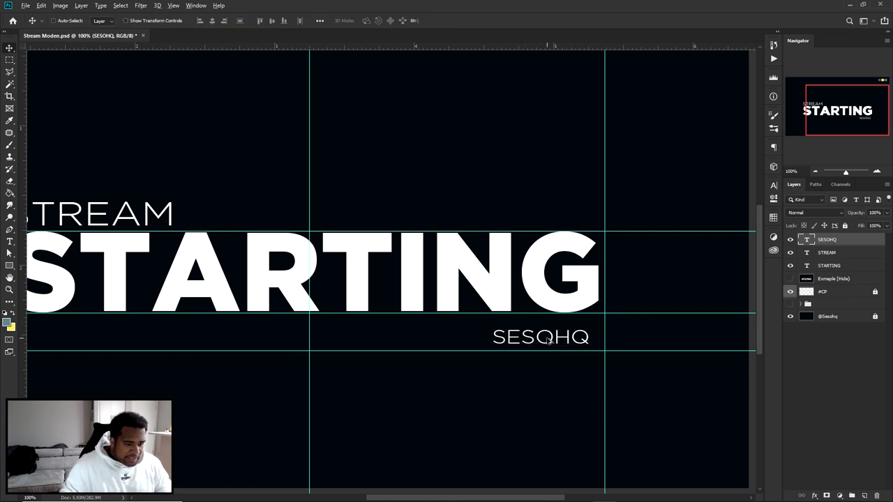
{"action": "scroll", "coordinate": [546, 338], "scroll_direction": "up", "scroll_amount": 3}
{"action": "key", "text": "ctrl+t"}
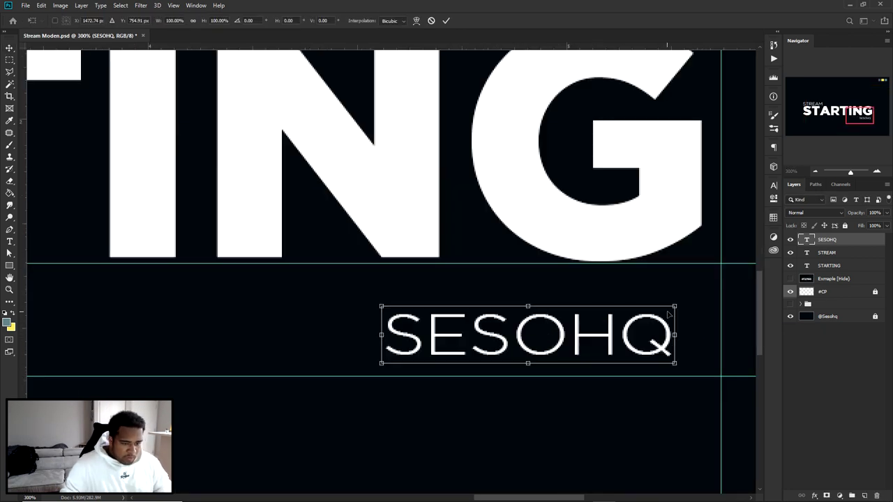
{"action": "left_click_drag", "start_coordinate": [675, 309], "coordinate": [640, 317]}
{"action": "key", "text": "Return"}
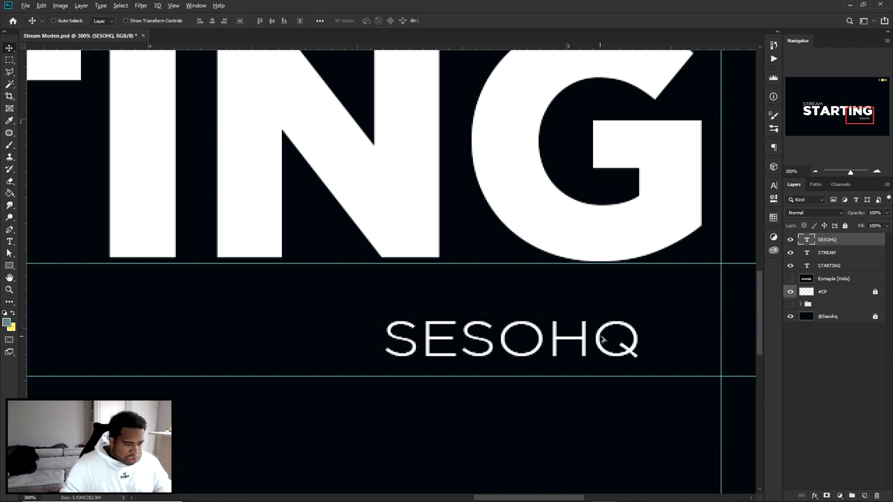
{"action": "left_click_drag", "start_coordinate": [601, 339], "coordinate": [601, 303]}
{"action": "scroll", "coordinate": [522, 304], "scroll_direction": "right", "scroll_amount": 5}
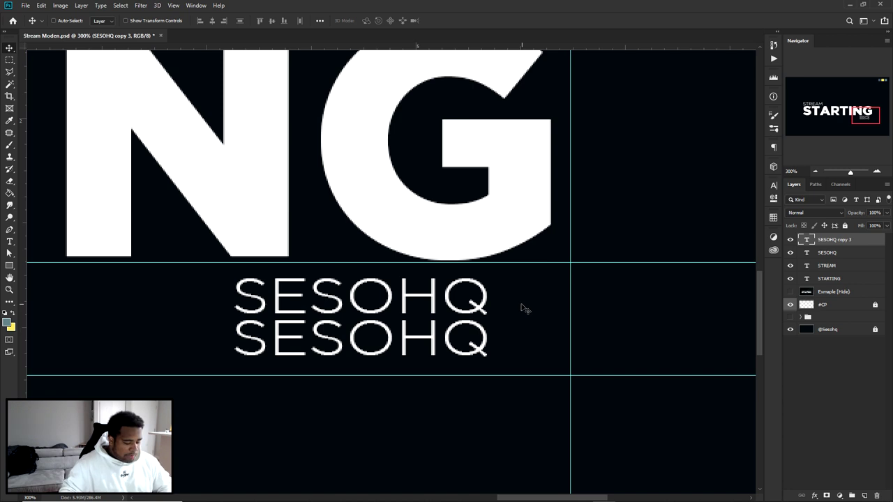
Retype the upper SESOHQ copy as TWITTER.COM/ and scale it down
{"action": "key", "text": "t"}
{"action": "double_click", "coordinate": [446, 297]}
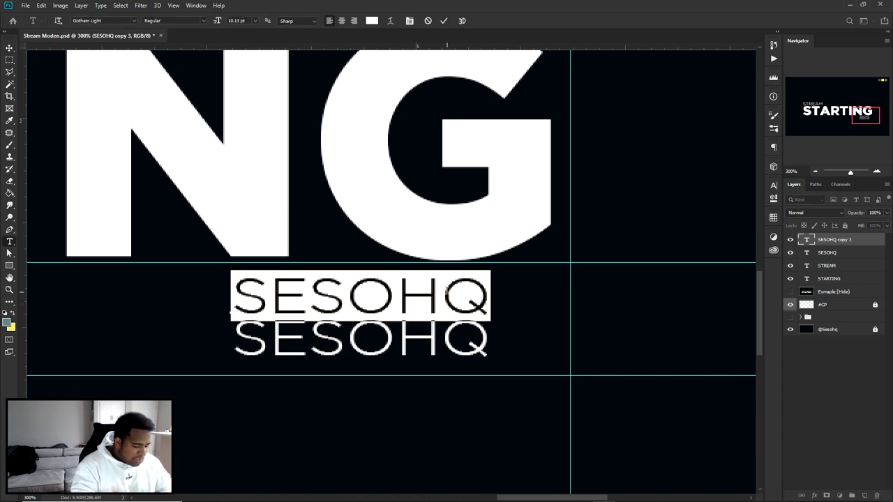
{"action": "type", "text": "TWITTER.COM"}
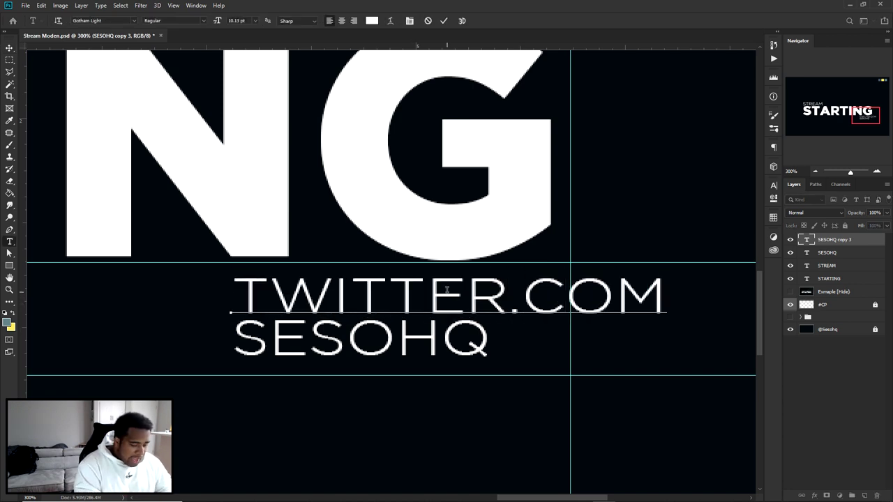
{"action": "type", "text": "/"}
{"action": "left_click", "coordinate": [445, 20]}
{"action": "key", "text": "ctrl+t"}
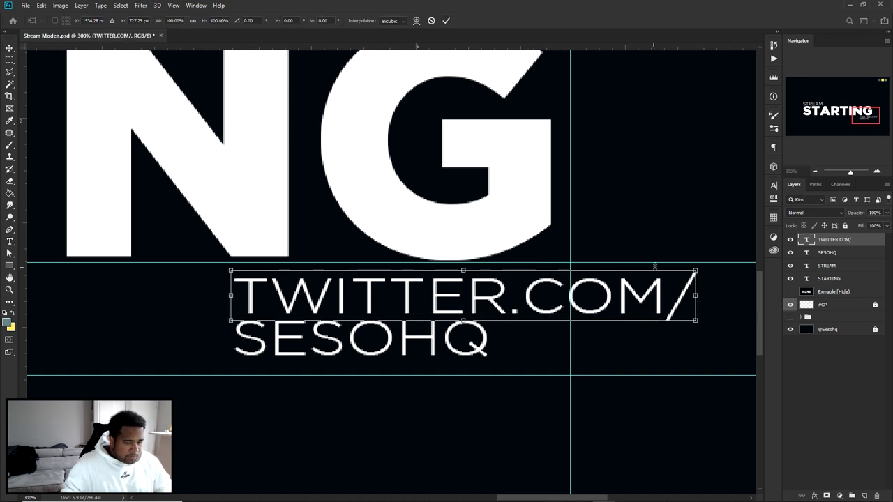
{"action": "left_click_drag", "start_coordinate": [696, 268], "coordinate": [417, 280]}
{"action": "key", "text": "Return"}
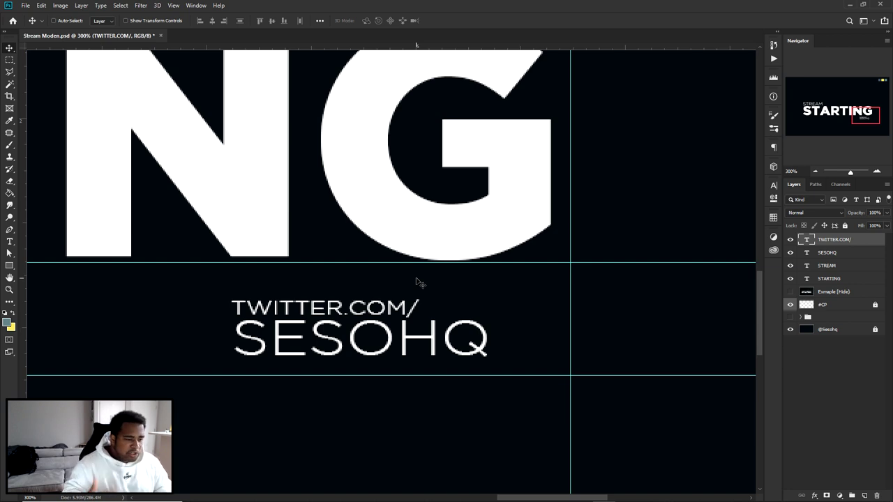
Position TWITTER.COM/ above SESOHQ, aligned with its left edge
{"action": "scroll", "coordinate": [269, 313], "scroll_direction": "up", "scroll_amount": 1}
{"action": "scroll", "coordinate": [424, 281], "scroll_direction": "up", "scroll_amount": 1}
{"action": "left_click_drag", "start_coordinate": [355, 272], "coordinate": [416, 267]}
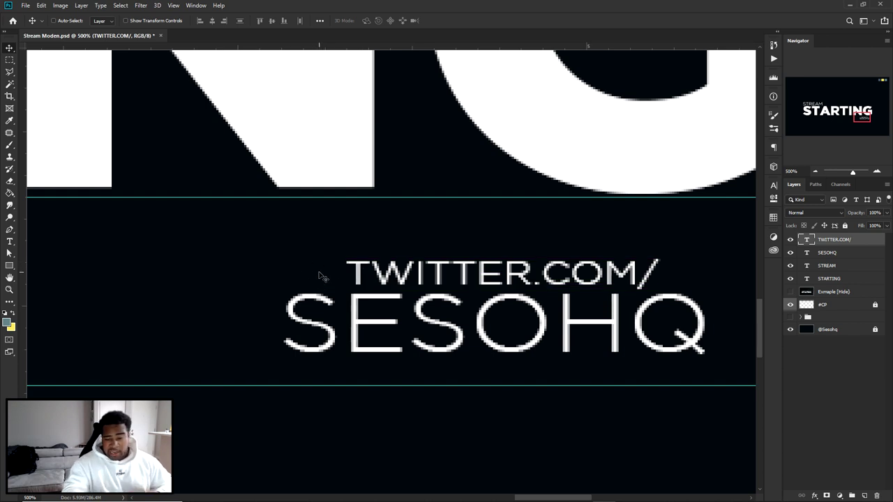
{"action": "left_click_drag", "start_coordinate": [495, 281], "coordinate": [434, 281]}
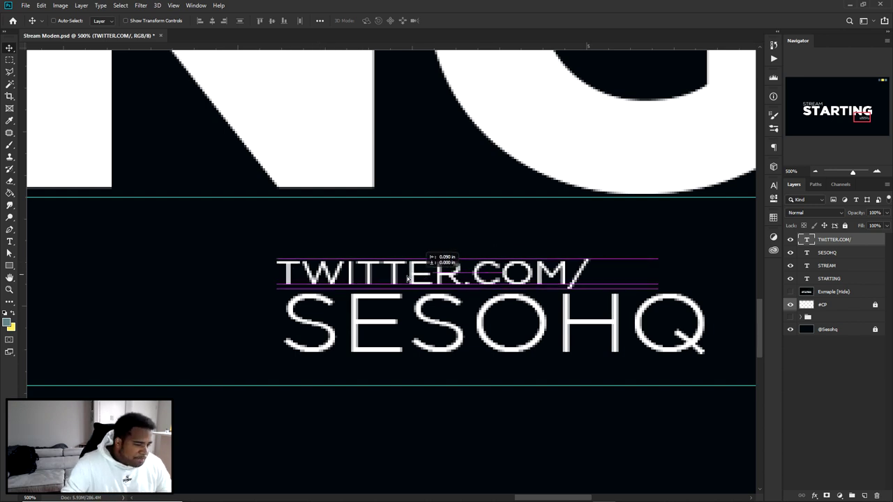
{"action": "scroll", "coordinate": [435, 282], "scroll_direction": "down", "scroll_amount": 1}
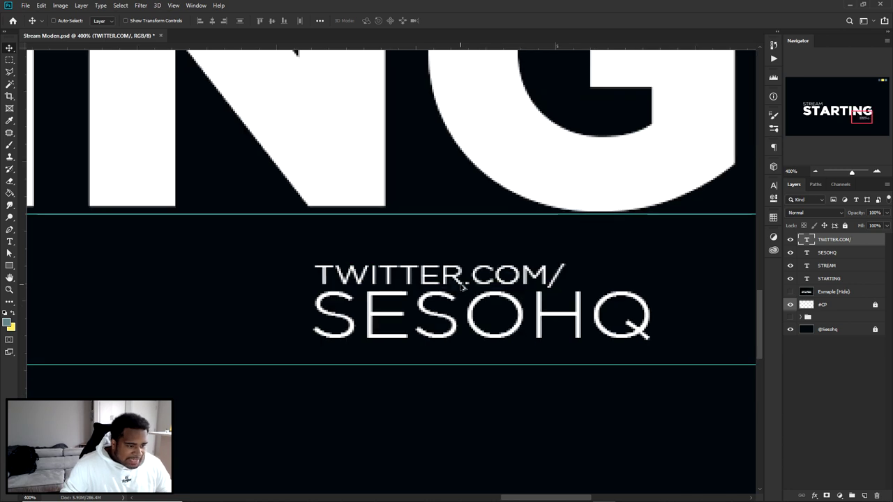
{"action": "scroll", "coordinate": [463, 285], "scroll_direction": "down", "scroll_amount": 1}
{"action": "scroll", "coordinate": [492, 302], "scroll_direction": "down", "scroll_amount": 1}
{"action": "scroll", "coordinate": [492, 303], "scroll_direction": "down", "scroll_amount": 2}
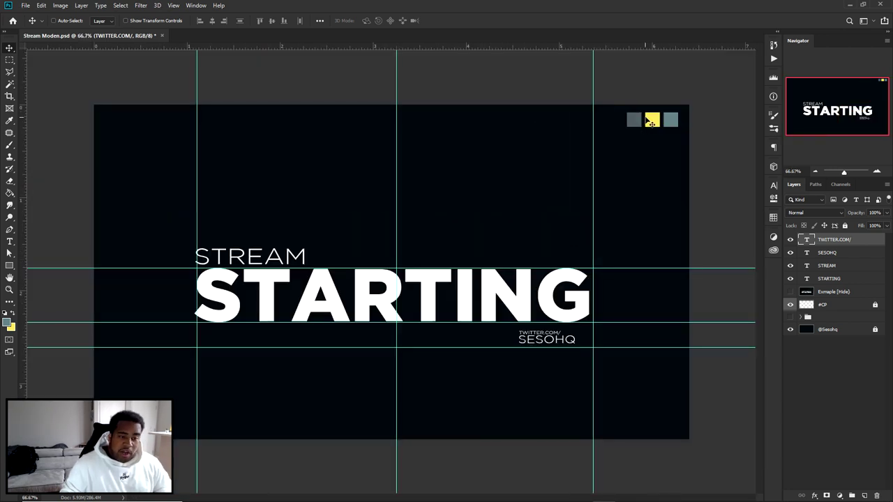
Sample the dark, grey, yellow and grey-teal swatches in the foreground colour picker
{"action": "left_click", "coordinate": [9, 325]}
{"action": "left_click", "coordinate": [558, 152]}
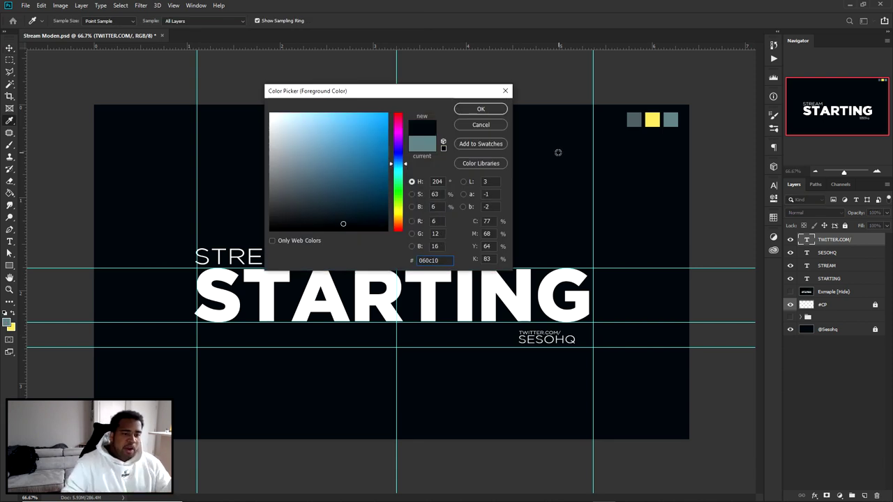
{"action": "left_click", "coordinate": [634, 120]}
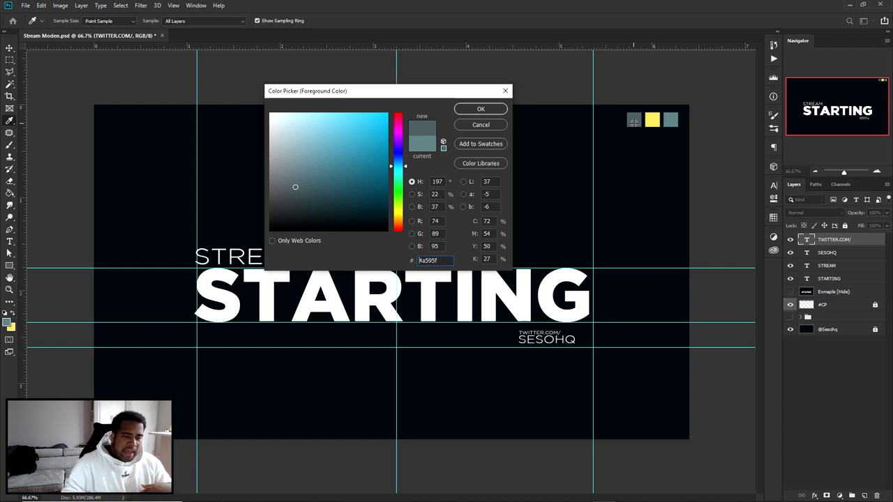
{"action": "left_click", "coordinate": [649, 120]}
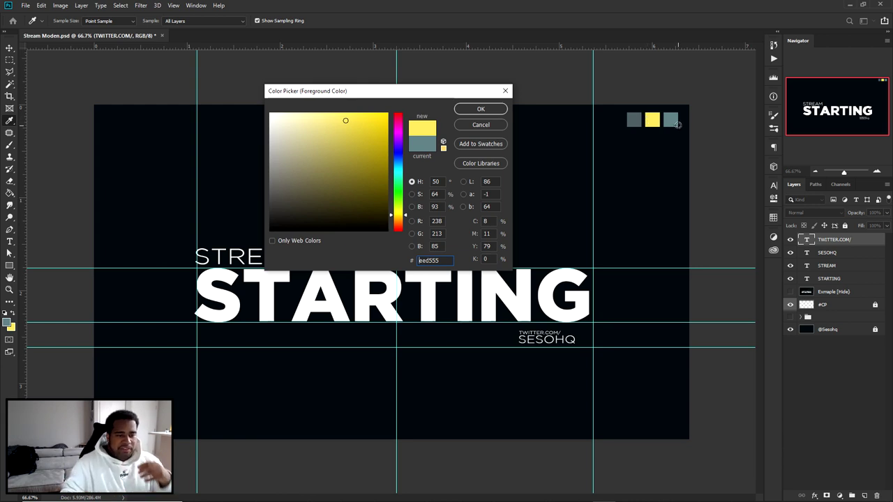
{"action": "left_click", "coordinate": [676, 123]}
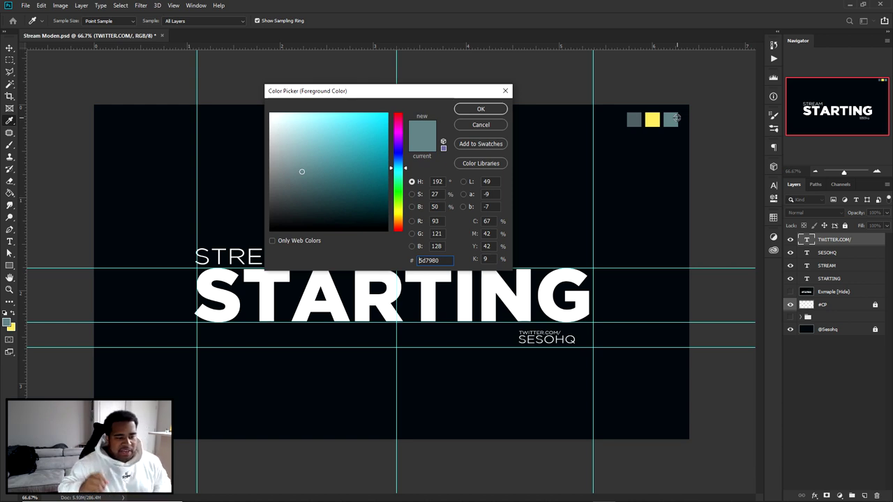
{"action": "left_click", "coordinate": [481, 109]}
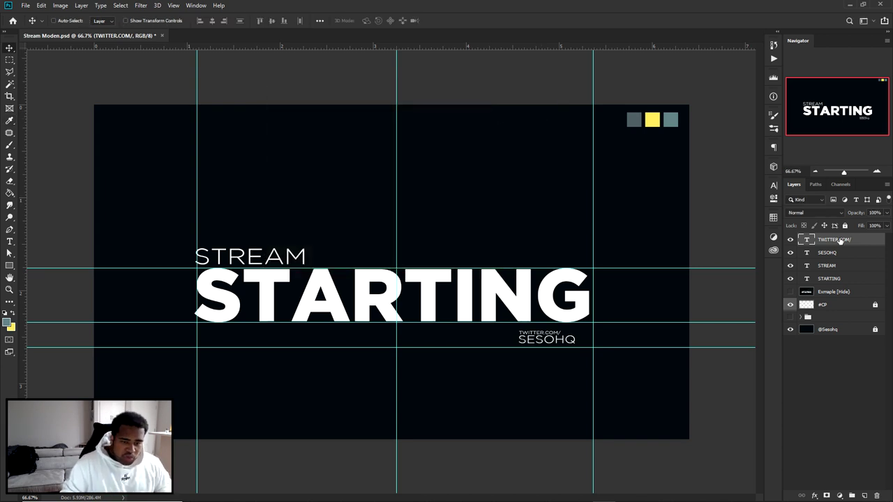
Colour the TWITTER.COM/ text with the grey-teal swatch
{"action": "left_click", "coordinate": [775, 189]}
{"action": "left_click", "coordinate": [749, 239]}
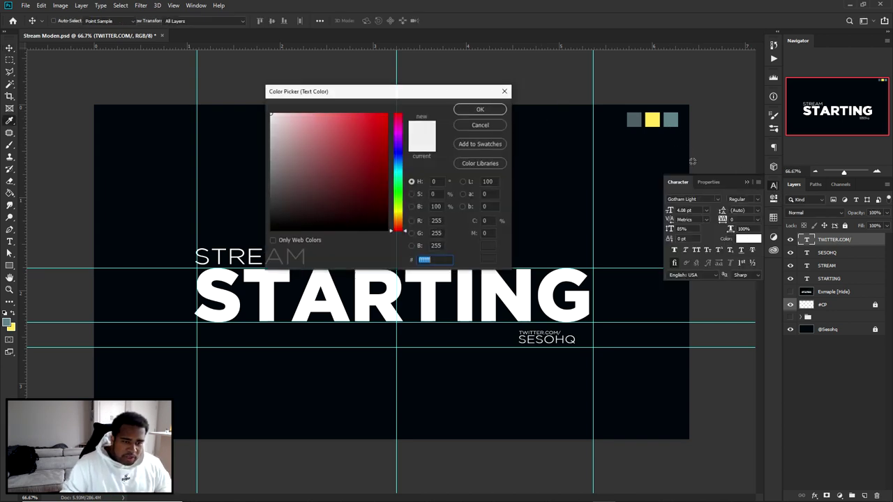
{"action": "left_click", "coordinate": [668, 120]}
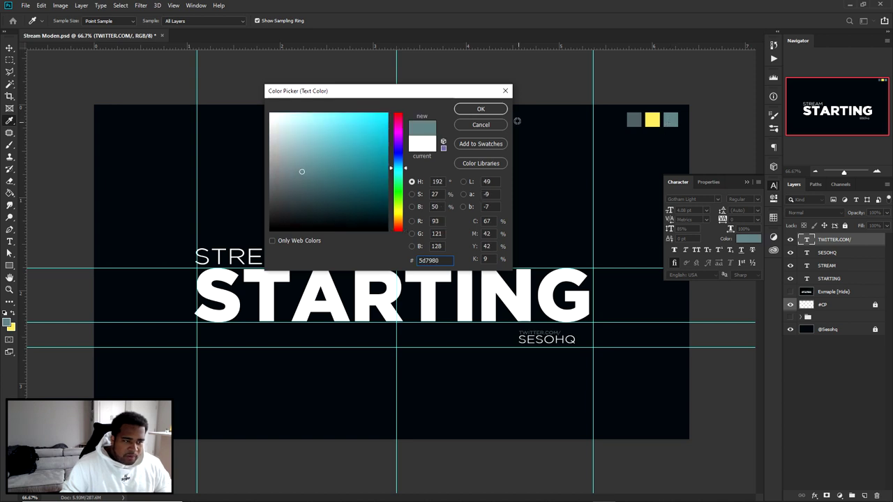
{"action": "left_click", "coordinate": [501, 110]}
Colour the SESOHQ text with the yellow swatch
{"action": "left_click", "coordinate": [827, 253]}
{"action": "left_click", "coordinate": [749, 239]}
{"action": "left_click", "coordinate": [652, 120]}
{"action": "left_click", "coordinate": [481, 109]}
{"action": "left_click", "coordinate": [773, 186]}
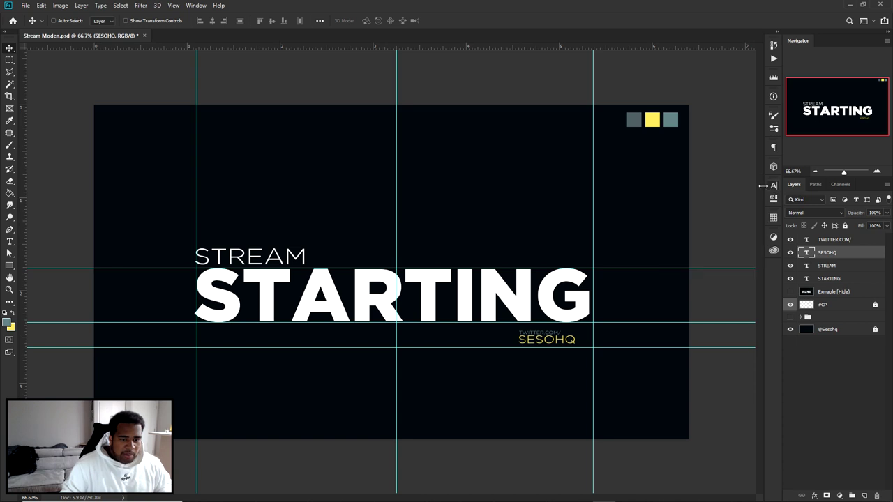
Select the TWITTER.COM/ and SESOHQ pair and duplicate it to the right
{"action": "scroll", "coordinate": [548, 339], "scroll_direction": "up", "scroll_amount": 2}
{"action": "left_click", "coordinate": [513, 328], "text": "ctrl+shift"}
{"action": "mouse_move", "coordinate": [556, 347]}
{"action": "left_mouse_down"}
{"action": "mouse_move", "coordinate": [331, 337]}
{"action": "mouse_move", "coordinate": [450, 343]}
{"action": "left_mouse_up"}
Change the copied pair's top line to YOUTUBE.COM/
{"action": "double_click", "coordinate": [450, 342]}
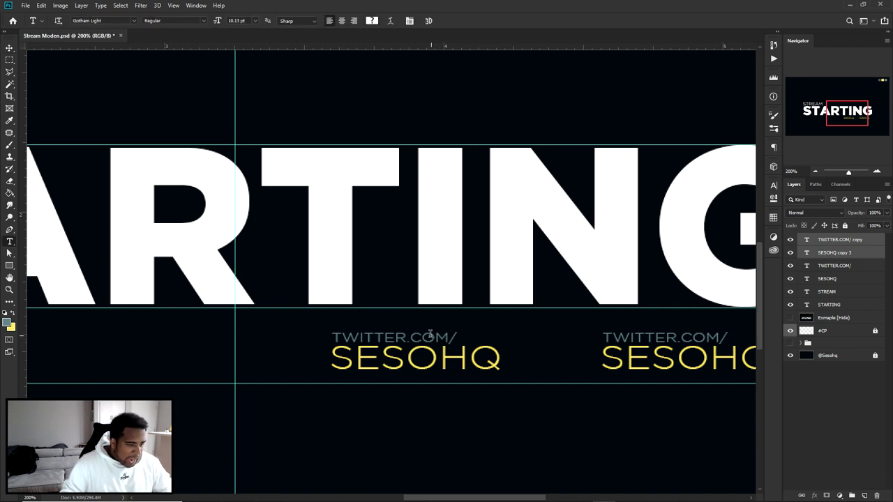
{"action": "type", "text": "YOUTUBE.COM/"}
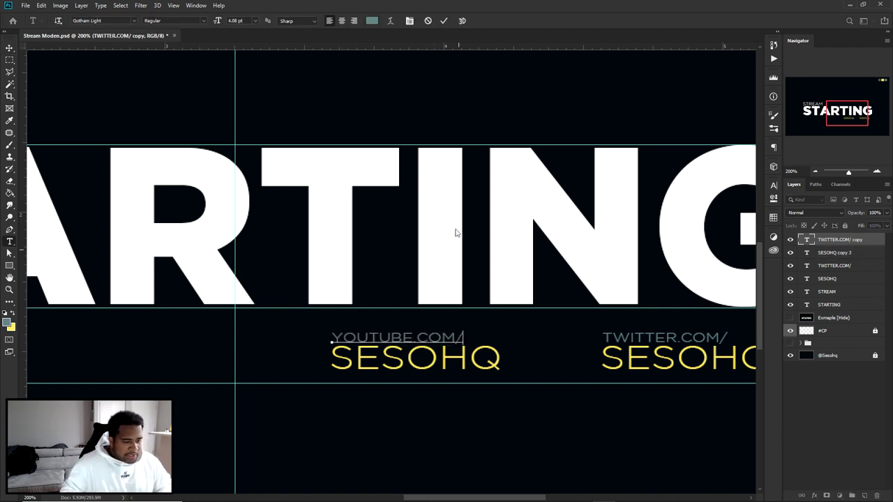
{"action": "key", "text": "ctrl+Return"}
{"action": "key", "text": "v"}
{"action": "left_click_drag", "start_coordinate": [386, 327], "coordinate": [505, 280]}
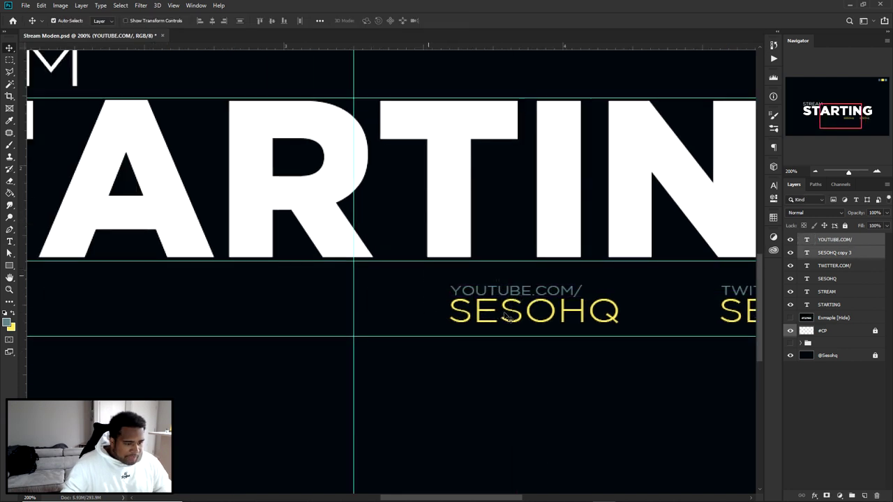
{"action": "key", "text": "ctrl+0"}
Duplicate the YOUTUBE.COM/ handle pair to the left
{"action": "left_click_drag", "start_coordinate": [494, 325], "coordinate": [418, 326]}
{"action": "key", "text": "ctrl+1"}
{"action": "scroll", "coordinate": [417, 342], "scroll_direction": "up", "scroll_amount": 10}
{"action": "key", "text": "ctrl+0"}
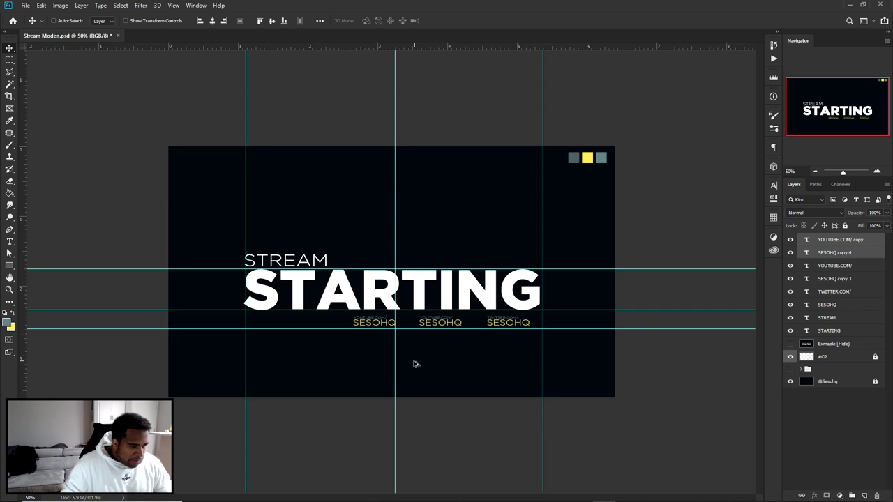
{"action": "scroll", "coordinate": [418, 361], "scroll_direction": "up", "scroll_amount": 3}
Change the leftmost copy's top line to SELLFY.COM/
{"action": "double_click", "coordinate": [332, 338]}
{"action": "type", "text": "SELLEY.COM"}
{"action": "key", "text": "BackSpace"}
{"action": "key", "text": "BackSpace"}
{"action": "type", "text": "M/"}
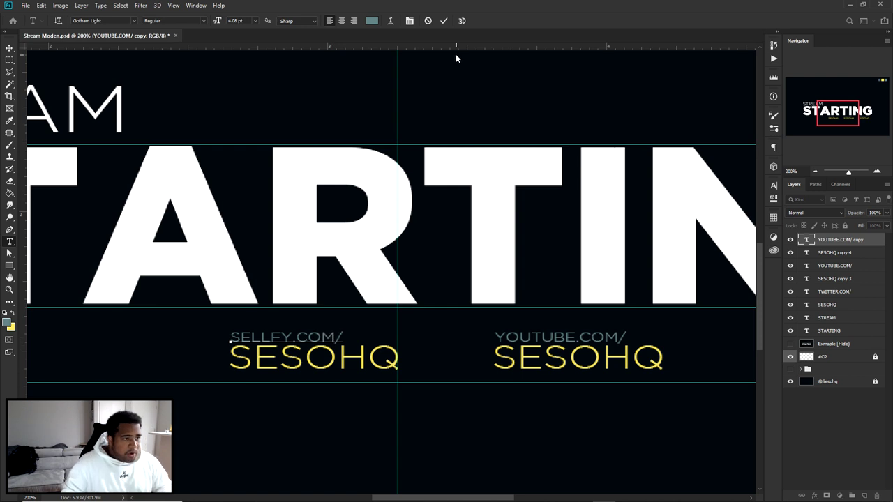
{"action": "left_click", "coordinate": [444, 21]}
{"action": "key", "text": "v"}
{"action": "key", "text": "ctrl+minus"}
{"action": "key", "text": "ctrl+minus"}
{"action": "key", "text": "ctrl+minus"}
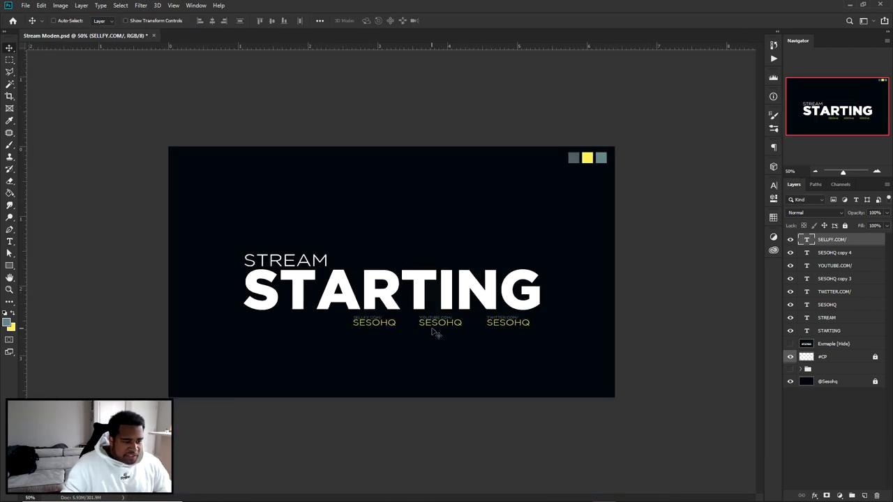
Select all six handle text layers, shrink the row slightly and shift it right
{"action": "key", "text": "ctrl+plus"}
{"action": "left_click_drag", "start_coordinate": [347, 362], "coordinate": [599, 317]}
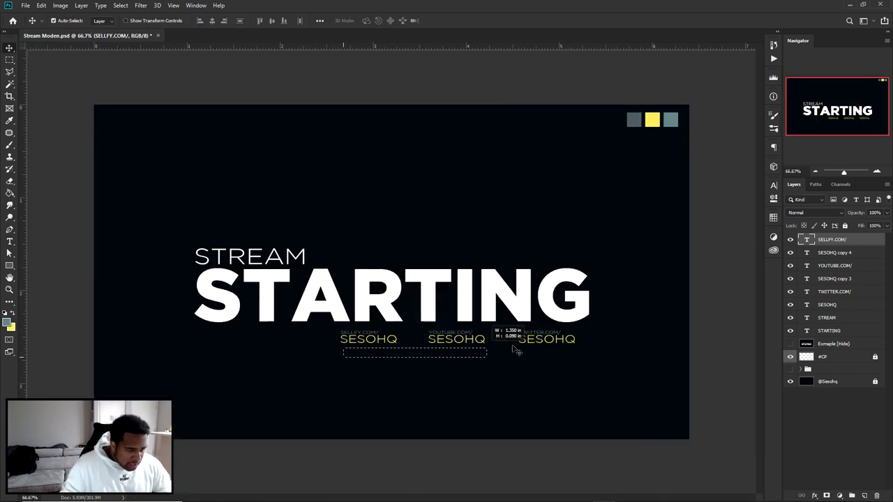
{"action": "key", "text": "ctrl+t"}
{"action": "left_click_drag", "start_coordinate": [342, 342], "coordinate": [358, 342]}
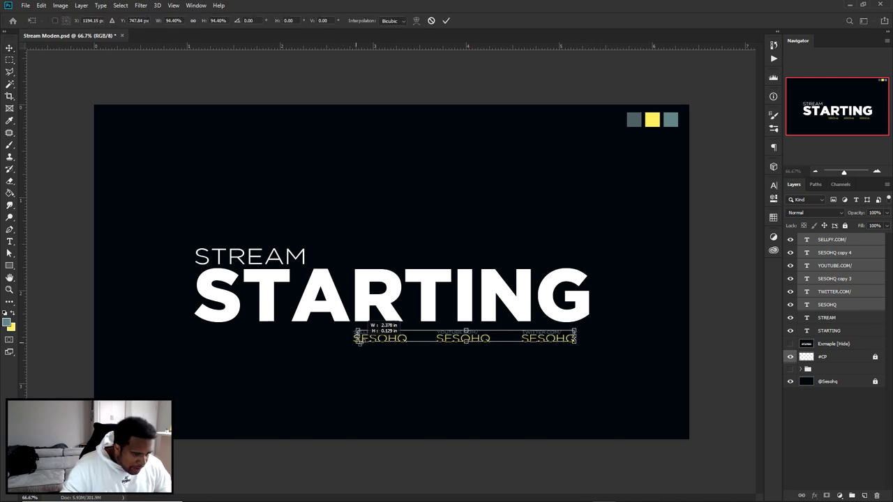
{"action": "key", "text": "Return"}
{"action": "left_click_drag", "start_coordinate": [547, 337], "coordinate": [563, 335]}
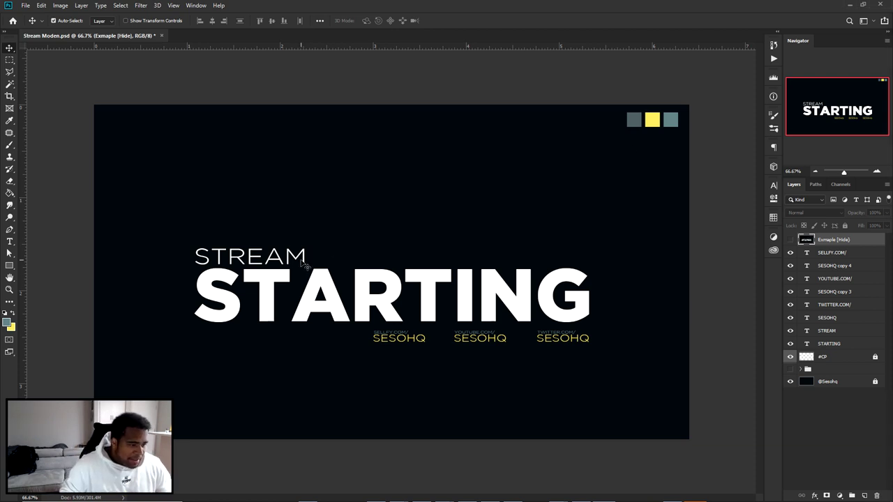
Add a new layer above STARTING and marquee a bar around STREAM
{"action": "left_click_drag", "start_coordinate": [303, 260], "coordinate": [303, 251]}
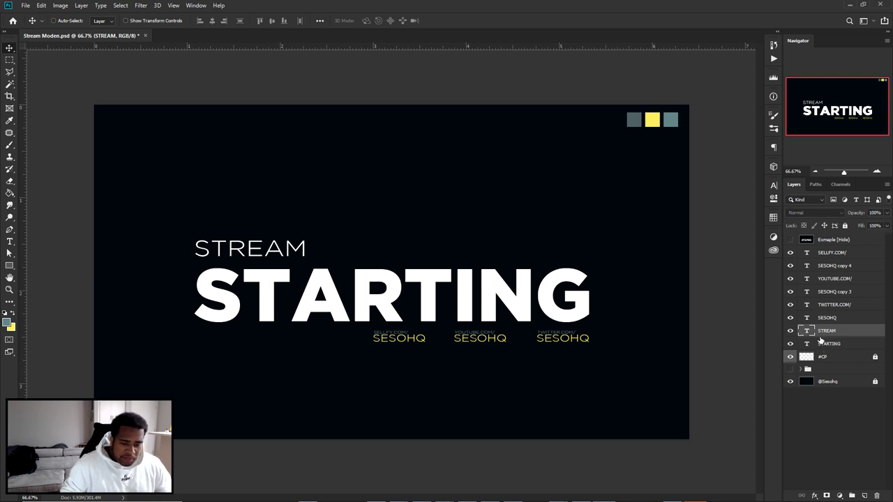
{"action": "left_click", "coordinate": [833, 344]}
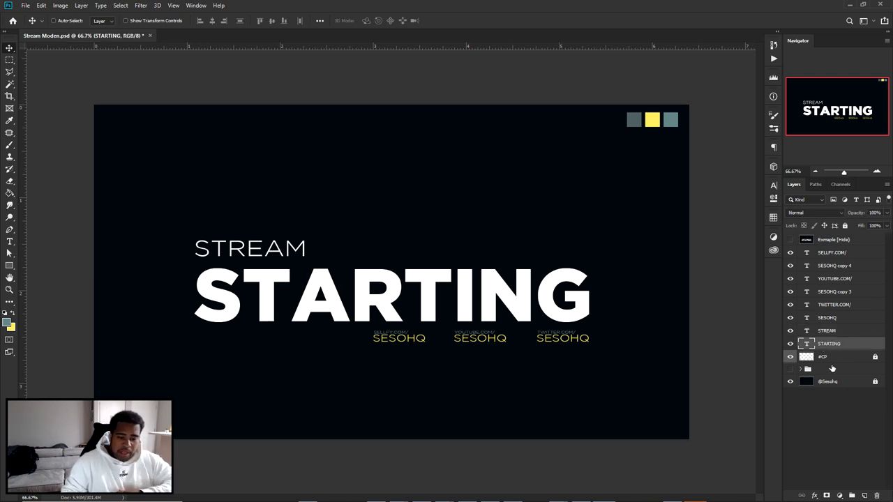
{"action": "left_click", "coordinate": [861, 494]}
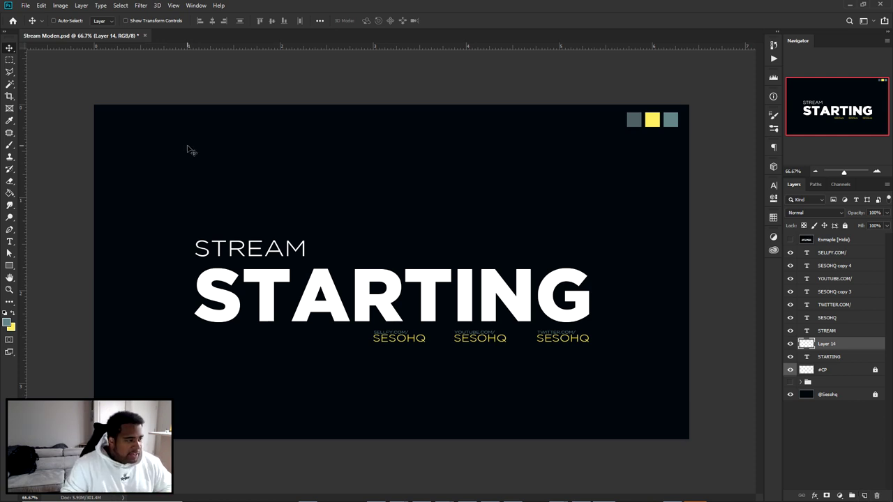
{"action": "key", "text": "m"}
{"action": "right_click", "coordinate": [10, 60]}
{"action": "left_click", "coordinate": [48, 61]}
{"action": "left_click_drag", "start_coordinate": [199, 231], "coordinate": [589, 264]}
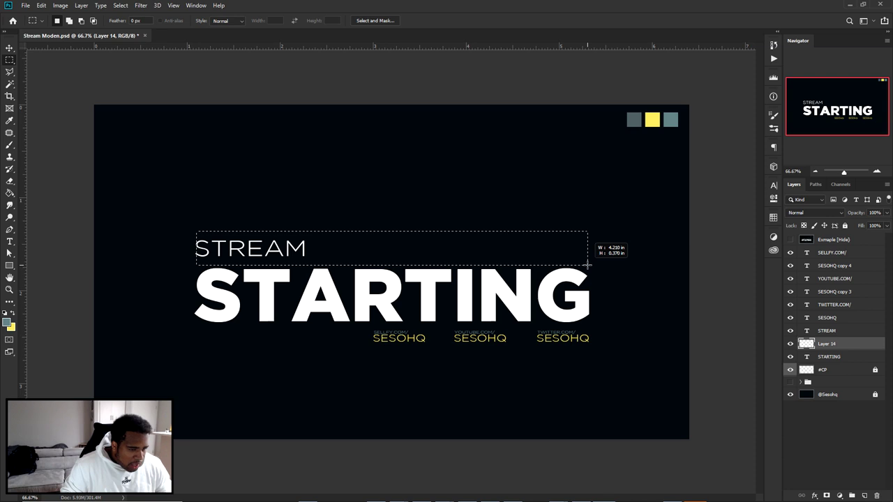
{"action": "left_click_drag", "start_coordinate": [588, 266], "coordinate": [588, 266]}
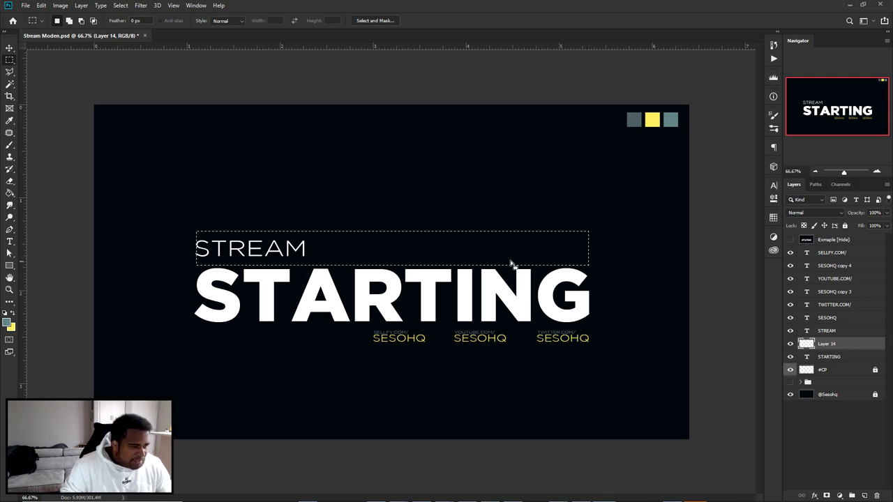
Fill the bar selection with the grey-blue #4a595f swatch colour
{"action": "left_click", "coordinate": [10, 326]}
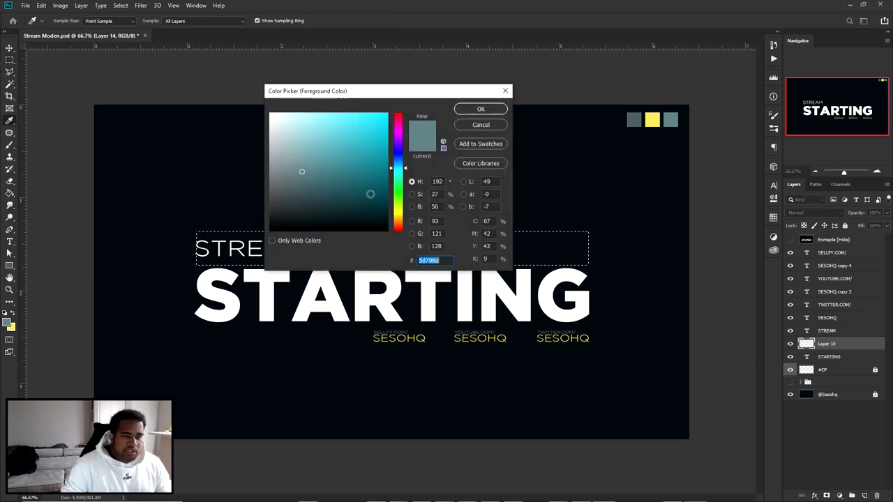
{"action": "left_click", "coordinate": [634, 120]}
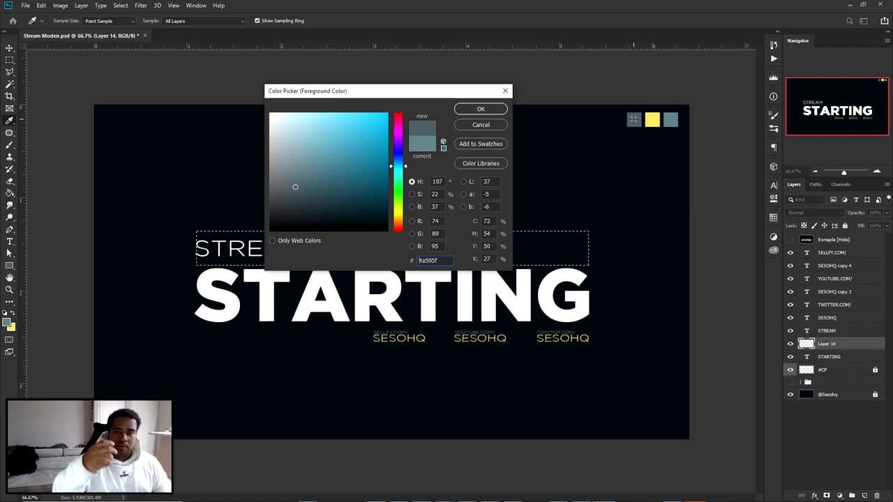
{"action": "left_click", "coordinate": [489, 109]}
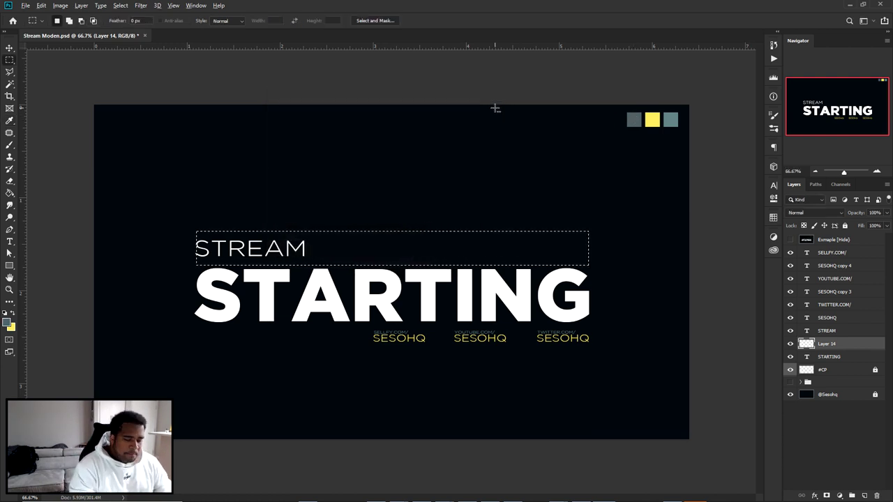
{"action": "key", "text": "alt+BackSpace"}
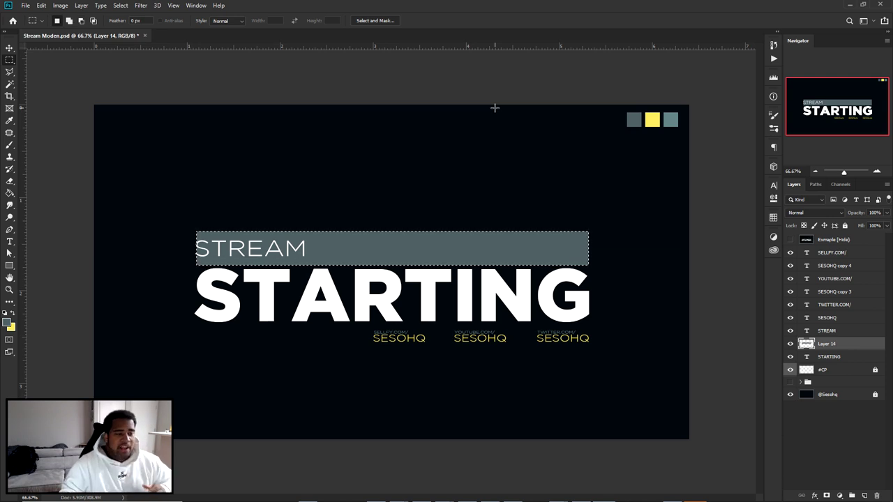
{"action": "right_click", "coordinate": [449, 180]}
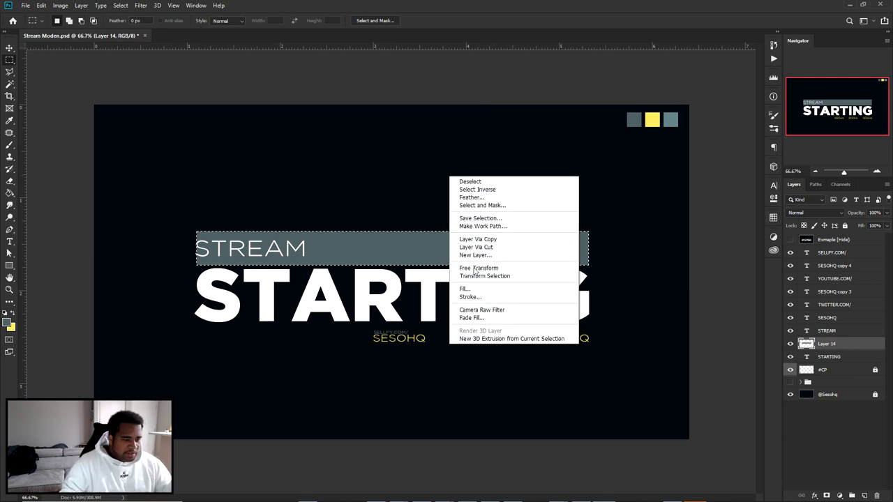
{"action": "left_click", "coordinate": [476, 289]}
{"action": "left_click", "coordinate": [447, 143]}
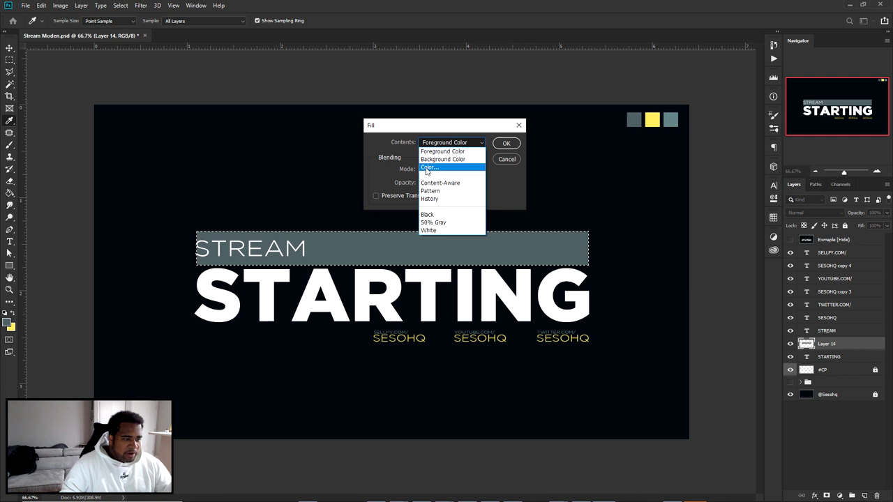
{"action": "left_click", "coordinate": [444, 146]}
{"action": "left_click", "coordinate": [632, 119]}
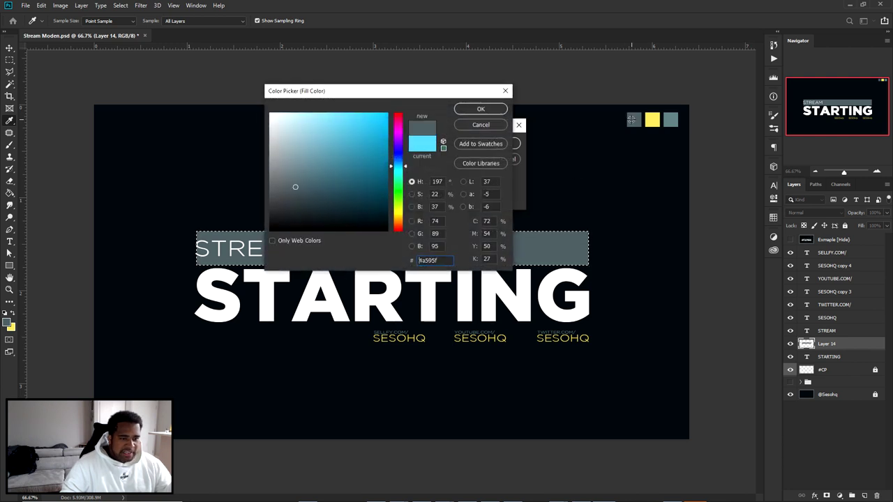
{"action": "left_click", "coordinate": [480, 122]}
{"action": "left_click", "coordinate": [501, 159]}
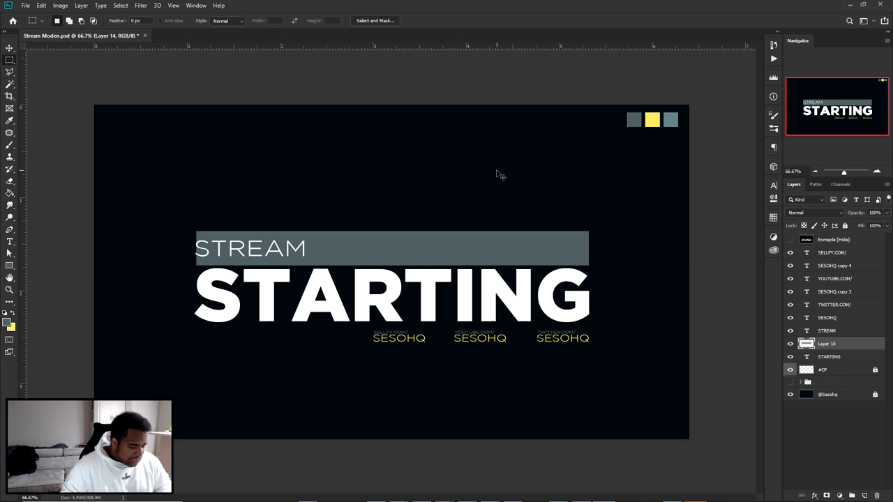
Nudge the STREAM text slightly right within the grey-blue bar
{"action": "key", "text": "v"}
{"action": "scroll", "coordinate": [249, 259], "scroll_direction": "up", "scroll_amount": 3}
{"action": "left_click_drag", "start_coordinate": [248, 260], "coordinate": [280, 239]}
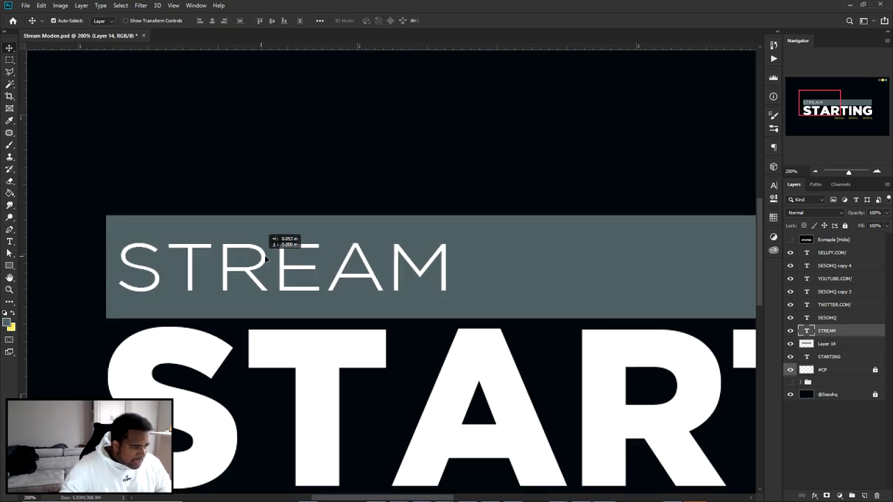
Stretch the grey bar's right edge to the guide at STARTING's right end
{"action": "left_click", "coordinate": [176, 272], "text": "ctrl"}
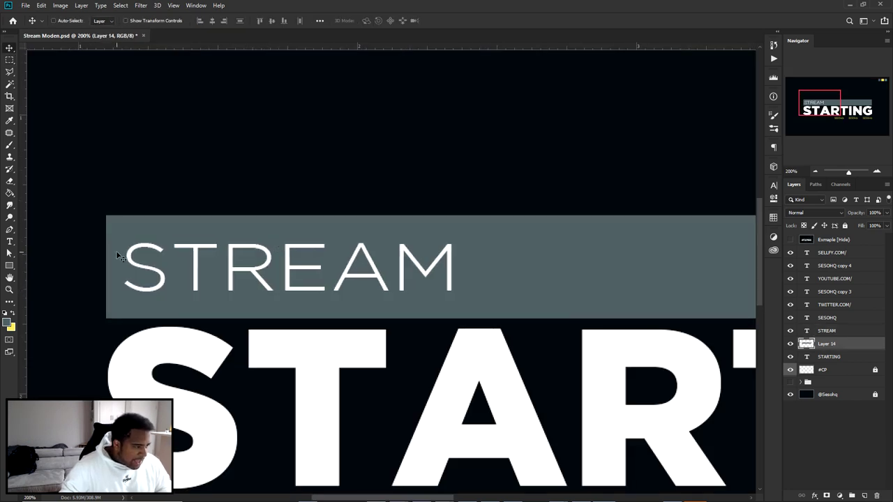
{"action": "scroll", "coordinate": [229, 241], "scroll_direction": "down", "scroll_amount": 2}
{"action": "key", "text": "ctrl+t"}
{"action": "left_click_drag", "start_coordinate": [590, 250], "coordinate": [591, 249]}
{"action": "key", "text": "ctrl+semicolon"}
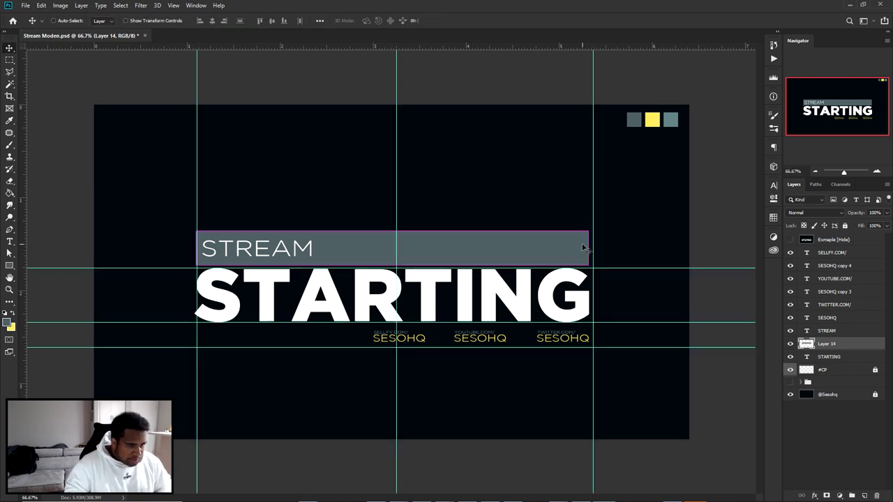
{"action": "left_click_drag", "start_coordinate": [590, 249], "coordinate": [593, 249]}
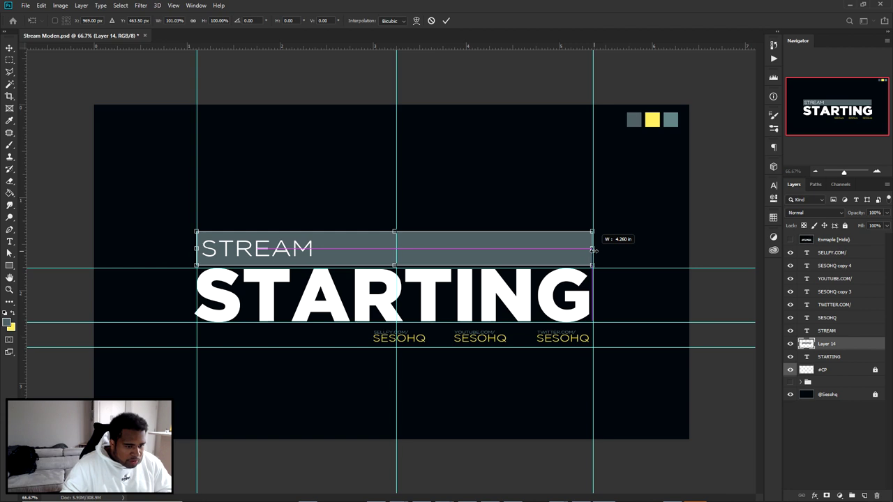
{"action": "key", "text": "Return"}
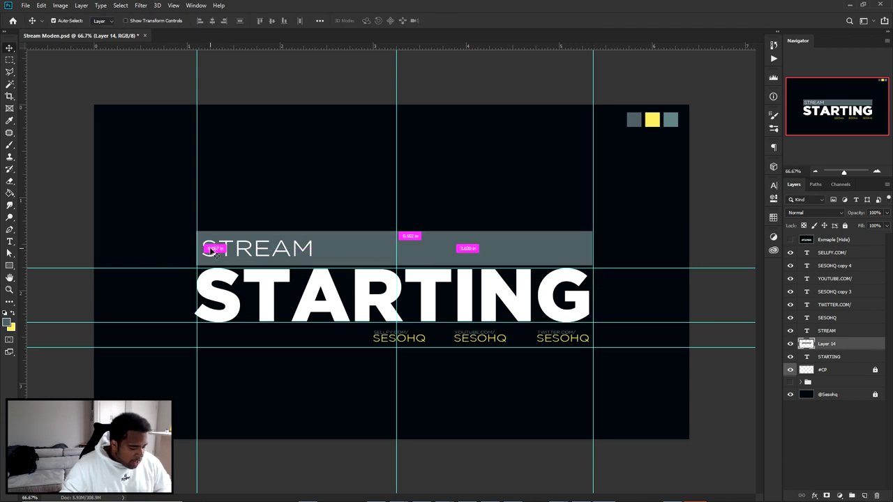
{"action": "key", "text": "ctrl+semicolon"}
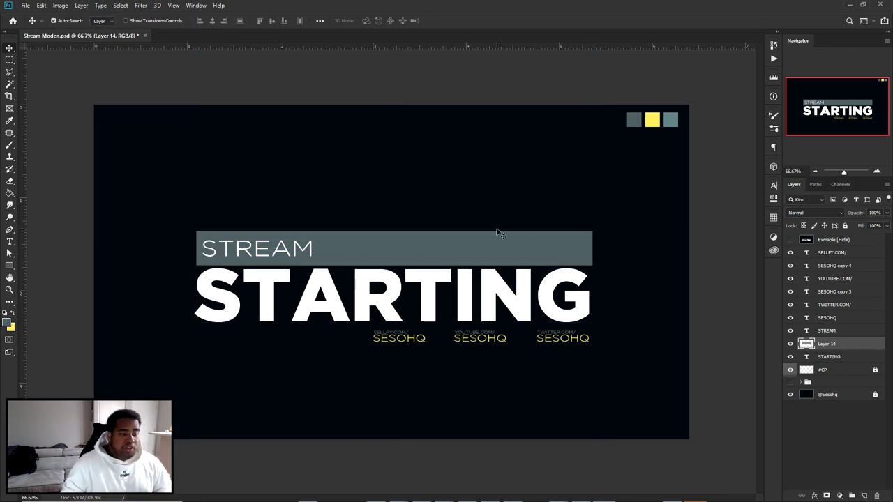
Lower the grey bar layer to 40% opacity and add an empty layer above it
{"action": "left_click", "coordinate": [791, 344]}
{"action": "left_click", "coordinate": [791, 344]}
{"action": "double_click", "coordinate": [875, 213]}
{"action": "type", "text": "40"}
{"action": "key", "text": "Return"}
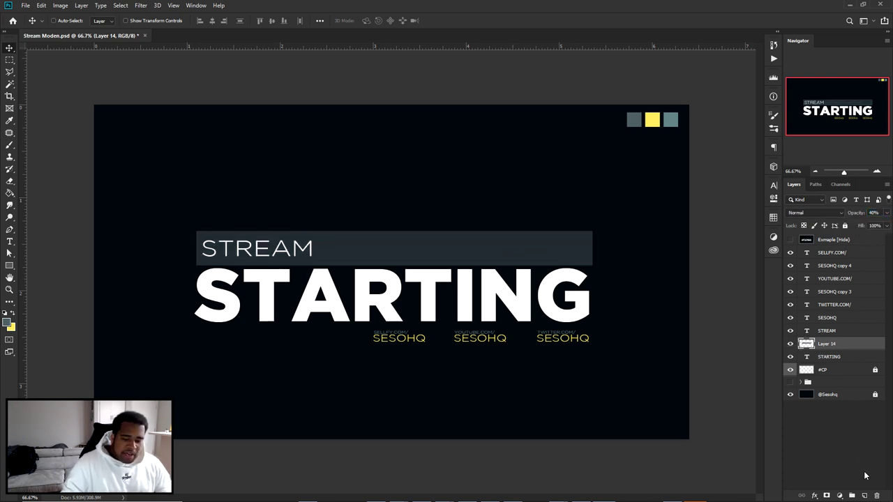
{"action": "left_click", "coordinate": [863, 495]}
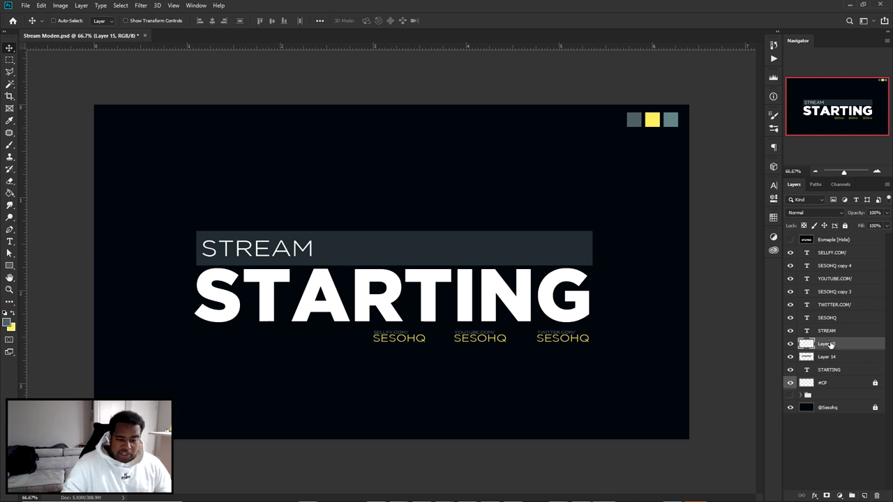
Clip the new layer to the grey bar and select a thin strip along its bottom edge
{"action": "right_click", "coordinate": [828, 345]}
{"action": "left_click", "coordinate": [751, 289]}
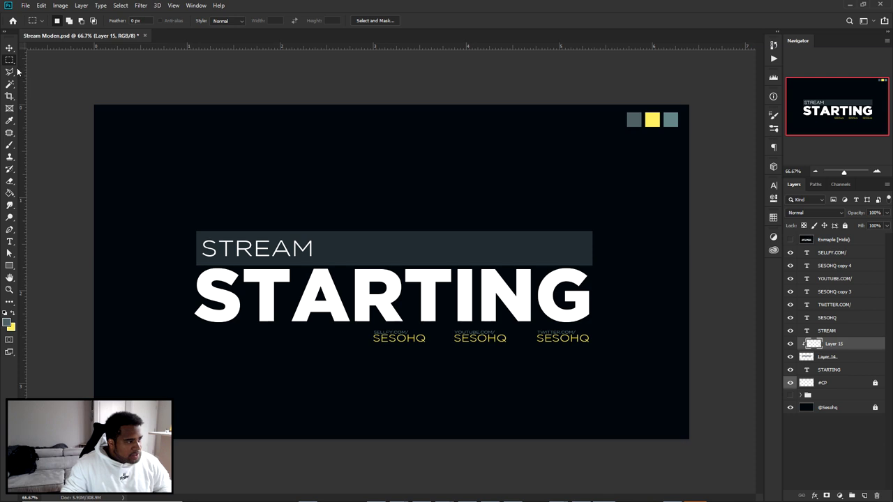
{"action": "left_click_drag", "start_coordinate": [198, 262], "coordinate": [612, 305]}
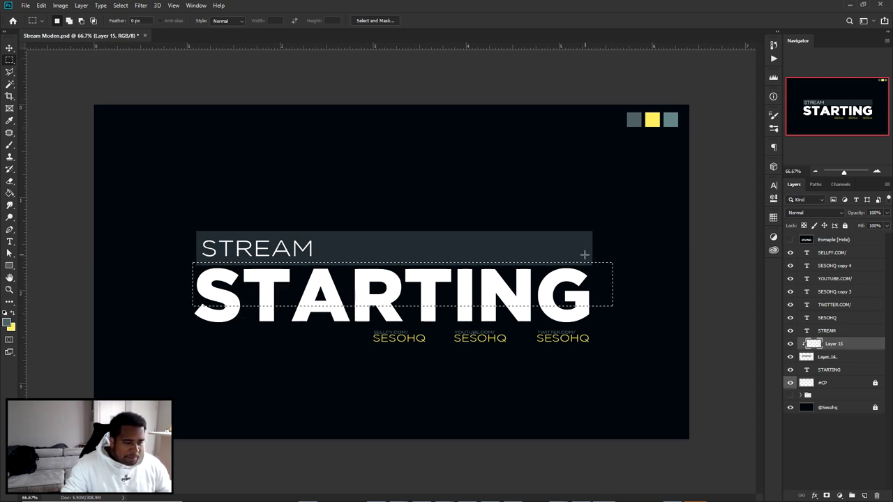
{"action": "scroll", "coordinate": [581, 261], "scroll_direction": "up", "scroll_amount": 4}
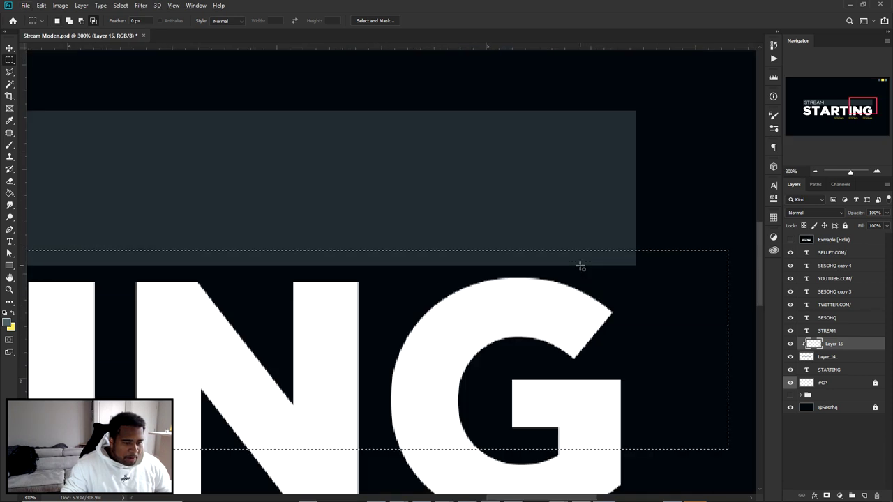
{"action": "scroll", "coordinate": [584, 250], "scroll_direction": "up", "scroll_amount": 2}
{"action": "scroll", "coordinate": [586, 248], "scroll_direction": "down", "scroll_amount": 1}
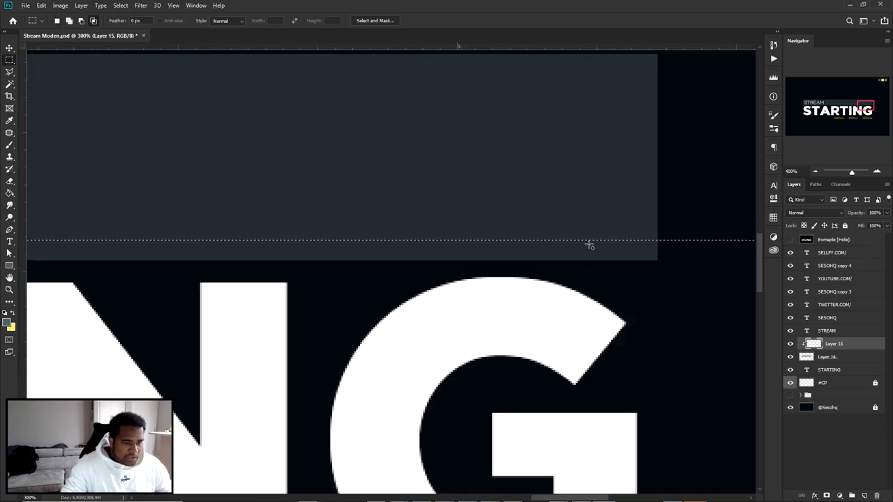
{"action": "scroll", "coordinate": [588, 246], "scroll_direction": "down", "scroll_amount": 1}
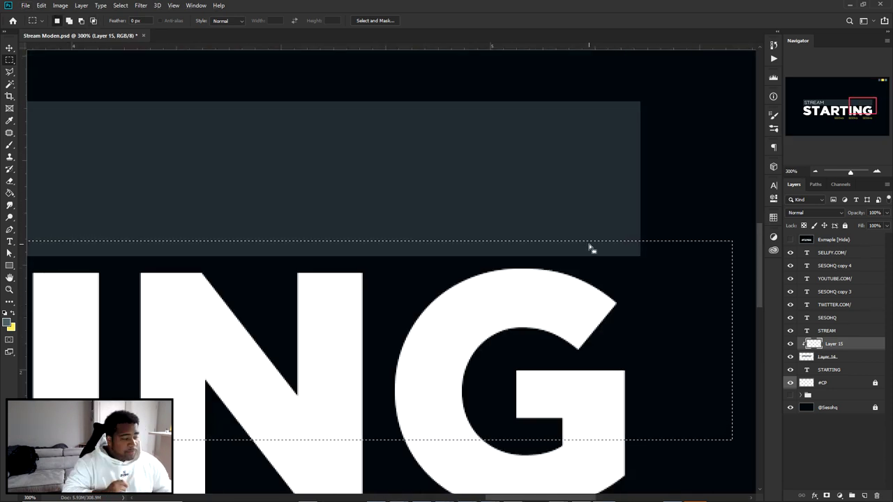
{"action": "scroll", "coordinate": [590, 248], "scroll_direction": "down", "scroll_amount": 2}
Set the foreground to white (ffffff) and fill the strip with it
{"action": "left_click", "coordinate": [4, 324]}
{"action": "type", "text": "ffffff"}
{"action": "left_click", "coordinate": [480, 111]}
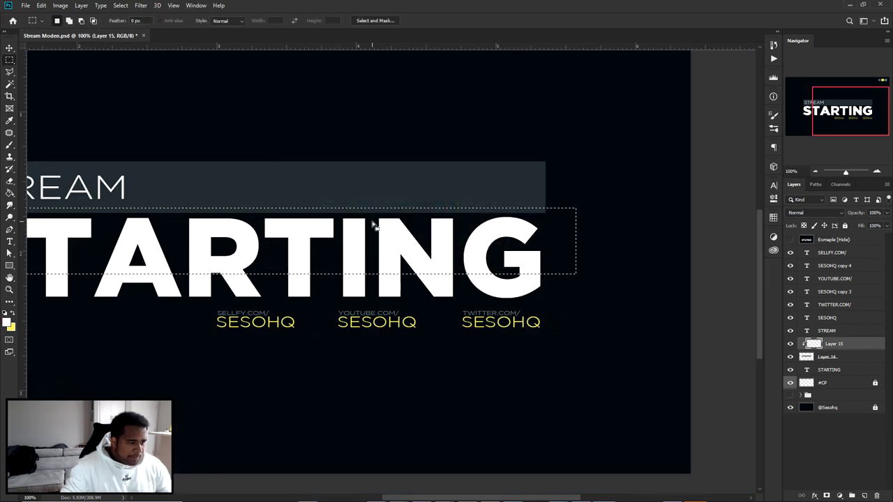
{"action": "right_click", "coordinate": [372, 221]}
{"action": "left_click", "coordinate": [393, 336]}
{"action": "left_click", "coordinate": [447, 145]}
{"action": "left_click", "coordinate": [446, 164]}
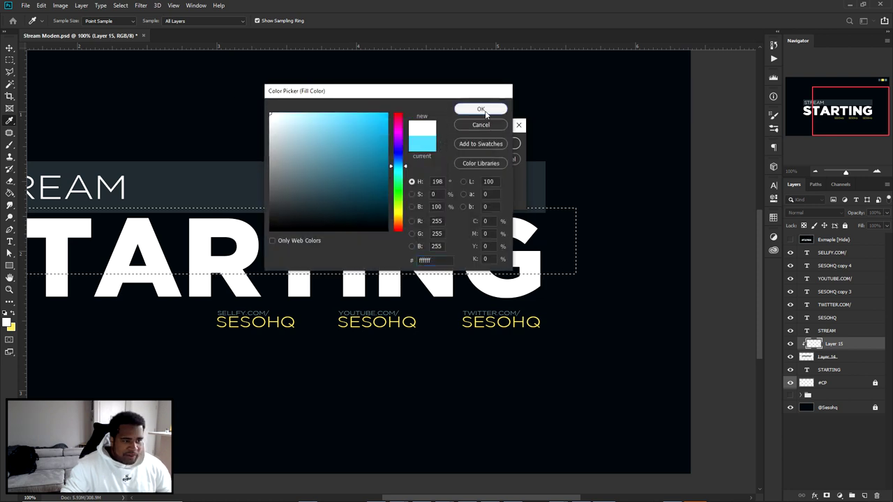
{"action": "left_click", "coordinate": [484, 111]}
{"action": "left_click", "coordinate": [508, 143]}
Deselect and nudge the thin line into place along the bar's edge
{"action": "key", "text": "m"}
{"action": "right_click", "coordinate": [444, 130]}
{"action": "left_click", "coordinate": [477, 136]}
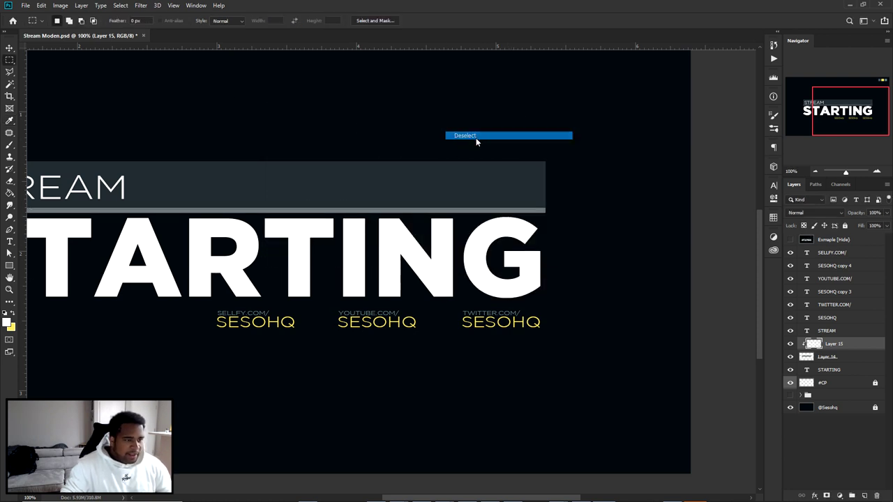
{"action": "scroll", "coordinate": [475, 167], "scroll_direction": "left", "scroll_amount": 5}
{"action": "key", "text": "v"}
{"action": "key", "text": "Down"}
{"action": "key", "text": "Down"}
{"action": "key", "text": "Down"}
{"action": "key", "text": "Up"}
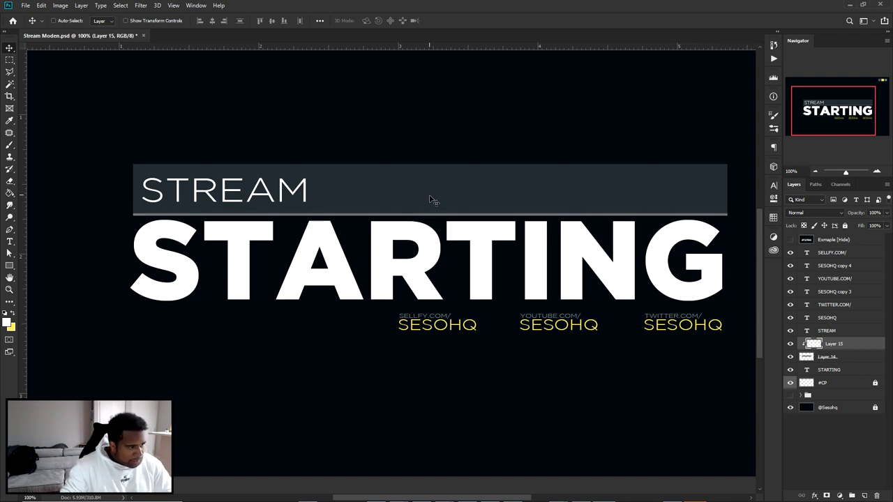
{"action": "scroll", "coordinate": [433, 201], "scroll_direction": "right", "scroll_amount": 4}
{"action": "scroll", "coordinate": [419, 204], "scroll_direction": "left", "scroll_amount": 2}
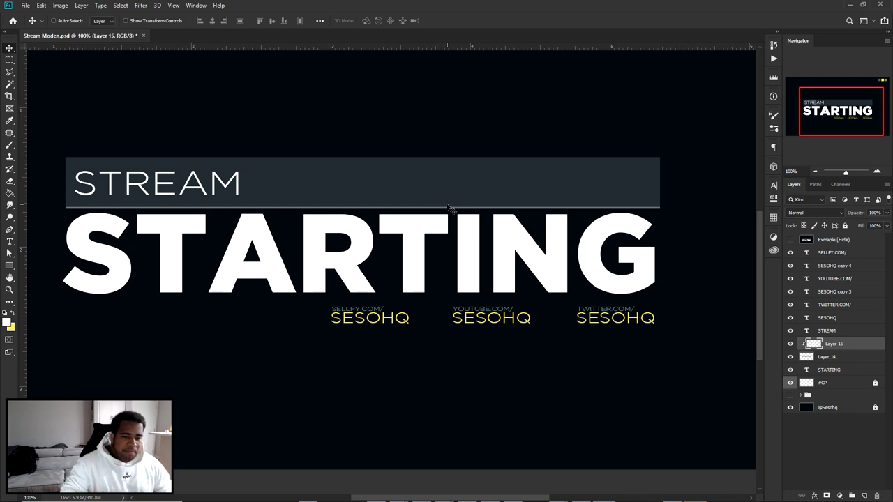
{"action": "scroll", "coordinate": [598, 228], "scroll_direction": "right", "scroll_amount": 2}
Rename the layers GREY SMALL LINE and GREY BOX STREAM, then add a new empty layer
{"action": "double_click", "coordinate": [833, 344]}
{"action": "type", "text": "GREY SMALL LI"}
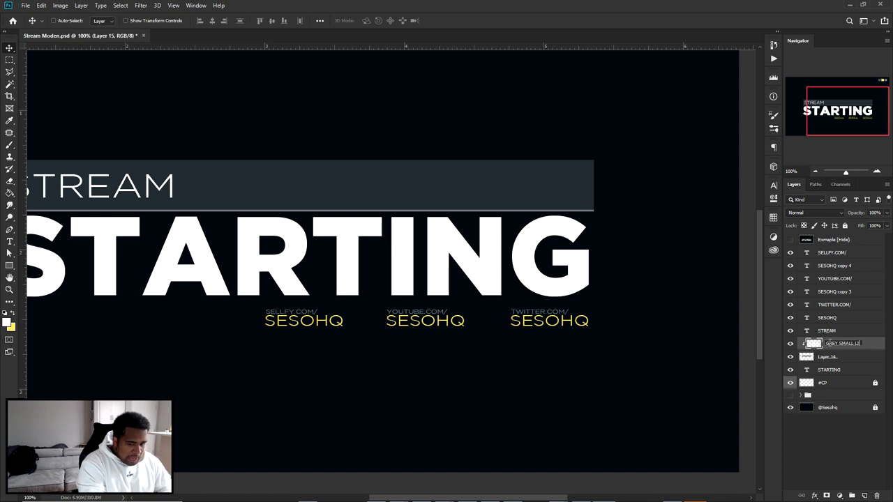
{"action": "type", "text": "NE"}
{"action": "key", "text": "Return"}
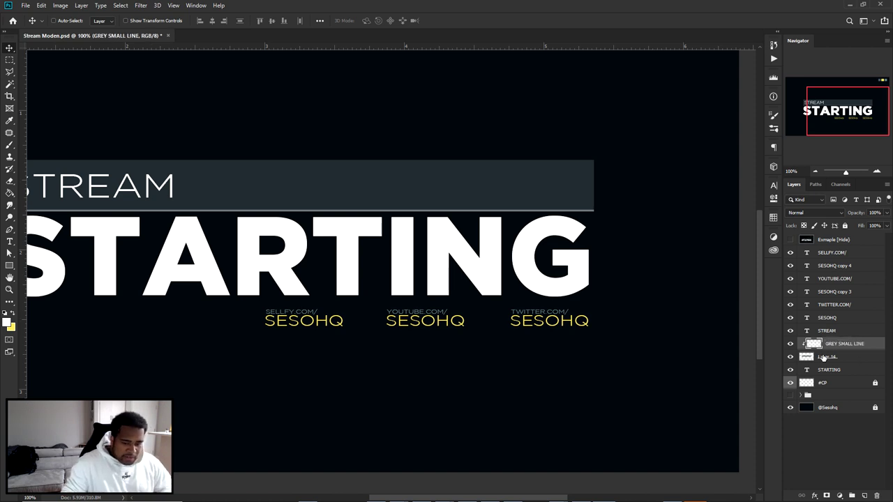
{"action": "double_click", "coordinate": [827, 357]}
{"action": "type", "text": "GREY BOX STRE"}
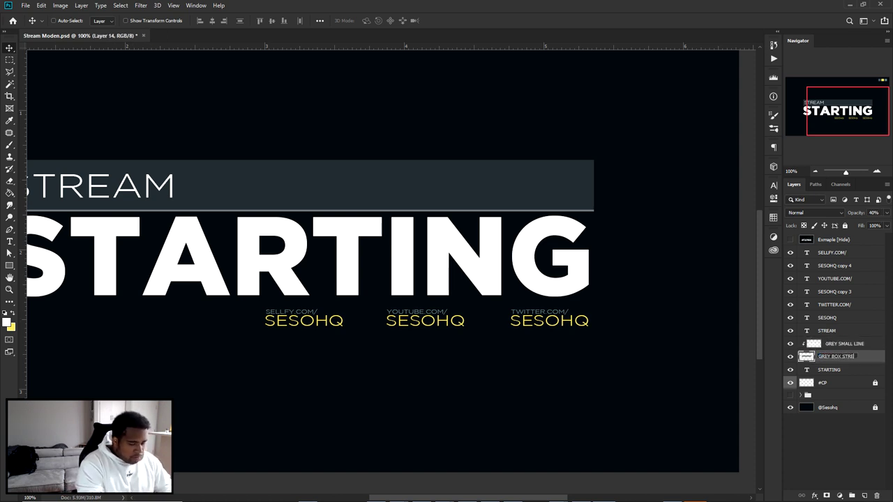
{"action": "type", "text": "AM"}
{"action": "key", "text": "Return"}
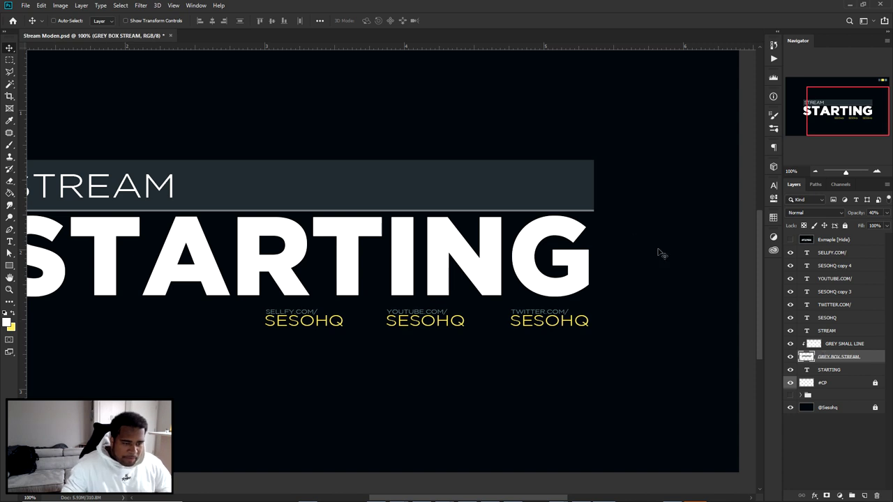
{"action": "left_click", "coordinate": [864, 495]}
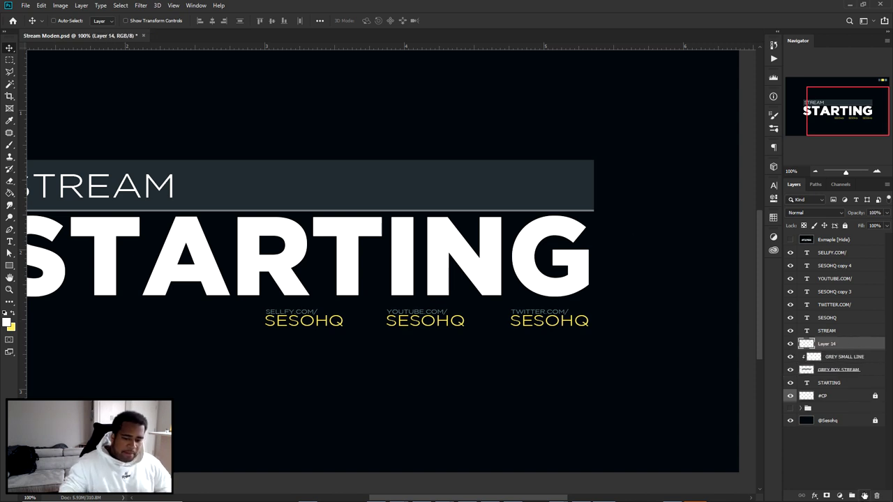
Fill a thin vertical strip at the grey bar's right end with yellow and deselect
{"action": "key", "text": "m"}
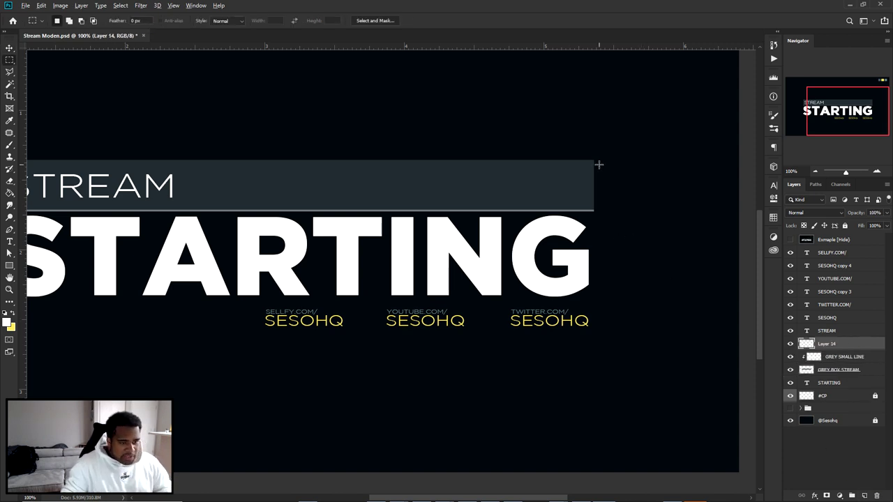
{"action": "scroll", "coordinate": [598, 164], "scroll_direction": "up", "scroll_amount": 5, "text": "alt"}
{"action": "left_click_drag", "start_coordinate": [598, 199], "coordinate": [509, 176]}
{"action": "right_click", "coordinate": [10, 60]}
{"action": "left_click", "coordinate": [76, 62]}
{"action": "left_click_drag", "start_coordinate": [482, 91], "coordinate": [507, 400]}
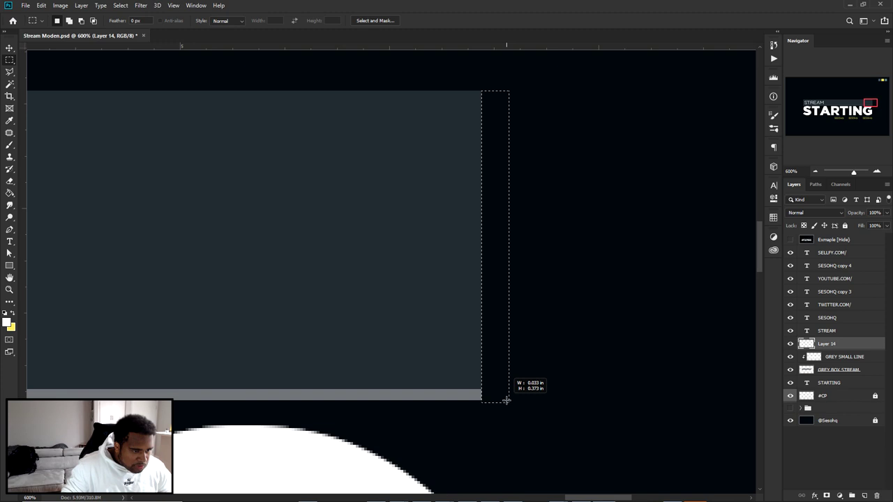
{"action": "left_click", "coordinate": [510, 396]}
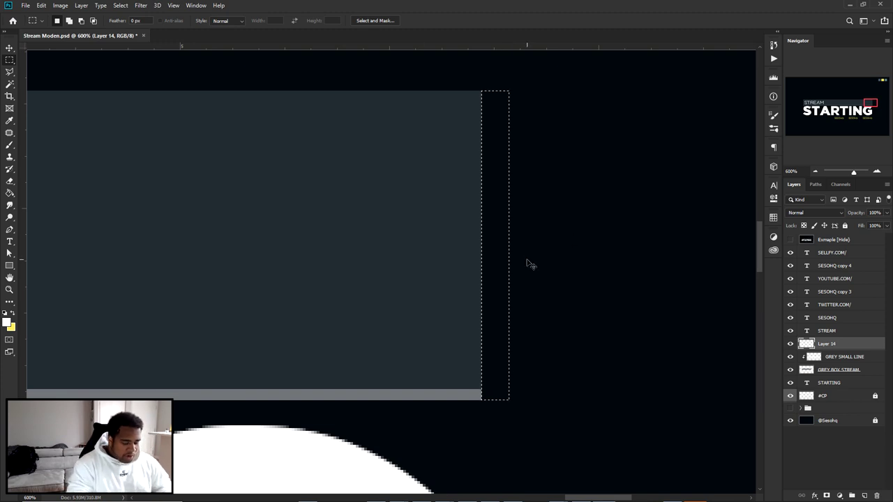
{"action": "key", "text": "ctrl+BackSpace"}
{"action": "key", "text": "ctrl+d"}
Fit the whole overlay in view and pan to the social links area
{"action": "key", "text": "v"}
{"action": "key", "text": "ctrl+0"}
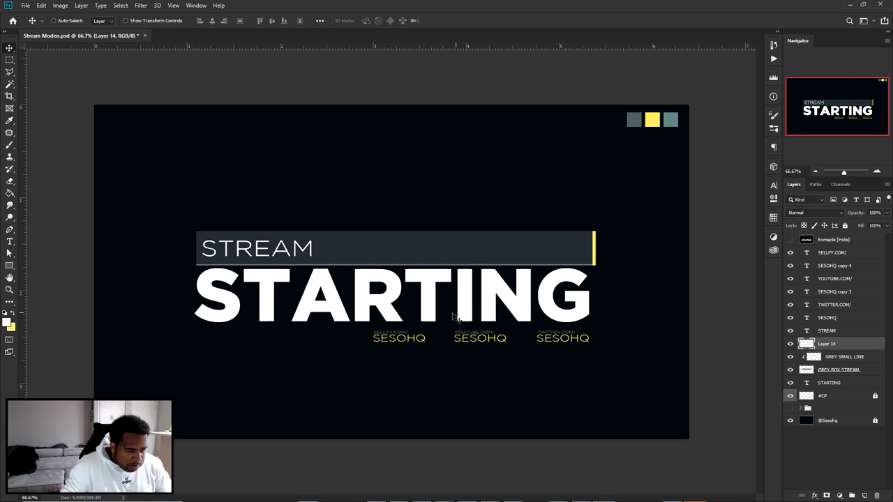
{"action": "key", "text": "ctrl+plus"}
{"action": "left_click_drag", "start_coordinate": [351, 335], "coordinate": [436, 344]}
{"action": "scroll", "coordinate": [502, 339], "scroll_direction": "up", "scroll_amount": 3}
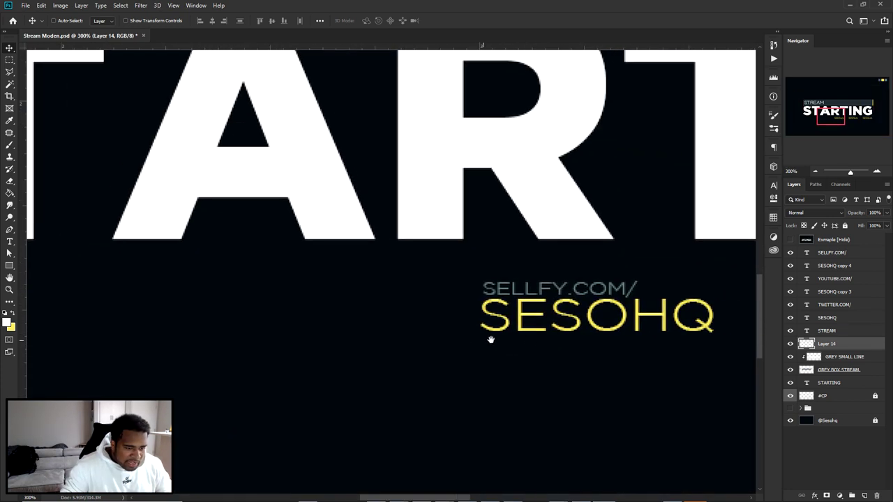
On a new layer, marquee a thin horizontal strip under STARTING
{"action": "left_click", "coordinate": [865, 495]}
{"action": "key", "text": "m"}
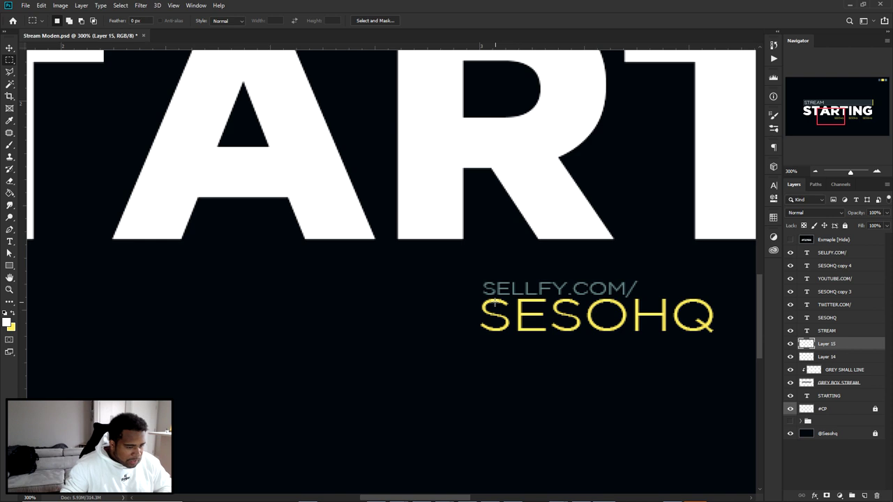
{"action": "scroll", "coordinate": [466, 303], "scroll_direction": "down", "scroll_amount": 3}
{"action": "left_click_drag", "start_coordinate": [468, 302], "coordinate": [496, 302]}
{"action": "scroll", "coordinate": [496, 302], "scroll_direction": "up", "scroll_amount": 1}
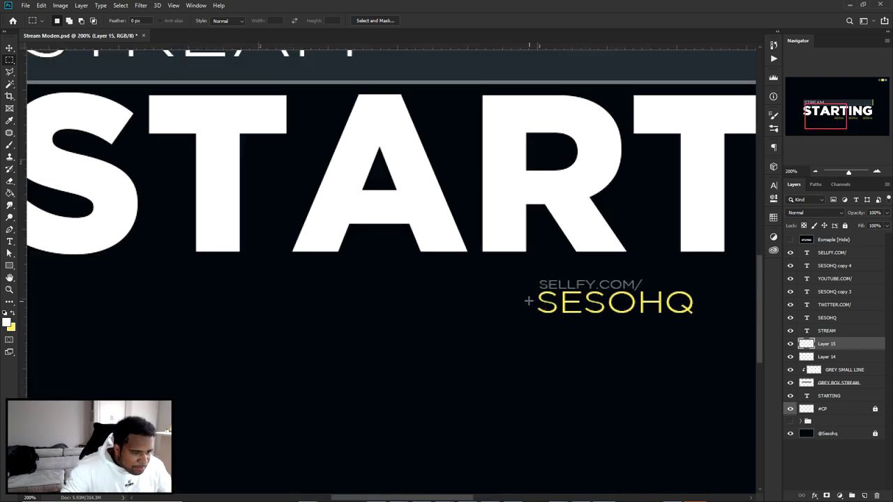
{"action": "mouse_move", "coordinate": [528, 301]}
{"action": "left_mouse_down"}
{"action": "mouse_move", "coordinate": [212, 296]}
{"action": "mouse_move", "coordinate": [227, 302]}
{"action": "left_mouse_up"}
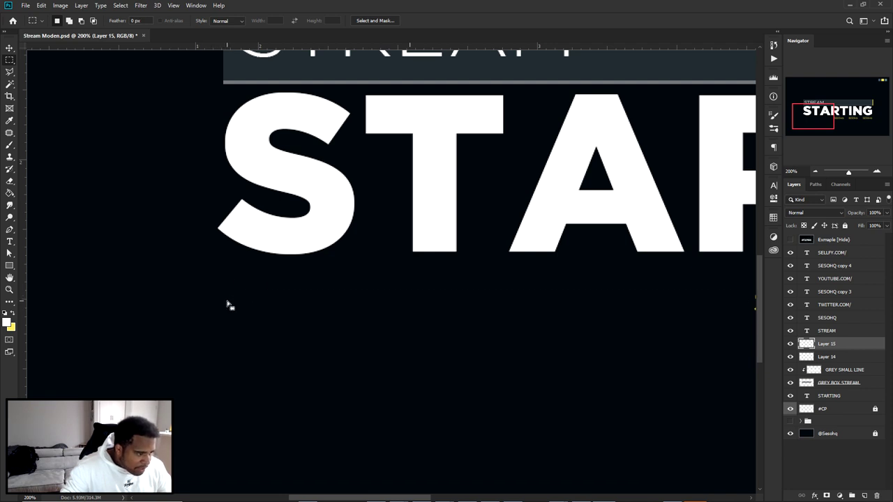
{"action": "key", "text": "ctrl+0"}
Pick a grey foreground colour, fill the strip with it, and deselect
{"action": "key", "text": "i"}
{"action": "left_click", "coordinate": [9, 322]}
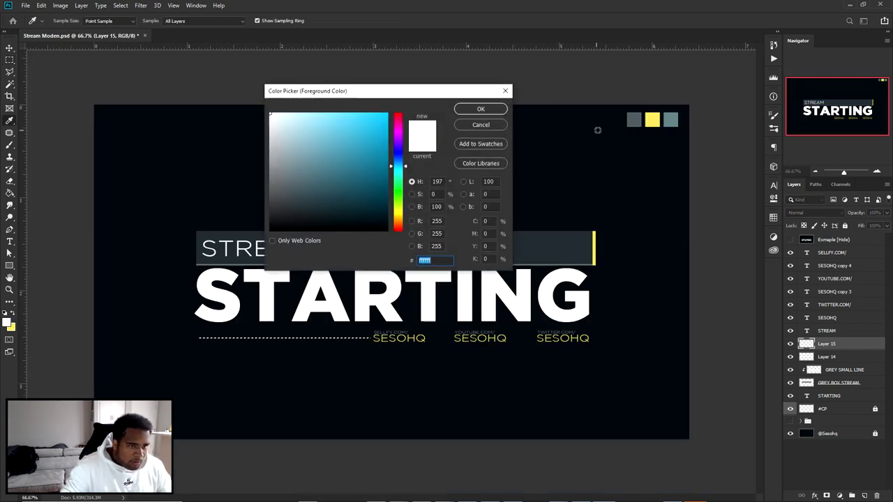
{"action": "left_click", "coordinate": [481, 108]}
{"action": "key", "text": "m"}
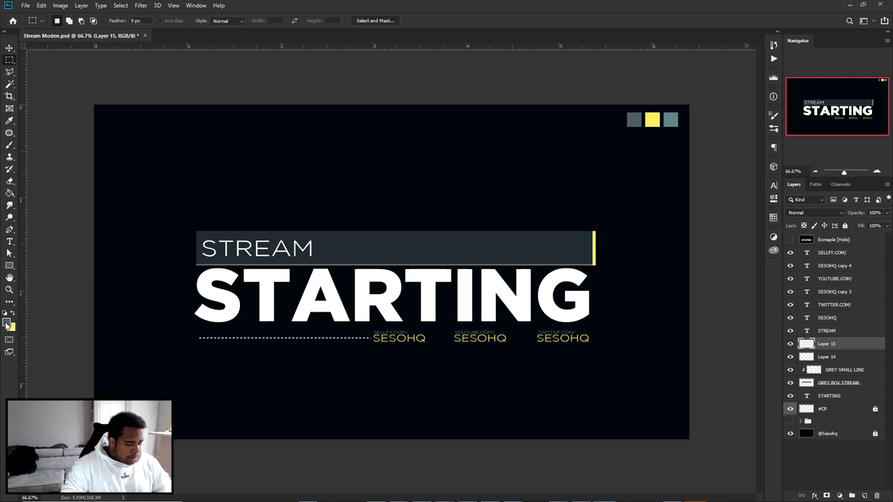
{"action": "key", "text": "alt+BackSpace"}
{"action": "key", "text": "ctrl+d"}
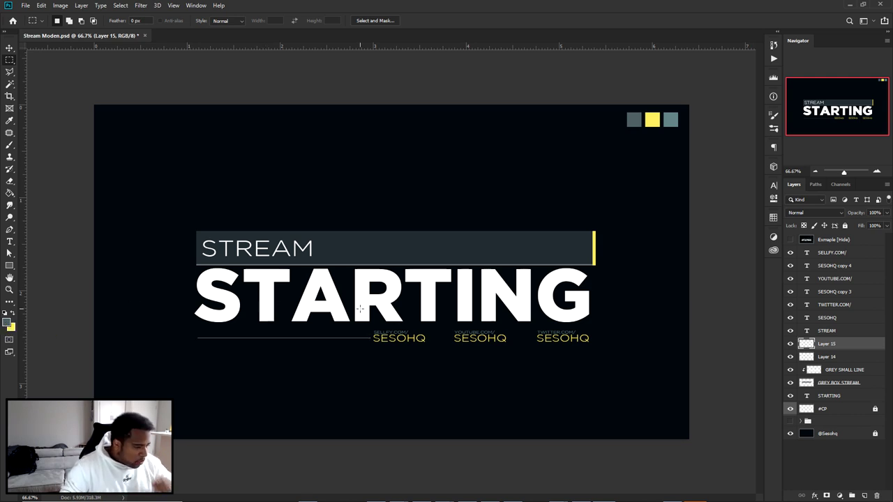
Try shortening the grey line's right end with Free Transform, then undo it
{"action": "key", "text": "ctrl+t"}
{"action": "scroll", "coordinate": [352, 336], "scroll_direction": "up", "scroll_amount": 6}
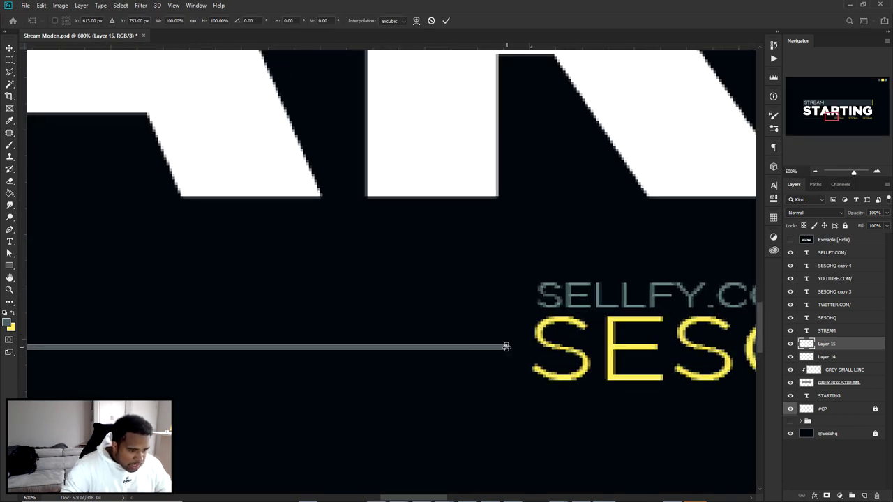
{"action": "left_click_drag", "start_coordinate": [507, 347], "coordinate": [419, 344]}
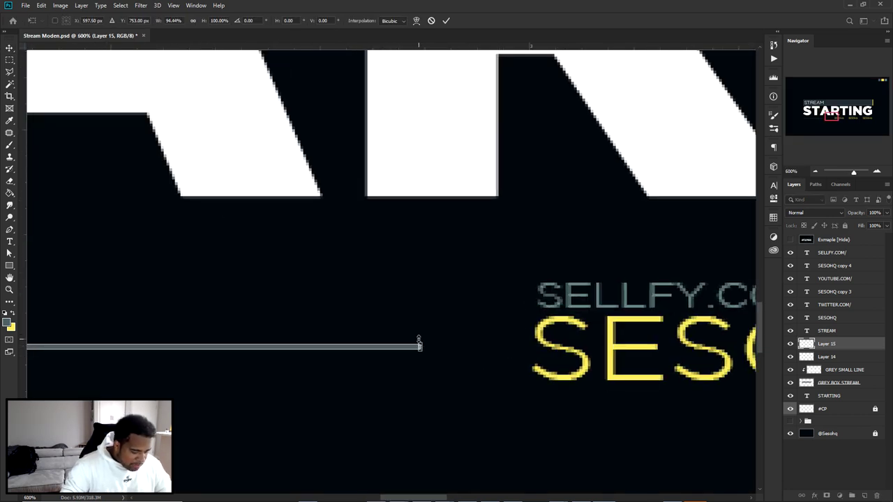
{"action": "key", "text": "Return"}
{"action": "scroll", "coordinate": [422, 316], "scroll_direction": "down", "scroll_amount": 1}
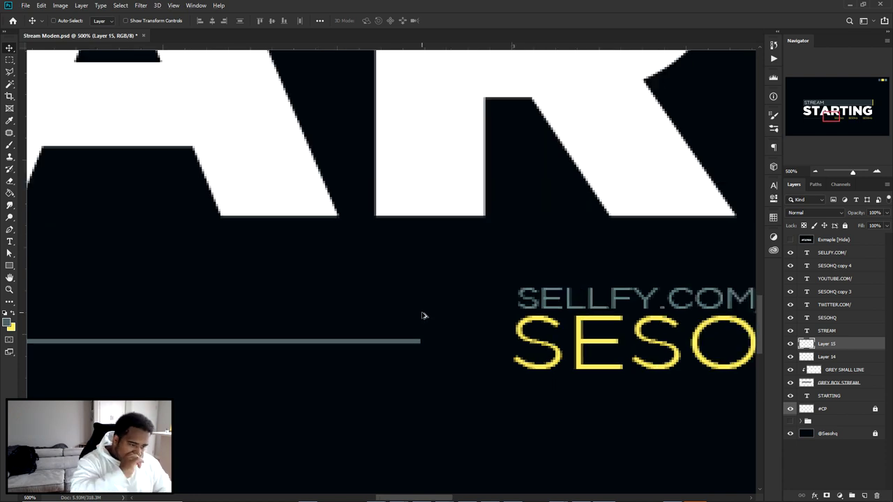
{"action": "key", "text": "ctrl+z"}
Shorten the grey line so it ends just left of the SELLFY.COM/ text
{"action": "key", "text": "ctrl+t"}
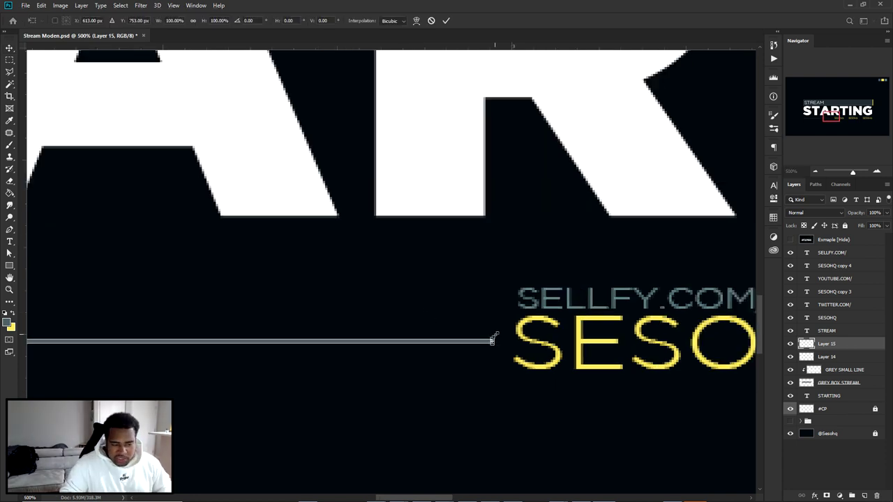
{"action": "scroll", "coordinate": [493, 338], "scroll_direction": "up", "scroll_amount": 3}
{"action": "scroll", "coordinate": [493, 338], "scroll_direction": "up", "scroll_amount": 2}
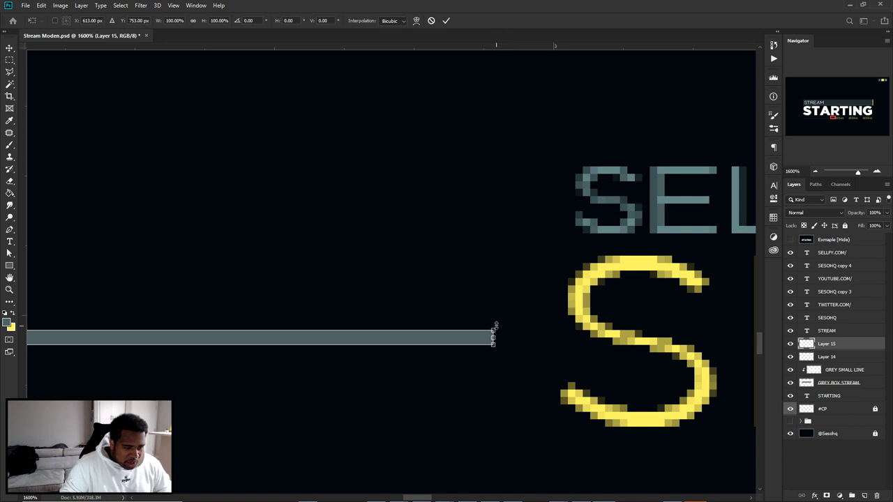
{"action": "scroll", "coordinate": [493, 338], "scroll_direction": "down", "scroll_amount": 3}
{"action": "left_click_drag", "start_coordinate": [495, 335], "coordinate": [382, 336]}
{"action": "key", "text": "Return"}
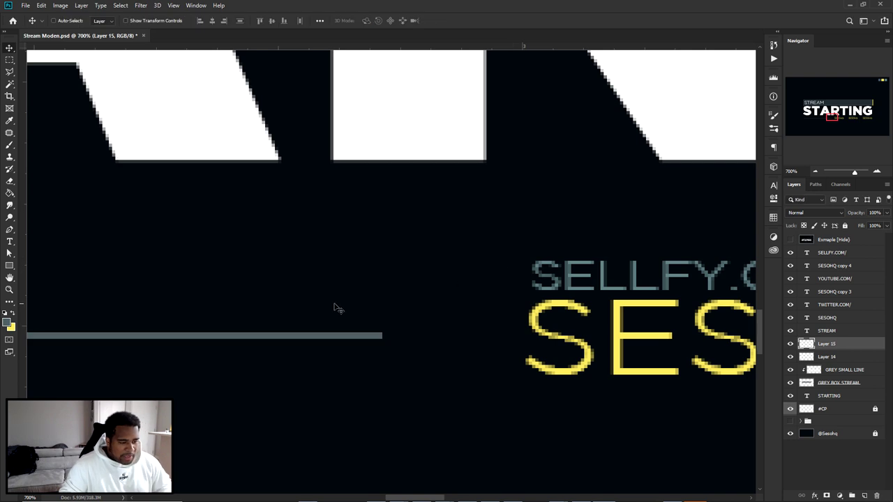
{"action": "scroll", "coordinate": [346, 305], "scroll_direction": "down", "scroll_amount": 3}
{"action": "scroll", "coordinate": [335, 307], "scroll_direction": "down", "scroll_amount": 3}
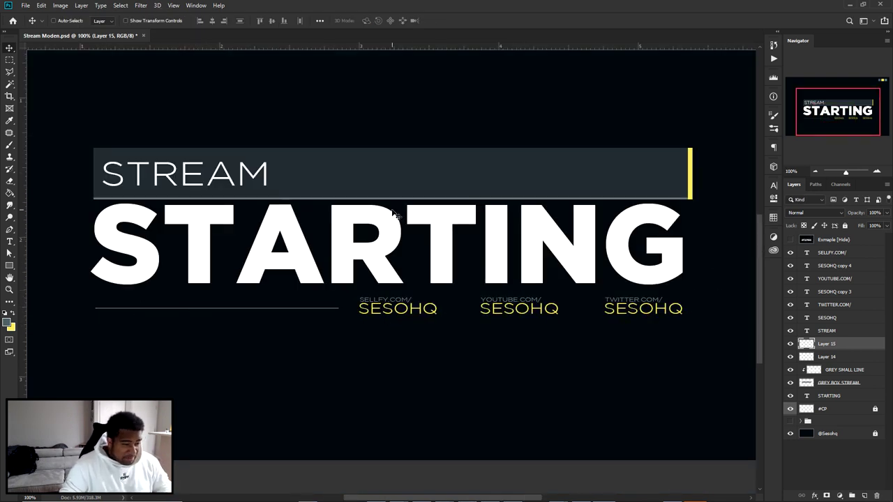
{"action": "scroll", "coordinate": [399, 216], "scroll_direction": "down", "scroll_amount": 1}
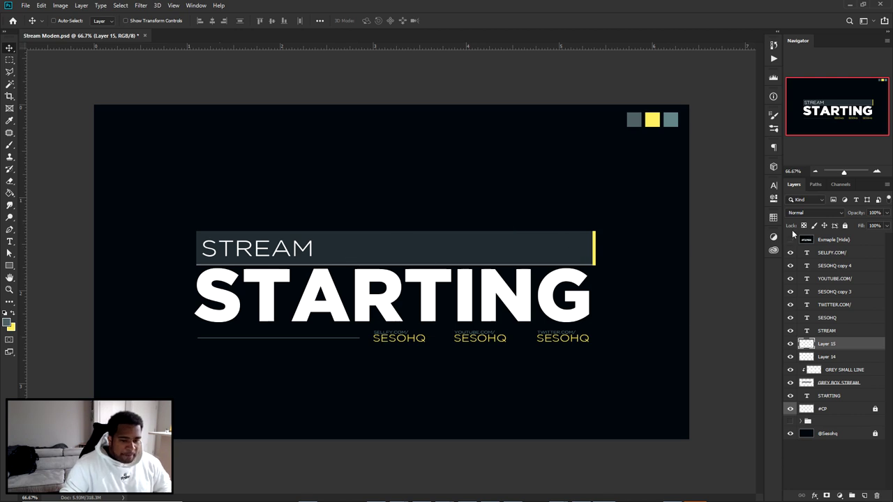
{"action": "left_click", "coordinate": [791, 239]}
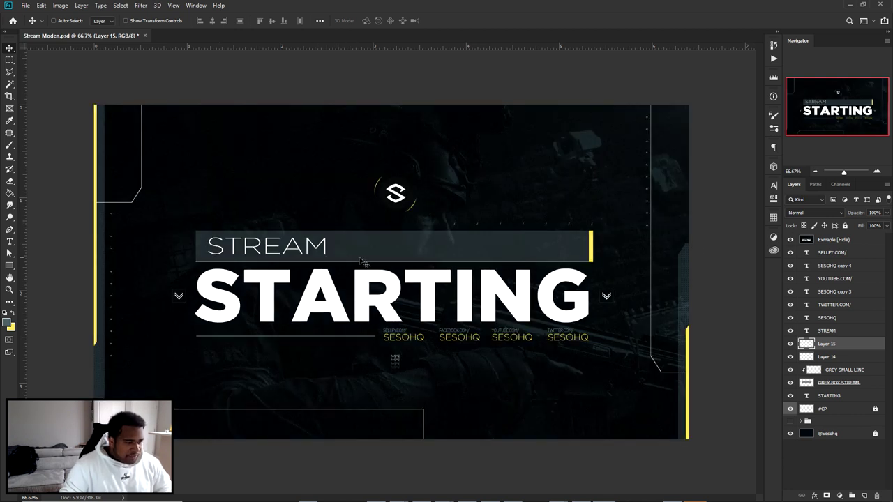
{"action": "left_click", "coordinate": [790, 240]}
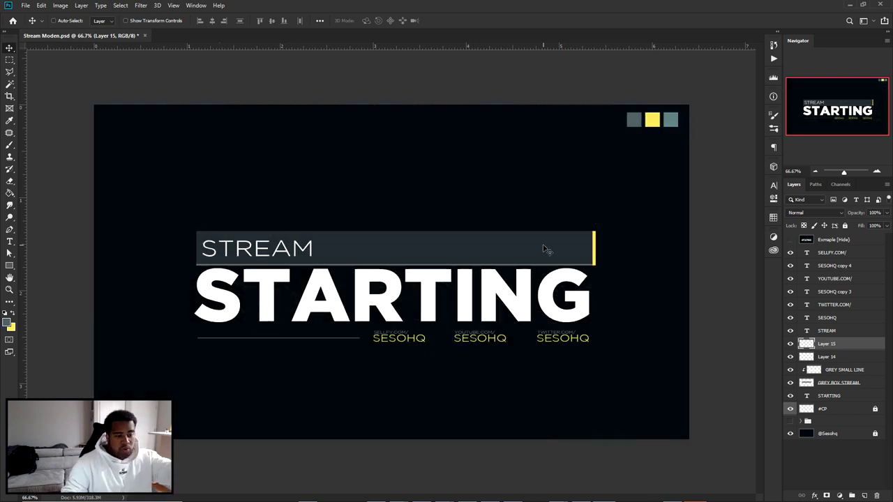
{"action": "left_click", "coordinate": [834, 253]}
{"action": "key", "text": "ctrl"}
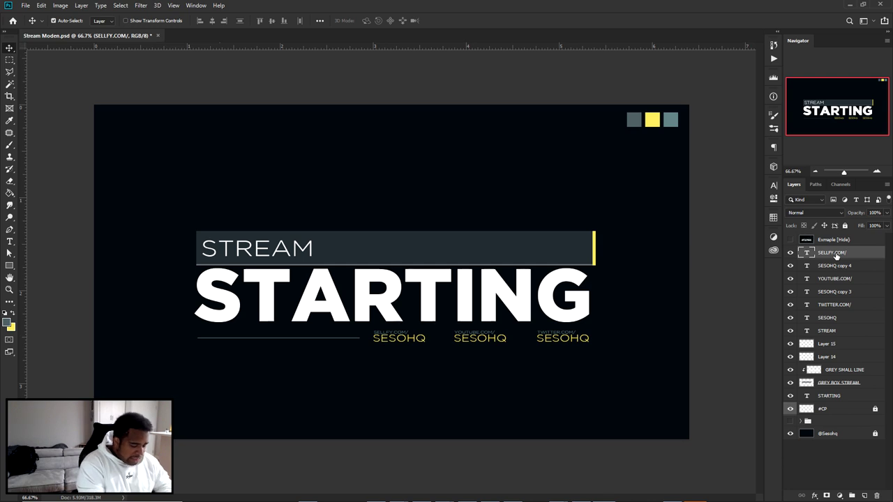
On a new layer above SELLFY.COM/, draw a circular selection above the title centre
{"action": "key", "text": "ctrl+shift+n"}
{"action": "key", "text": "Return"}
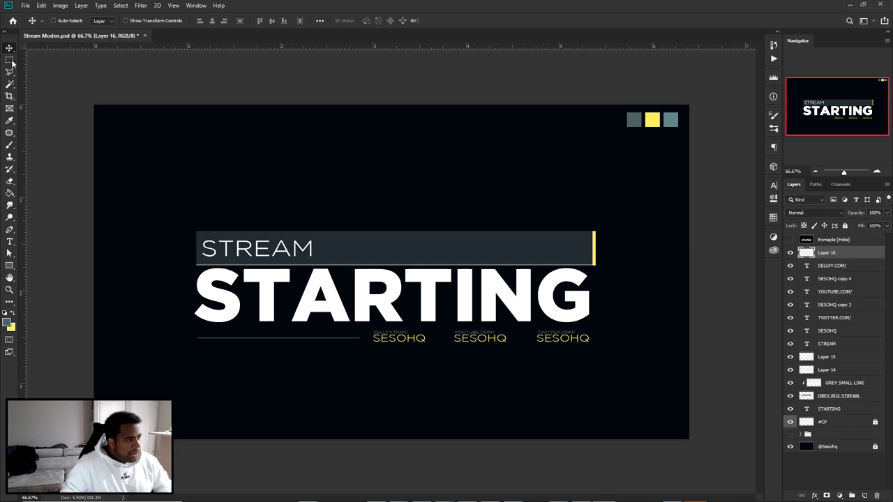
{"action": "left_click", "coordinate": [10, 62]}
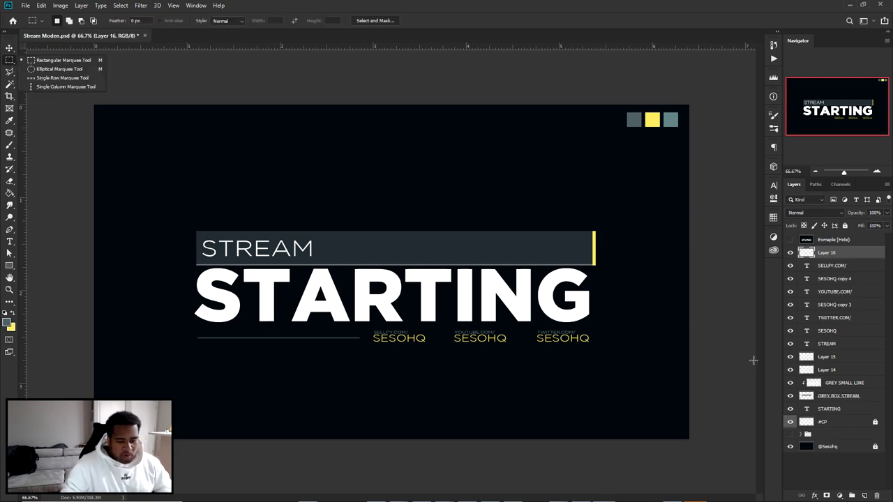
{"action": "left_click", "coordinate": [63, 60]}
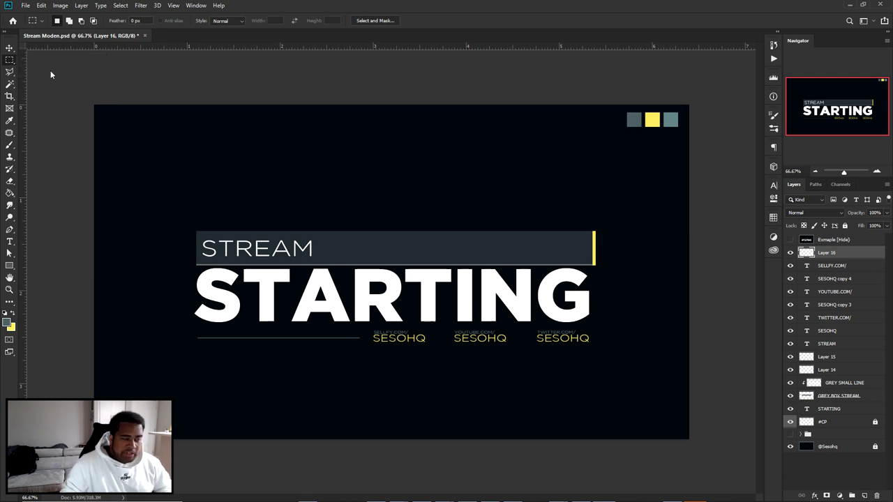
{"action": "key", "text": "ctrl+semicolon"}
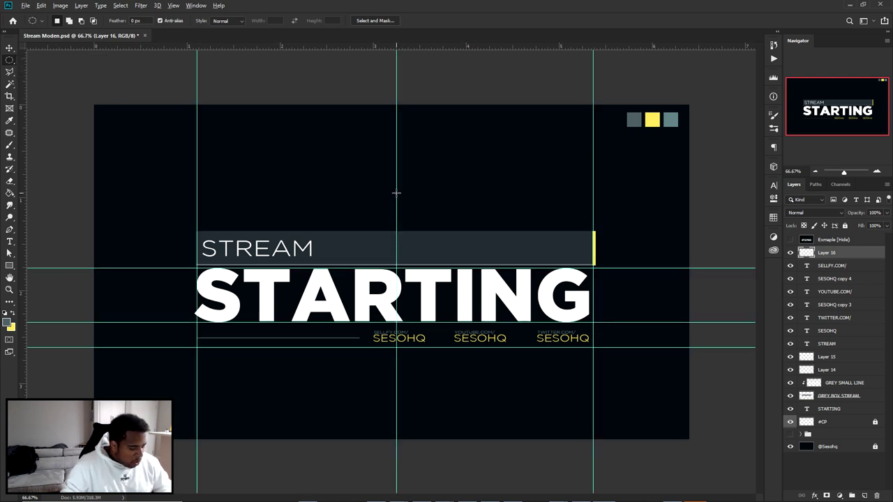
{"action": "left_click_drag", "start_coordinate": [397, 192], "coordinate": [422, 215]}
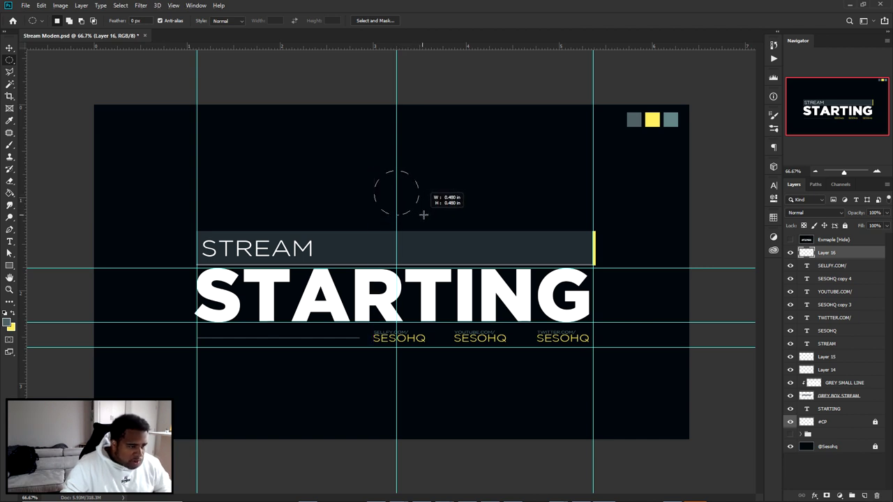
{"action": "left_click_drag", "start_coordinate": [422, 216], "coordinate": [425, 216]}
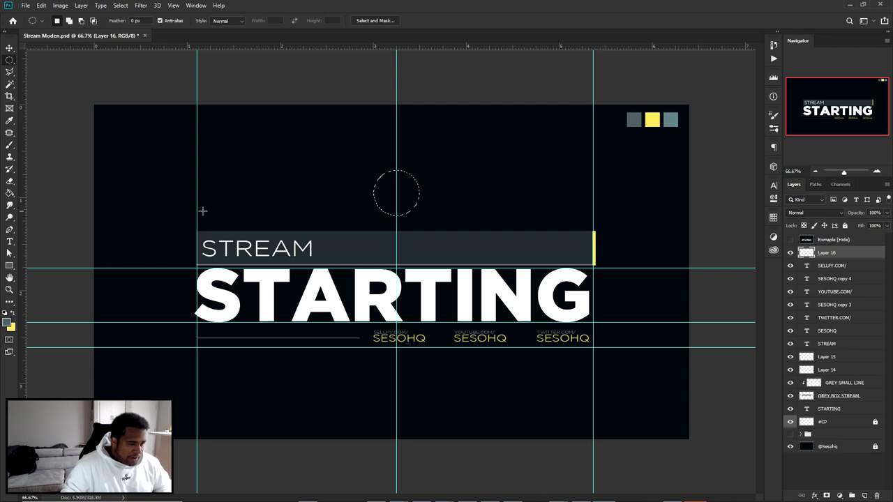
Set the foreground to the dark navy background colour, then deselect and hide guides
{"action": "left_click", "coordinate": [7, 326]}
{"action": "left_click", "coordinate": [542, 167]}
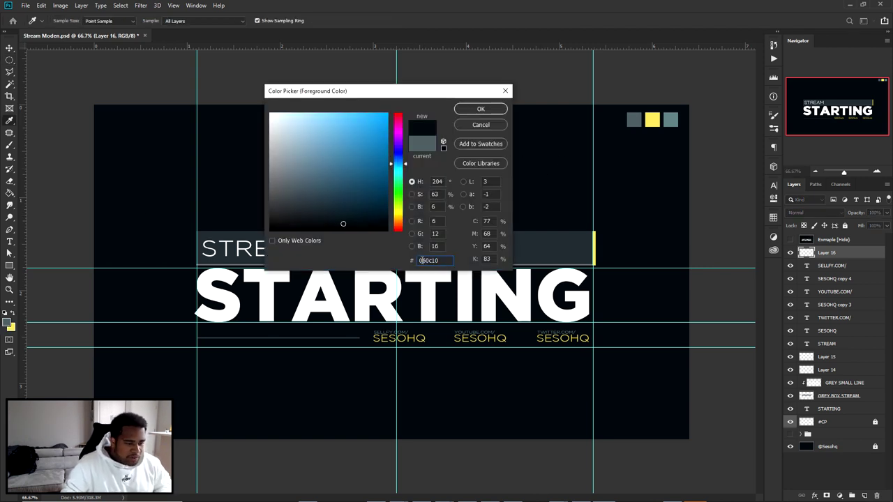
{"action": "left_click", "coordinate": [480, 110]}
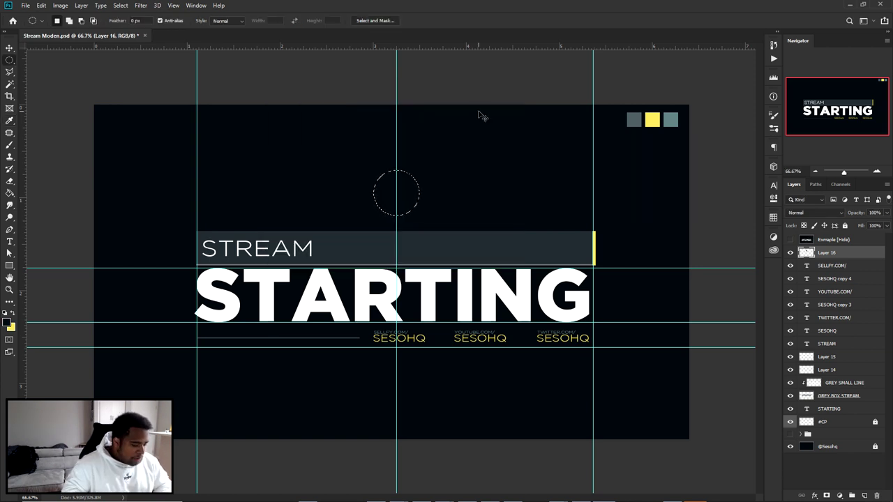
{"action": "key", "text": "ctrl+d"}
{"action": "key", "text": "ctrl+semicolon"}
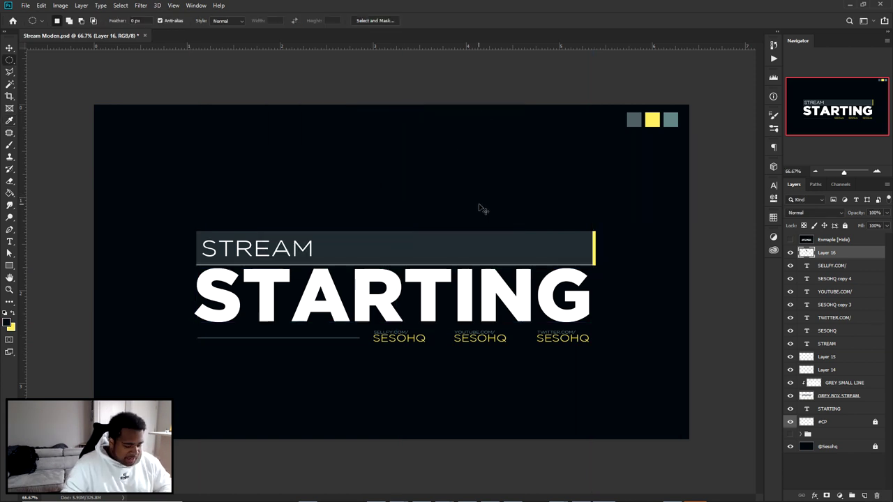
Darken the circle with Hue/Saturation Lightness -69
{"action": "key", "text": "ctrl+u"}
{"action": "left_click", "coordinate": [722, 178]}
{"action": "left_click_drag", "start_coordinate": [721, 176], "coordinate": [672, 178]}
{"action": "left_click", "coordinate": [810, 100]}
{"action": "scroll", "coordinate": [390, 174], "scroll_direction": "up", "scroll_amount": 1}
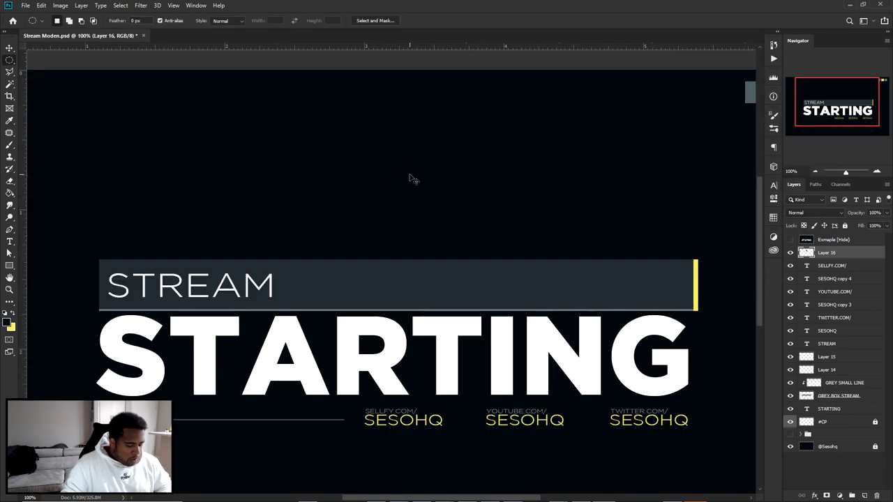
Rename Layer 16 to 1 and duplicate it as layer 2
{"action": "key", "text": "v"}
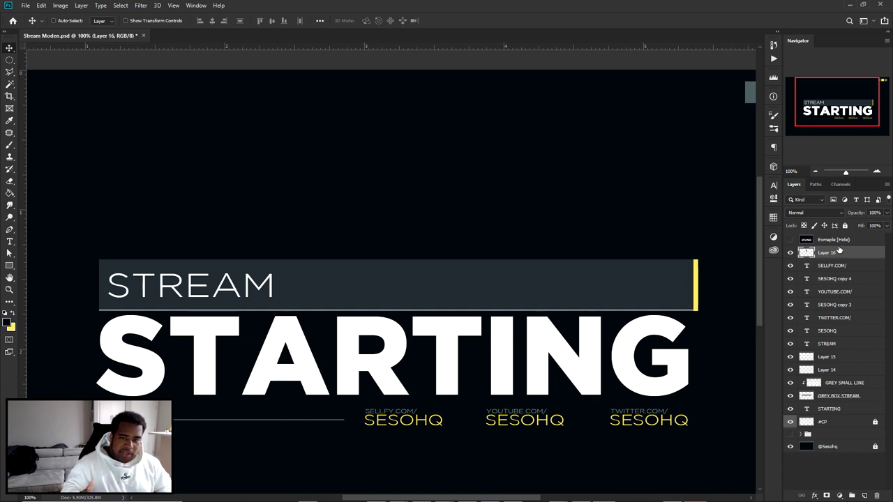
{"action": "double_click", "coordinate": [831, 253]}
{"action": "type", "text": "1"}
{"action": "key", "text": "Return"}
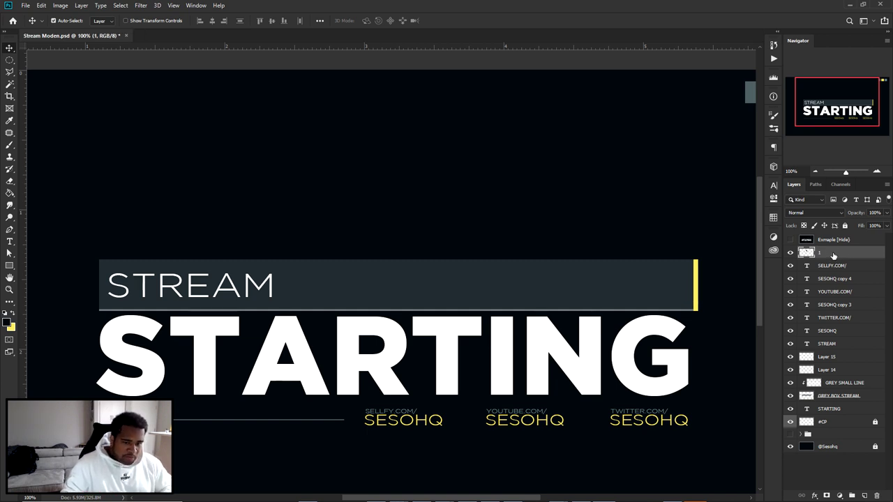
{"action": "key", "text": "ctrl+j"}
{"action": "double_click", "coordinate": [833, 253]}
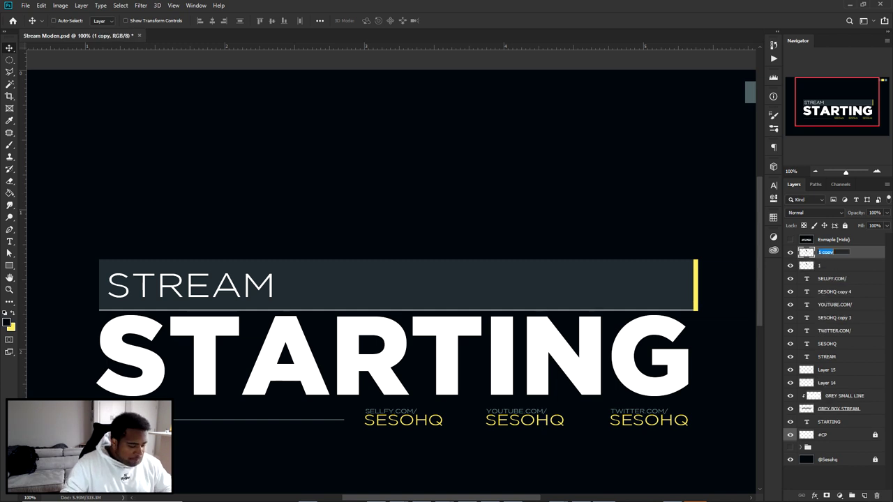
{"action": "type", "text": "2"}
{"action": "key", "text": "Return"}
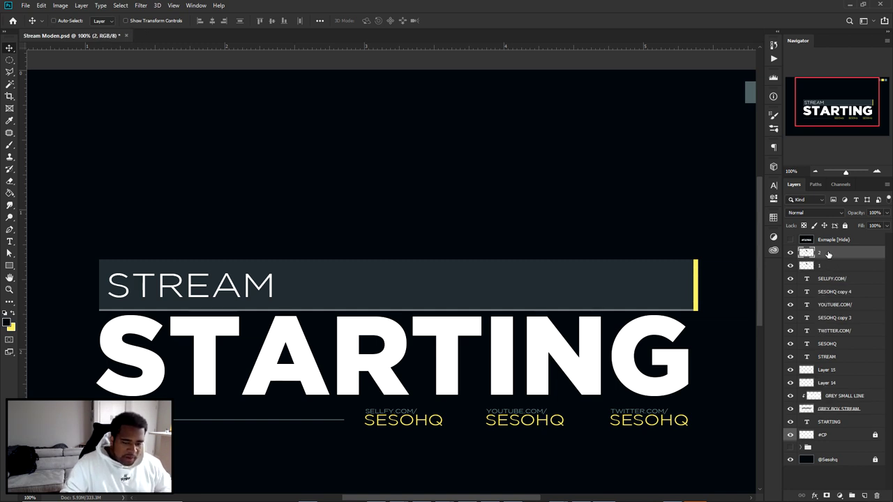
Hide layer 2 and set layer 1's fill to 0%
{"action": "left_click", "coordinate": [790, 252]}
{"action": "left_click", "coordinate": [838, 267]}
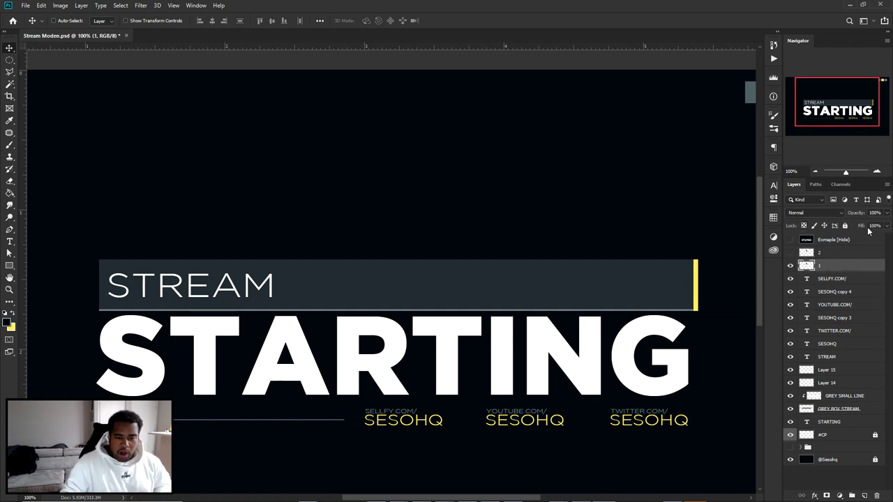
{"action": "left_click", "coordinate": [885, 227]}
{"action": "left_click_drag", "start_coordinate": [862, 239], "coordinate": [814, 244]}
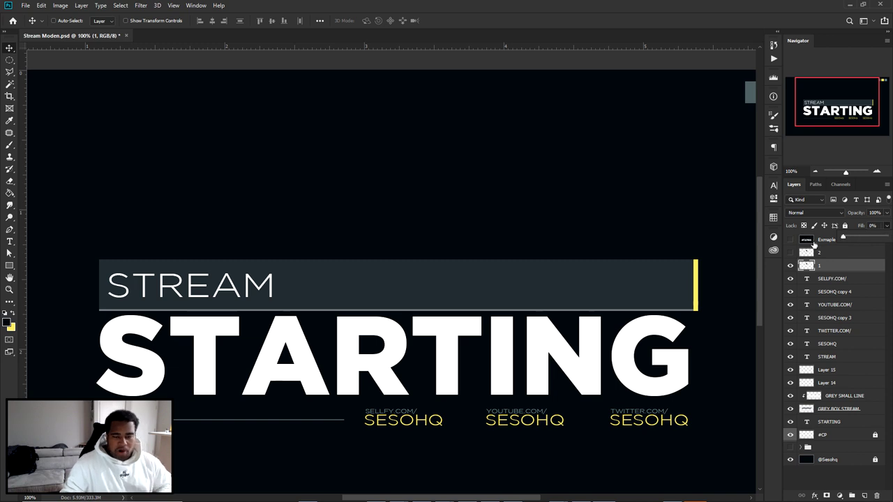
Give layer 1 a stroke in the SESOHQ text's yellow, then show layer 2 again
{"action": "double_click", "coordinate": [807, 269]}
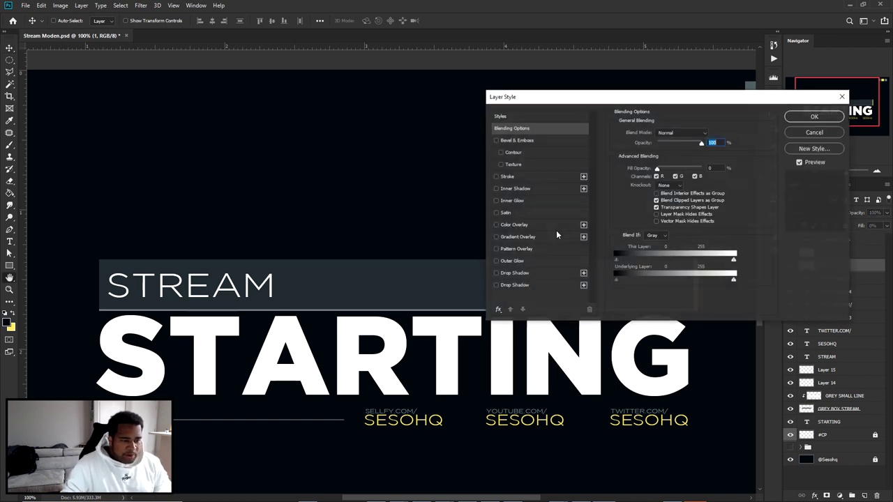
{"action": "left_click", "coordinate": [511, 176]}
{"action": "left_click", "coordinate": [637, 200]}
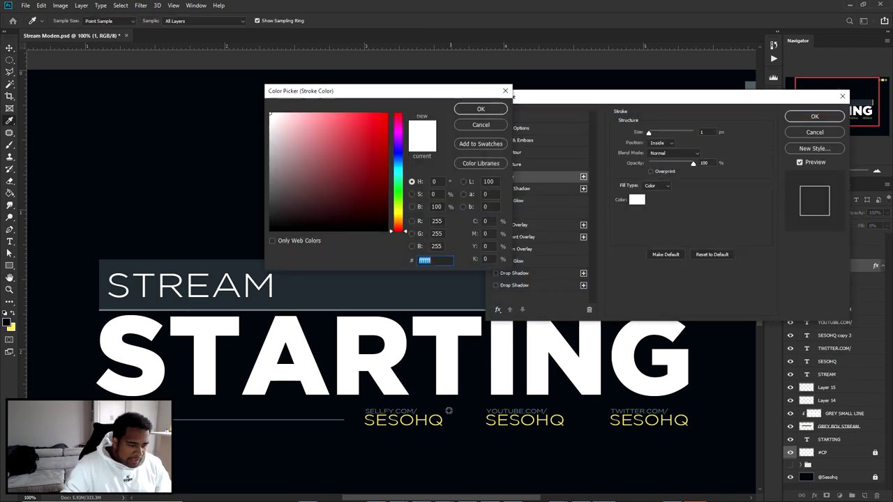
{"action": "left_click", "coordinate": [430, 405]}
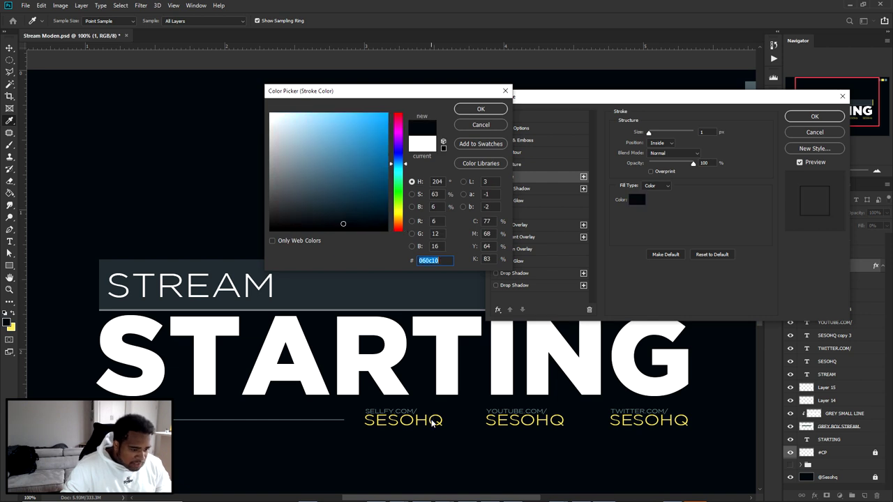
{"action": "left_click", "coordinate": [432, 419]}
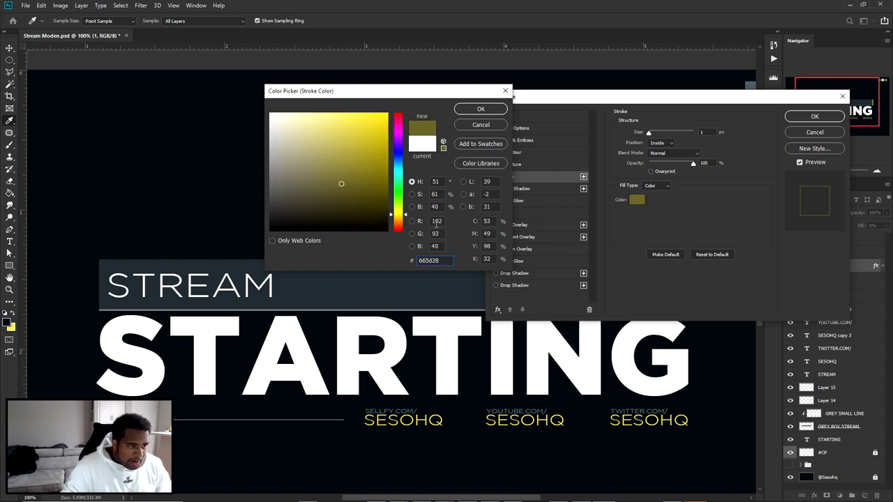
{"action": "left_click", "coordinate": [425, 417]}
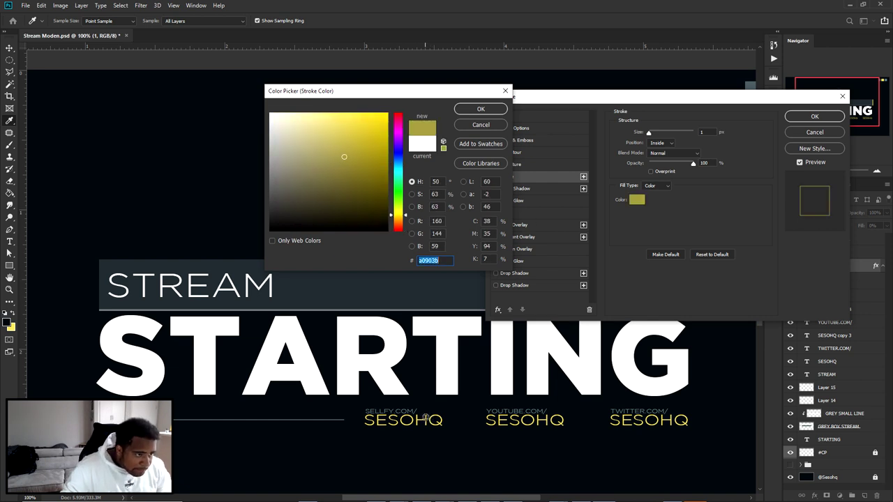
{"action": "left_click", "coordinate": [427, 416]}
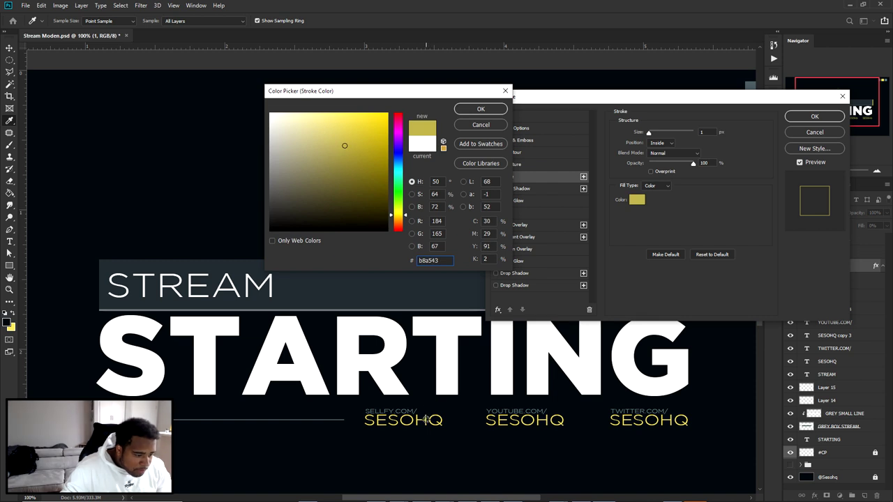
{"action": "left_click", "coordinate": [425, 419]}
{"action": "left_click", "coordinate": [480, 109]}
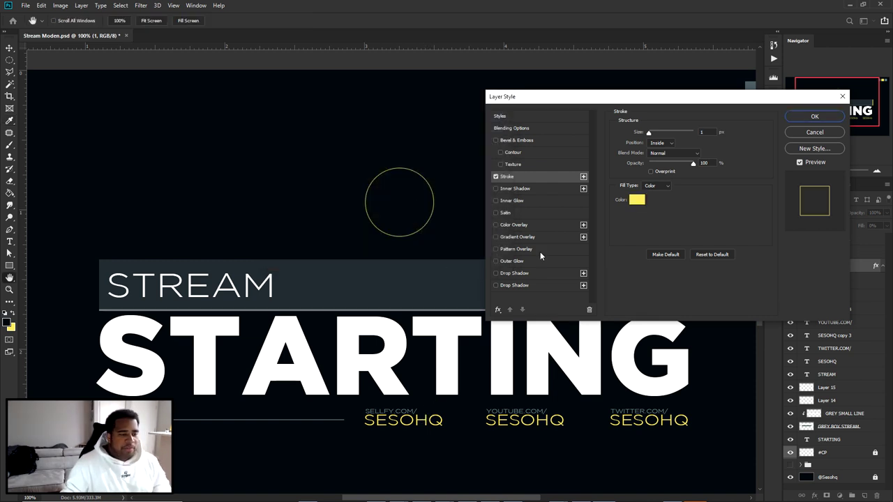
{"action": "left_click", "coordinate": [836, 118]}
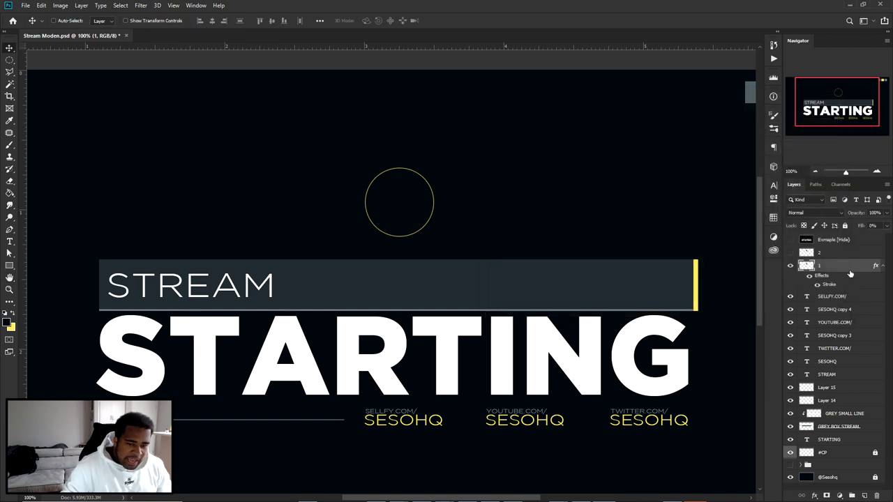
{"action": "left_click", "coordinate": [791, 252]}
Shrink layer 2's circle to about two-thirds size around its centre
{"action": "left_click", "coordinate": [837, 253]}
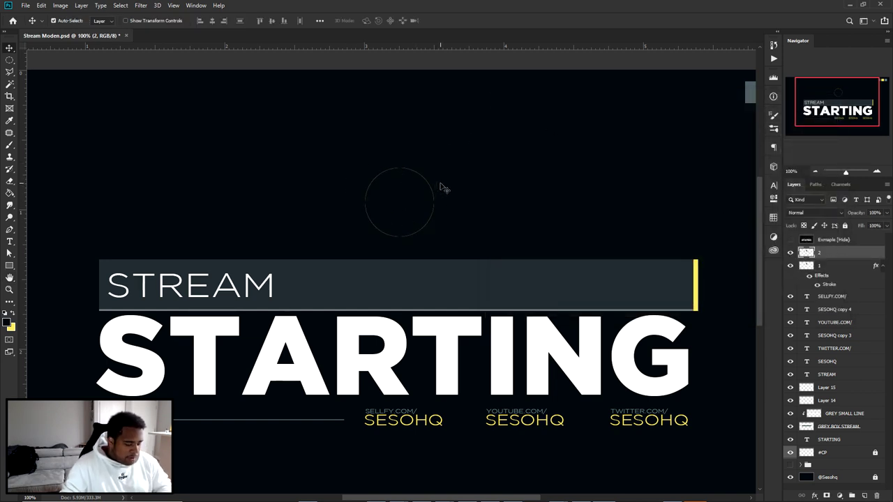
{"action": "key", "text": "ctrl+t"}
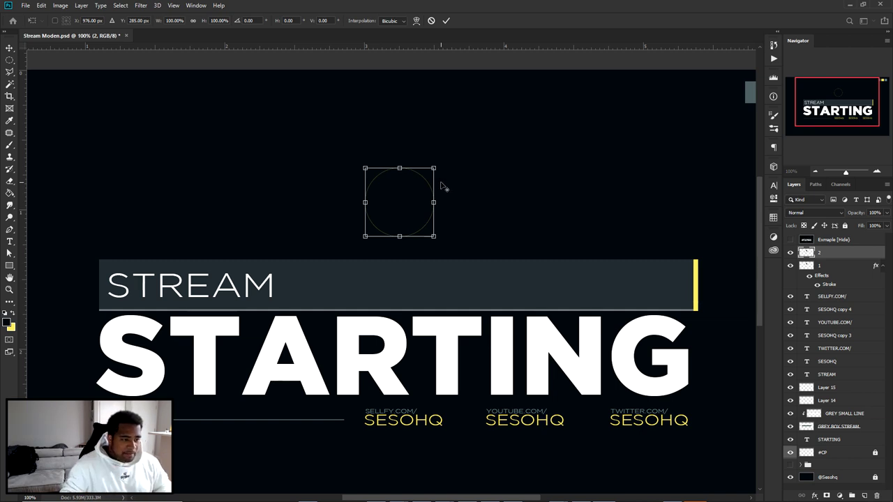
{"action": "left_click_drag", "start_coordinate": [434, 168], "coordinate": [422, 180]}
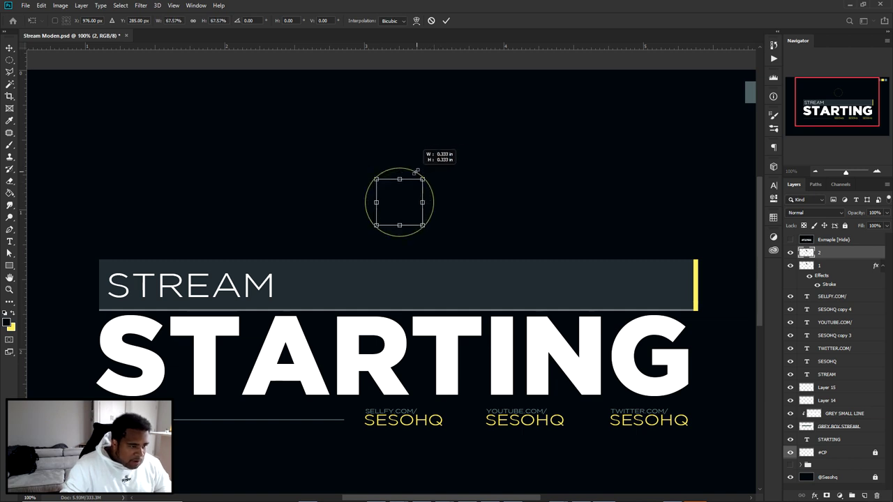
{"action": "key", "text": "Return"}
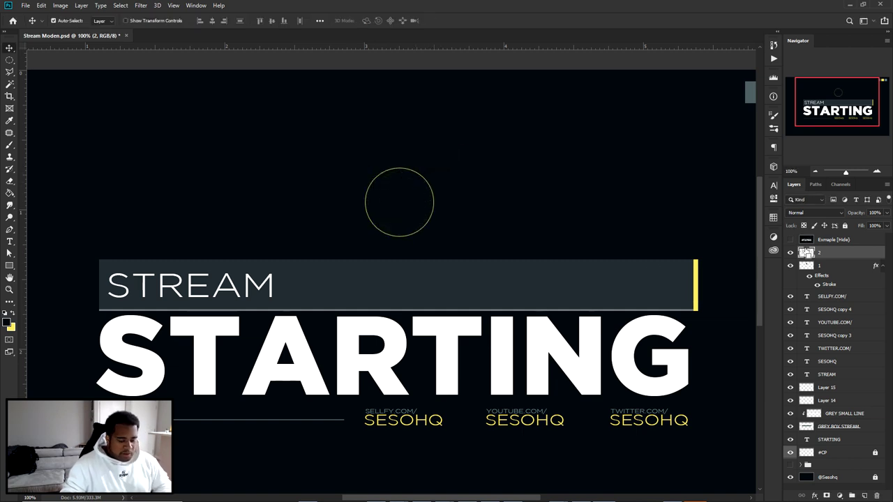
Lighten the small circle to grey with Hue/Saturation Lightness +24
{"action": "key", "text": "ctrl+u"}
{"action": "left_click_drag", "start_coordinate": [710, 177], "coordinate": [715, 190]}
{"action": "left_click", "coordinate": [796, 87]}
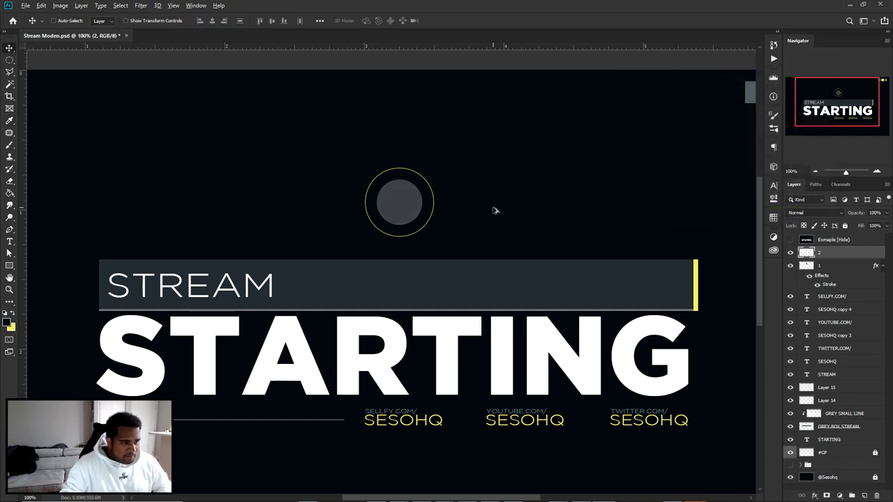
{"action": "key", "text": "v"}
{"action": "key", "text": "ctrl+minus"}
{"action": "key", "text": "ctrl+minus"}
{"action": "key", "text": "ctrl+plus"}
{"action": "scroll", "coordinate": [430, 198], "scroll_direction": "up", "scroll_amount": 1}
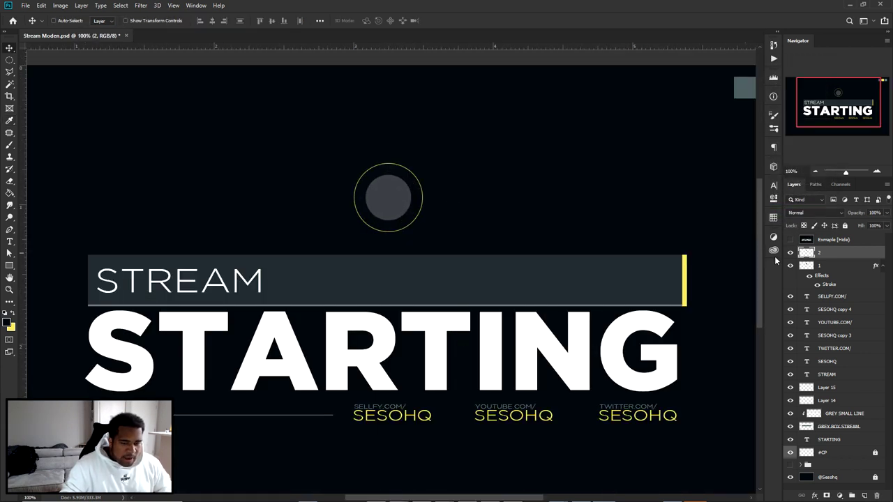
{"action": "right_click", "coordinate": [833, 268]}
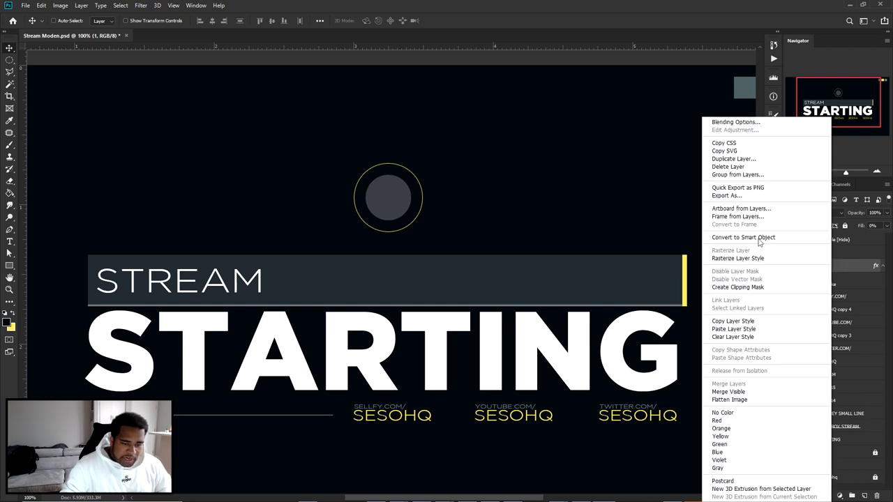
Convert layer 1 to a smart object, add a white layer mask, and set a 43 px brush
{"action": "left_click", "coordinate": [741, 237]}
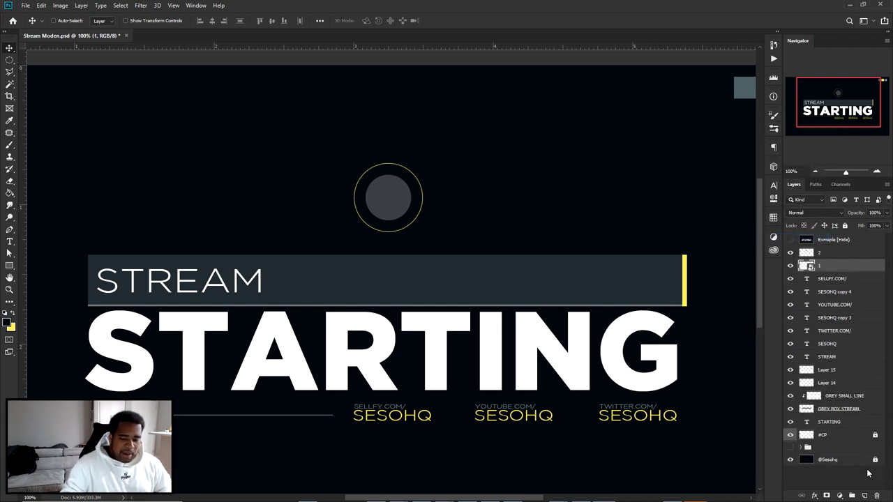
{"action": "left_click", "coordinate": [827, 496]}
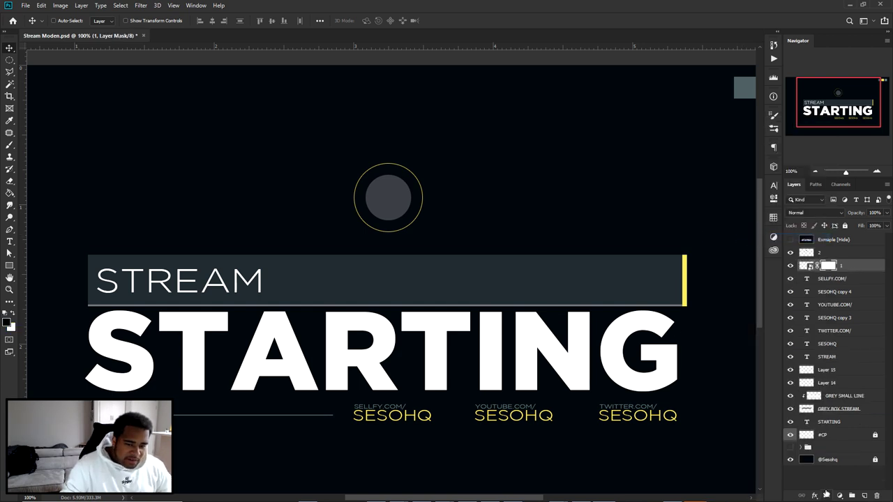
{"action": "key", "text": "b"}
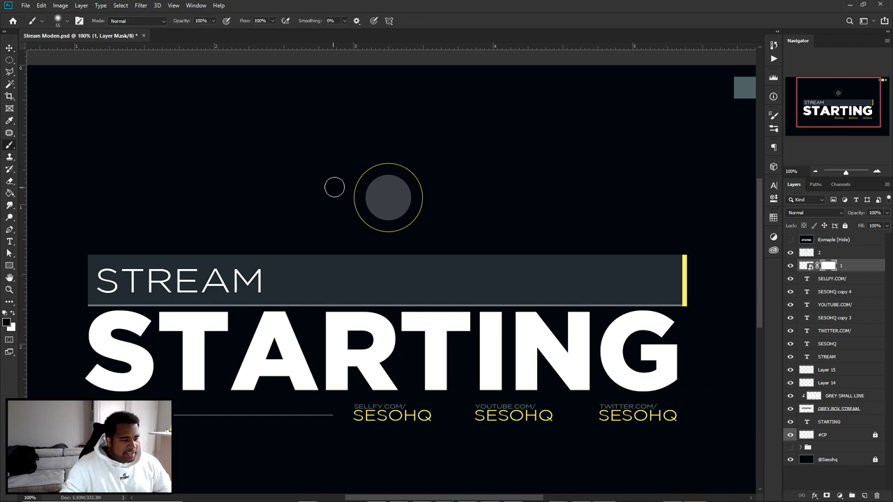
{"action": "left_click_drag", "start_coordinate": [413, 192], "coordinate": [404, 192]}
{"action": "right_click", "coordinate": [238, 159]}
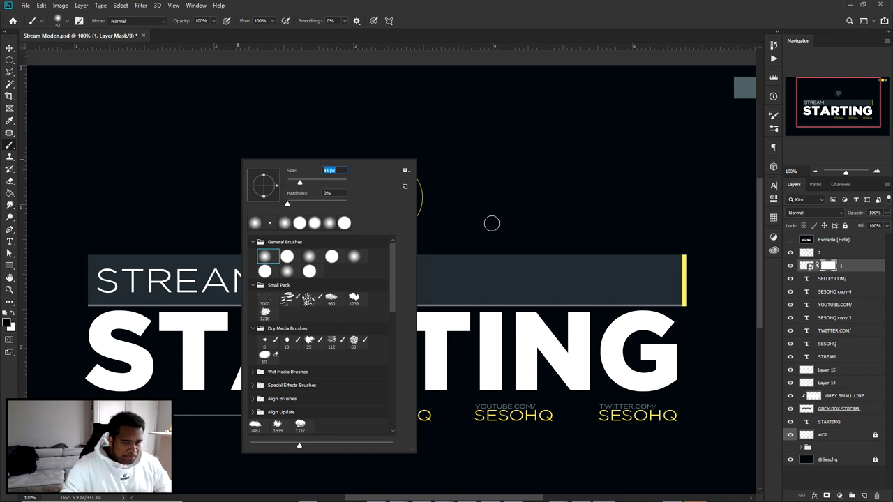
{"action": "left_click", "coordinate": [548, 194]}
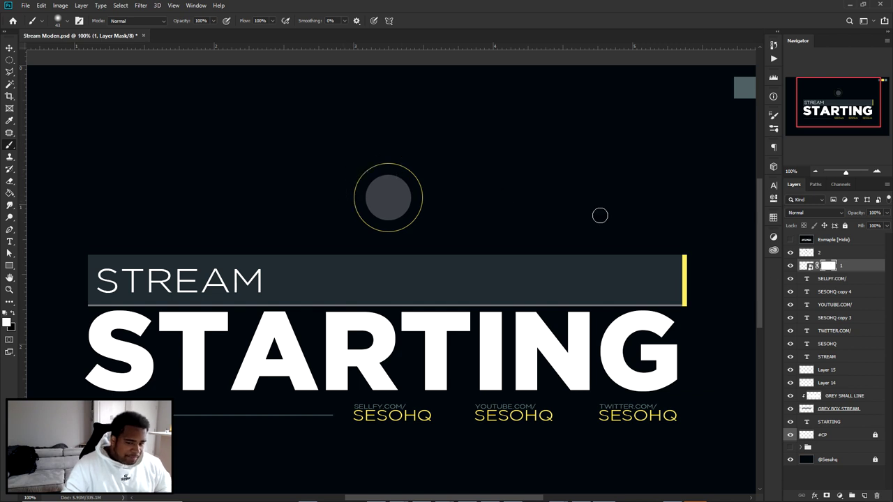
Paint black on layer 1's mask with a 125 px brush to hide the ring's upper arc
{"action": "left_click", "coordinate": [803, 267]}
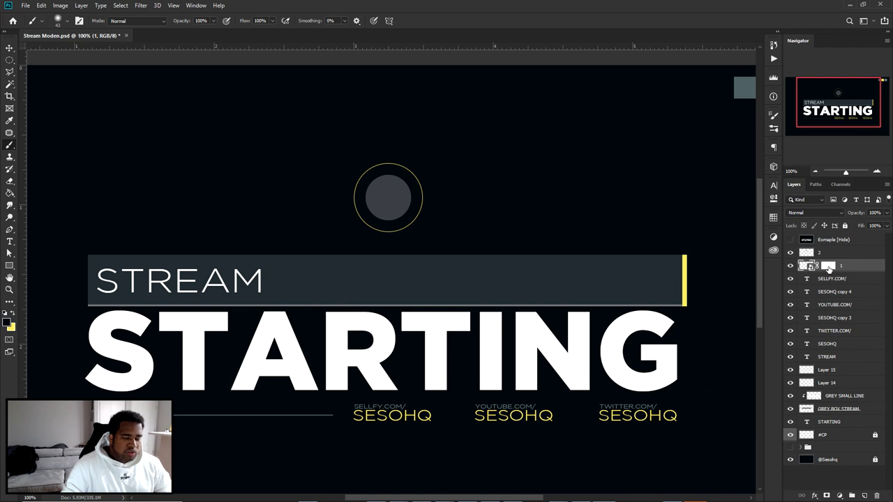
{"action": "left_click", "coordinate": [829, 267]}
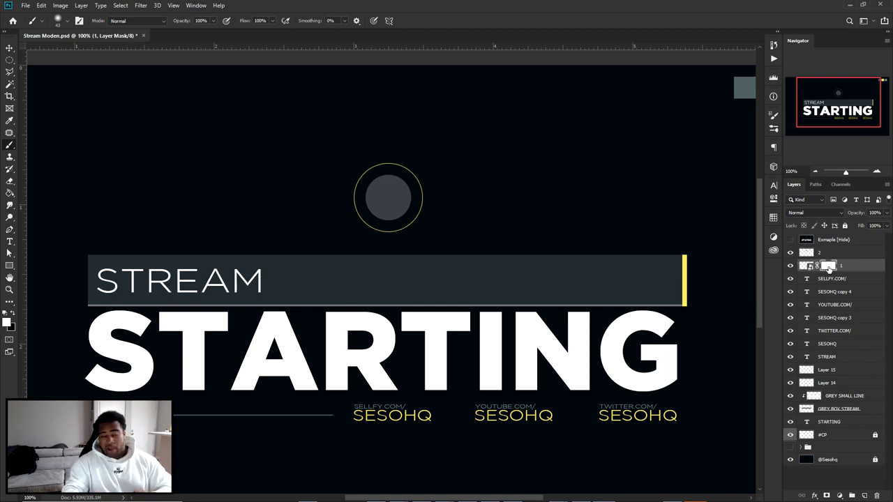
{"action": "right_click", "coordinate": [343, 183], "text": "alt"}
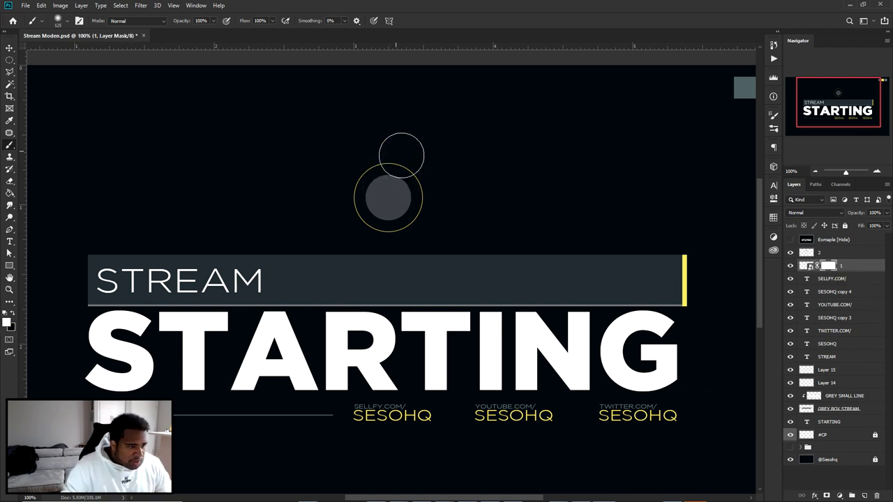
{"action": "left_click_drag", "start_coordinate": [395, 166], "coordinate": [393, 191]}
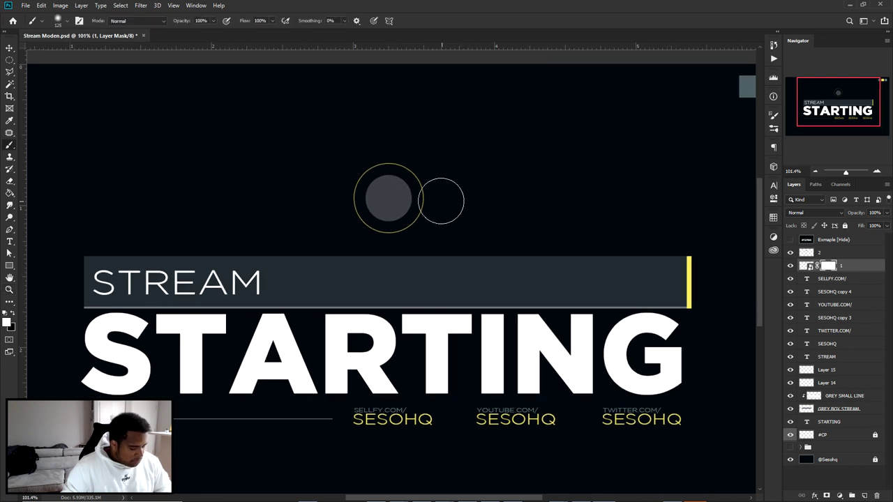
{"action": "scroll", "coordinate": [401, 166], "scroll_direction": "down", "scroll_amount": 2}
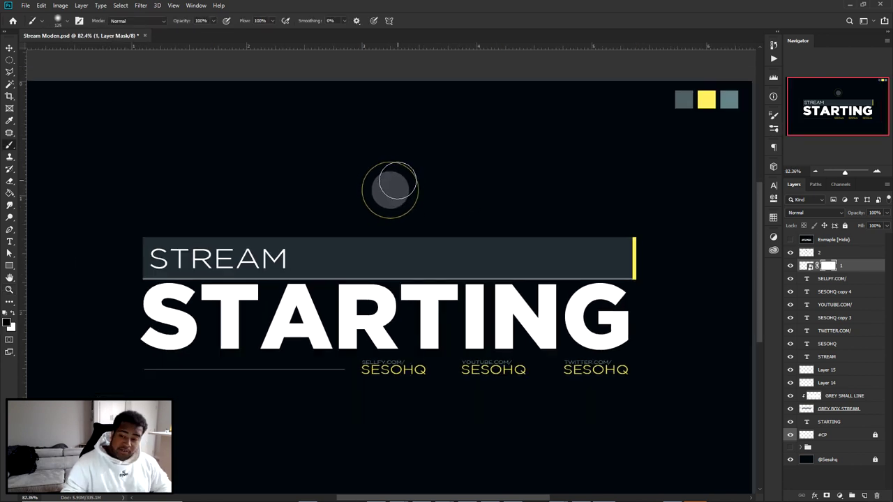
{"action": "mouse_move", "coordinate": [377, 178]}
{"action": "left_mouse_down"}
{"action": "mouse_move", "coordinate": [399, 160]}
{"action": "mouse_move", "coordinate": [385, 239]}
{"action": "left_mouse_up"}
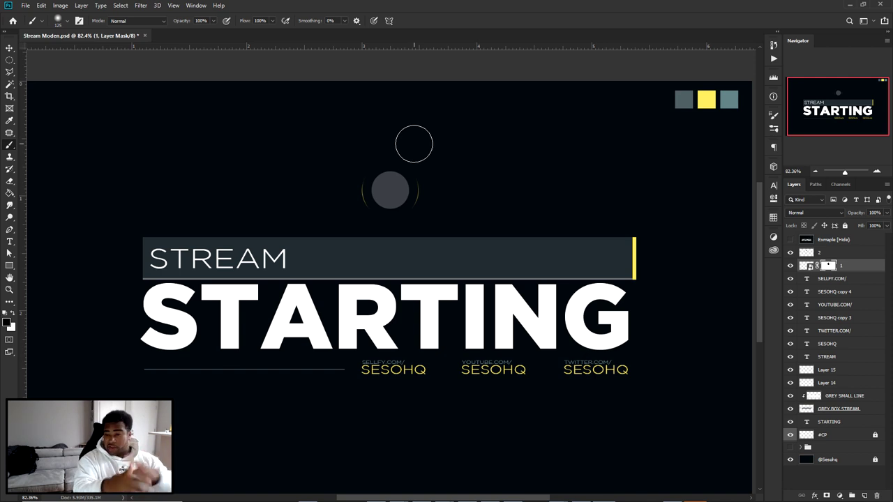
{"action": "key", "text": "v"}
{"action": "left_click", "coordinate": [390, 189]}
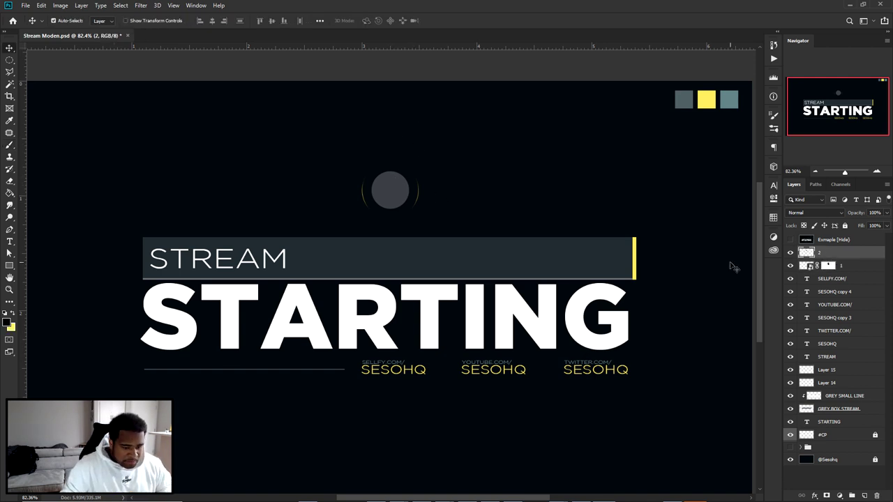
Duplicate the Sesohq logo layer from the older group to the top of the layer stack
{"action": "key", "text": "ctrl+u"}
{"action": "key", "text": "Escape"}
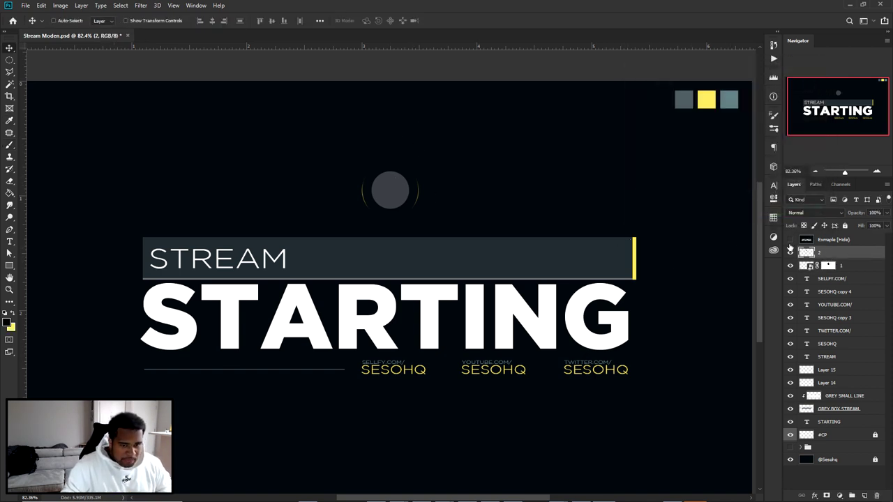
{"action": "left_click", "coordinate": [802, 447]}
{"action": "scroll", "coordinate": [830, 425], "scroll_direction": "down", "scroll_amount": 5}
{"action": "scroll", "coordinate": [848, 403], "scroll_direction": "down", "scroll_amount": 2}
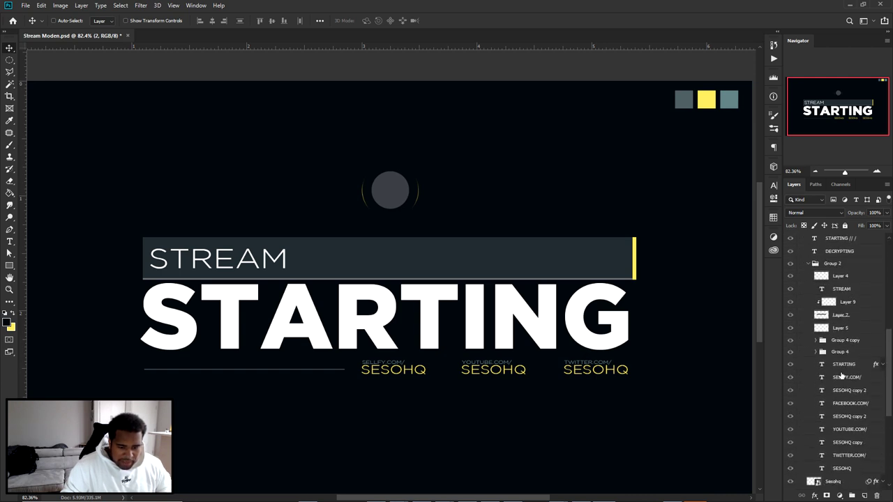
{"action": "scroll", "coordinate": [843, 377], "scroll_direction": "down", "scroll_amount": 3}
{"action": "left_click_drag", "start_coordinate": [849, 396], "coordinate": [855, 144]}
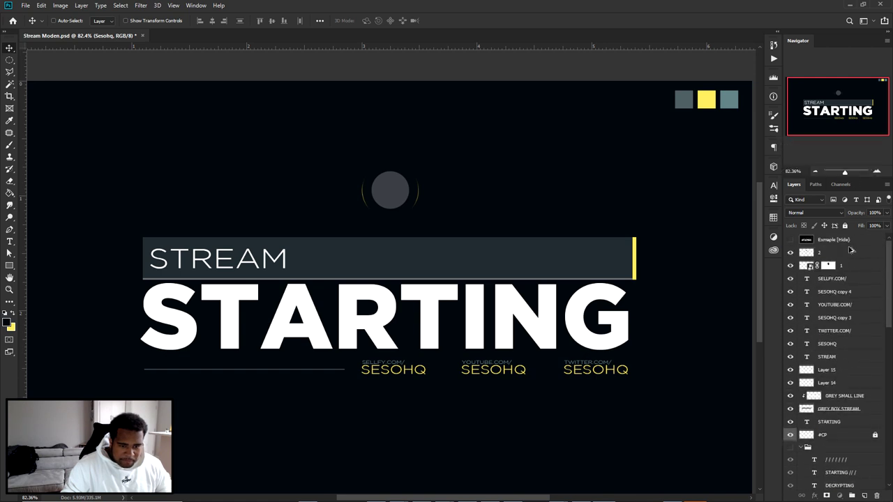
{"action": "left_click_drag", "start_coordinate": [855, 145], "coordinate": [831, 250]}
Nudge the S logo copy right into the grey circle and zoom back out
{"action": "scroll", "coordinate": [442, 184], "scroll_direction": "up", "scroll_amount": 2}
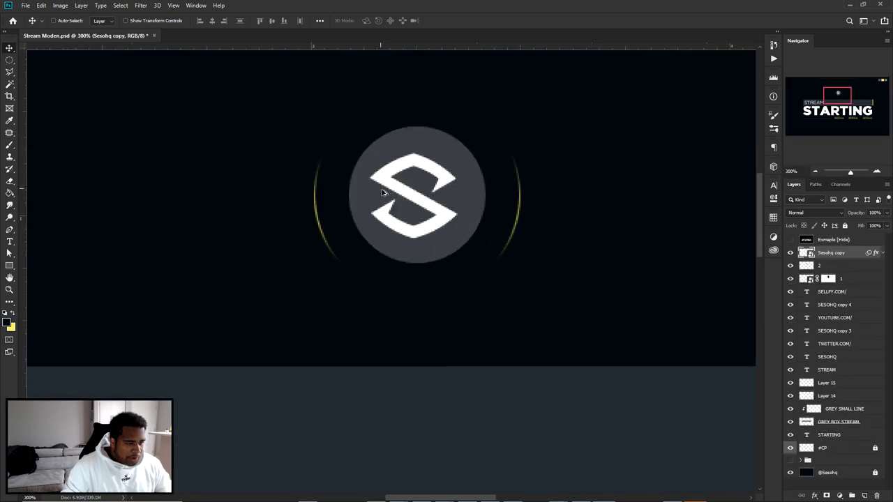
{"action": "scroll", "coordinate": [439, 195], "scroll_direction": "up", "scroll_amount": 3}
{"action": "left_click_drag", "start_coordinate": [436, 198], "coordinate": [444, 196]}
{"action": "key", "text": "ctrl+minus"}
{"action": "key", "text": "ctrl+minus"}
{"action": "left_click", "coordinate": [861, 265]}
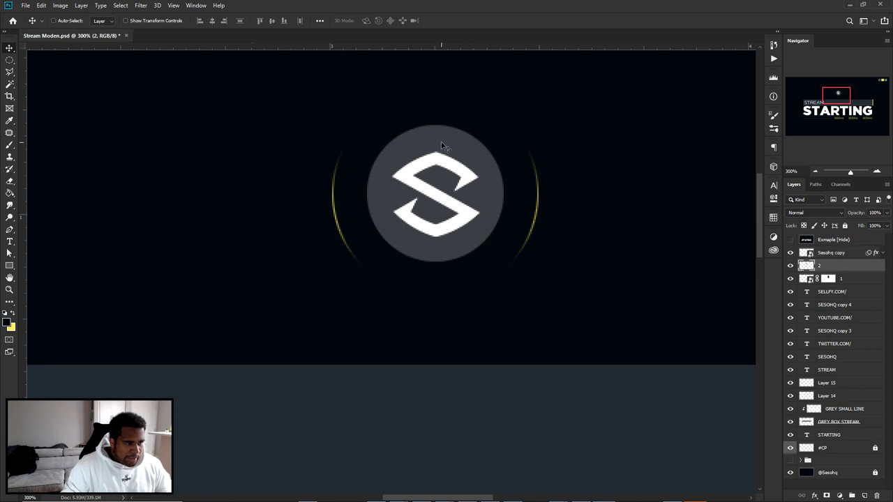
{"action": "key", "text": "ctrl+minus"}
{"action": "key", "text": "ctrl+minus"}
{"action": "key", "text": "ctrl+minus"}
Give the circle layer 2 a dark navy #060c10 Color Overlay
{"action": "double_click", "coordinate": [862, 266]}
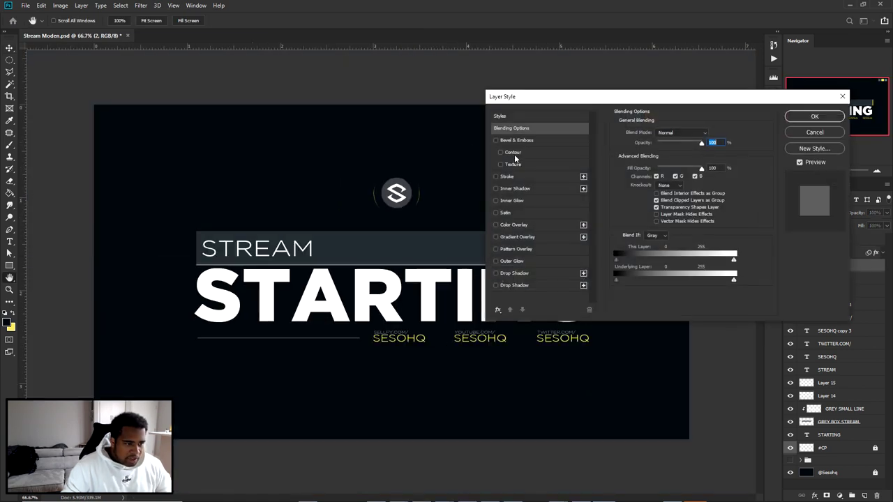
{"action": "left_click", "coordinate": [710, 134]}
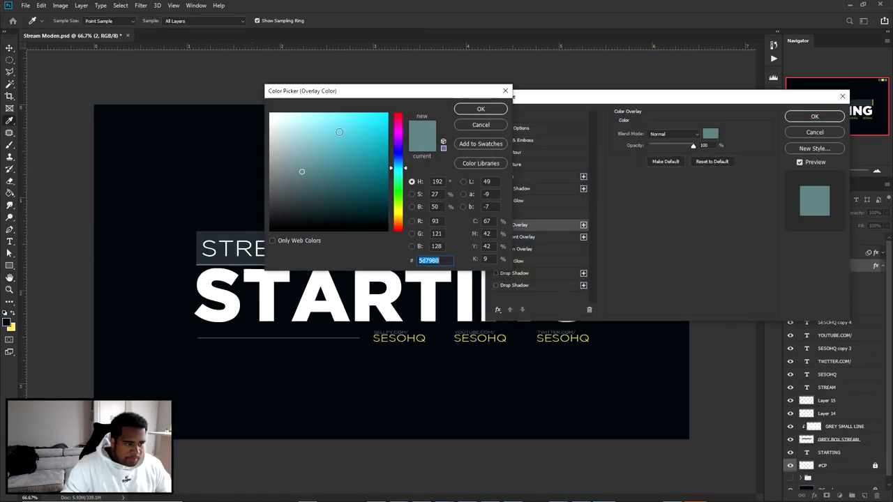
{"action": "type", "text": "060c10"}
{"action": "left_click", "coordinate": [481, 109]}
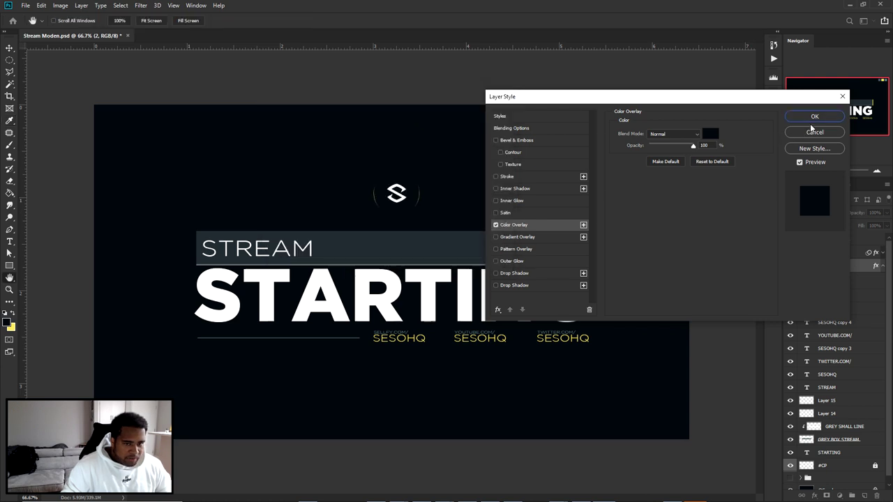
{"action": "left_click", "coordinate": [815, 116]}
Set the circle layer's blend mode to Multiply with 70% opacity
{"action": "key", "text": "ctrl+1"}
{"action": "right_click", "coordinate": [838, 269]}
{"action": "key", "text": "Escape"}
{"action": "left_click", "coordinate": [803, 213]}
{"action": "left_click", "coordinate": [799, 243]}
{"action": "left_click", "coordinate": [874, 212]}
{"action": "type", "text": "70"}
{"action": "key", "text": "Return"}
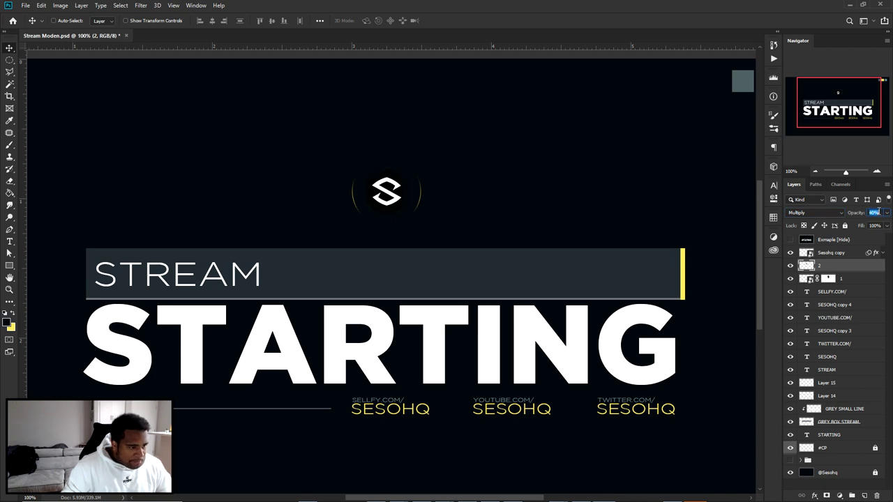
Move the S logo copy and circle down about 20 px
{"action": "scroll", "coordinate": [342, 168], "scroll_direction": "up", "scroll_amount": 3}
{"action": "left_click", "coordinate": [532, 231], "text": "ctrl"}
{"action": "key", "text": "ctrl+t"}
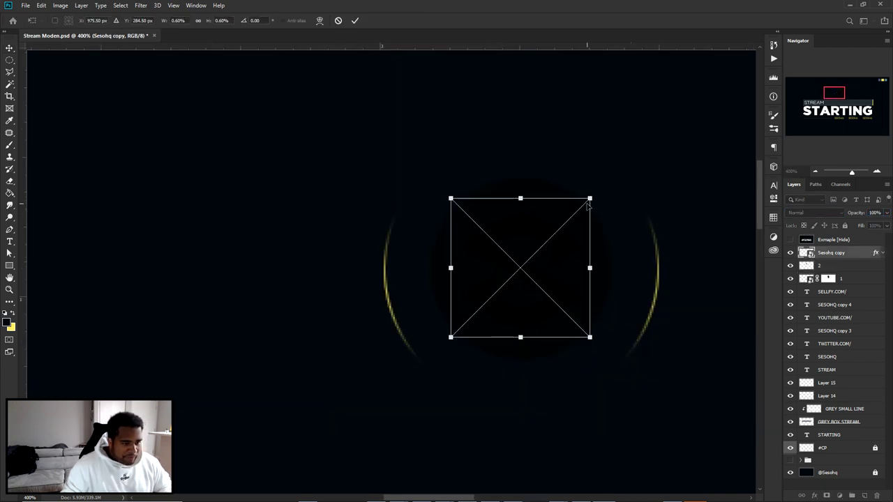
{"action": "key", "text": "Return"}
{"action": "scroll", "coordinate": [581, 214], "scroll_direction": "down", "scroll_amount": 5}
{"action": "scroll", "coordinate": [379, 210], "scroll_direction": "up", "scroll_amount": 3}
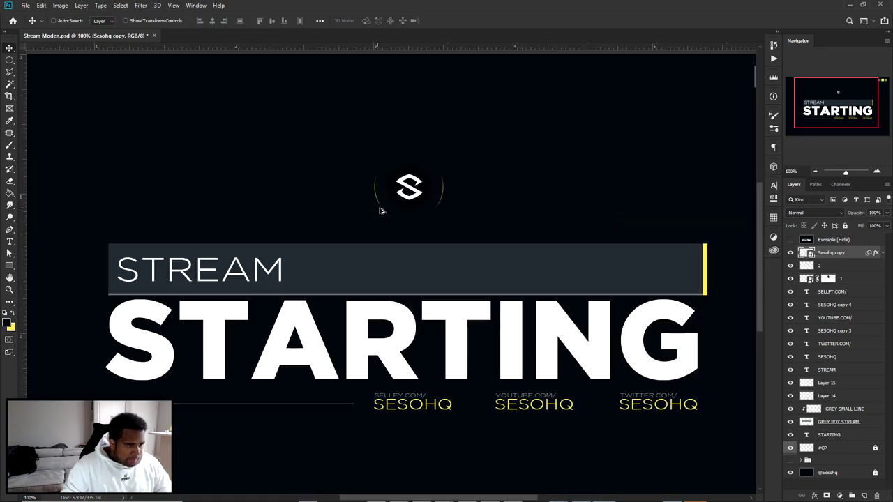
{"action": "left_click_drag", "start_coordinate": [455, 189], "coordinate": [445, 202]}
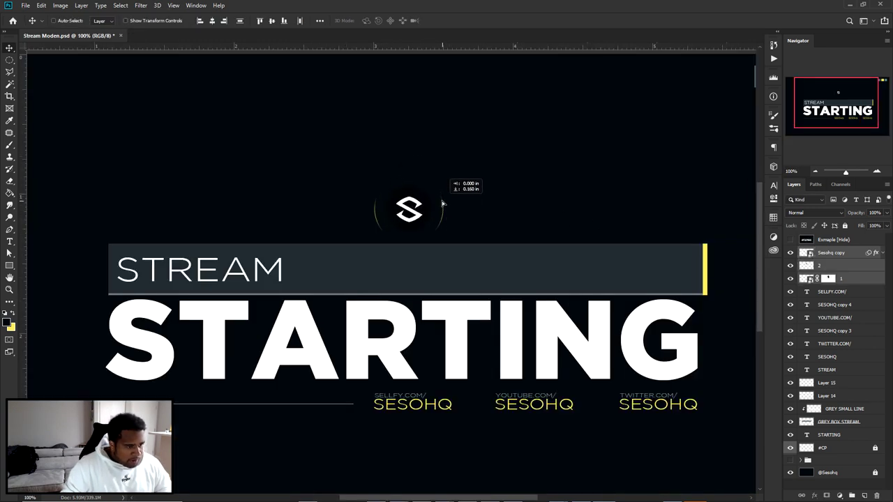
{"action": "scroll", "coordinate": [399, 199], "scroll_direction": "up", "scroll_amount": 4}
{"action": "scroll", "coordinate": [492, 190], "scroll_direction": "down", "scroll_amount": 2}
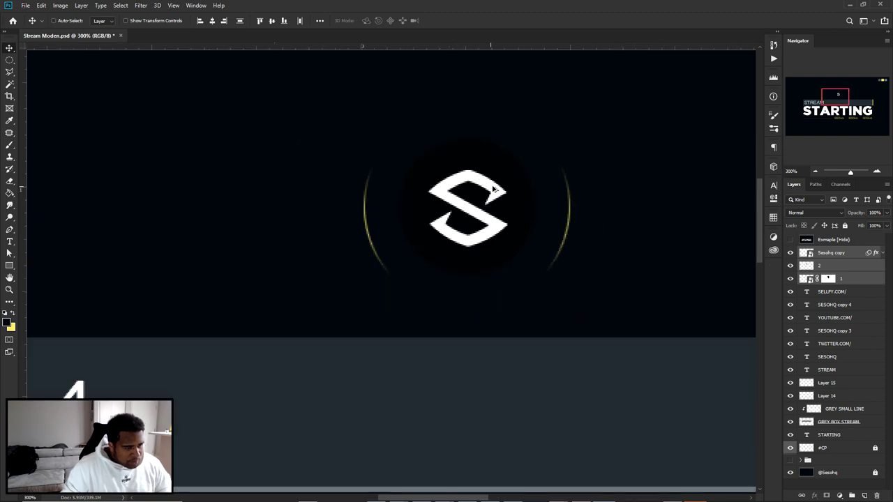
{"action": "scroll", "coordinate": [598, 183], "scroll_direction": "down", "scroll_amount": 3}
{"action": "scroll", "coordinate": [570, 175], "scroll_direction": "up", "scroll_amount": 4}
Enlarge the S logo and the dark circle behind it, then fit the document in view
{"action": "key", "text": "ctrl+t"}
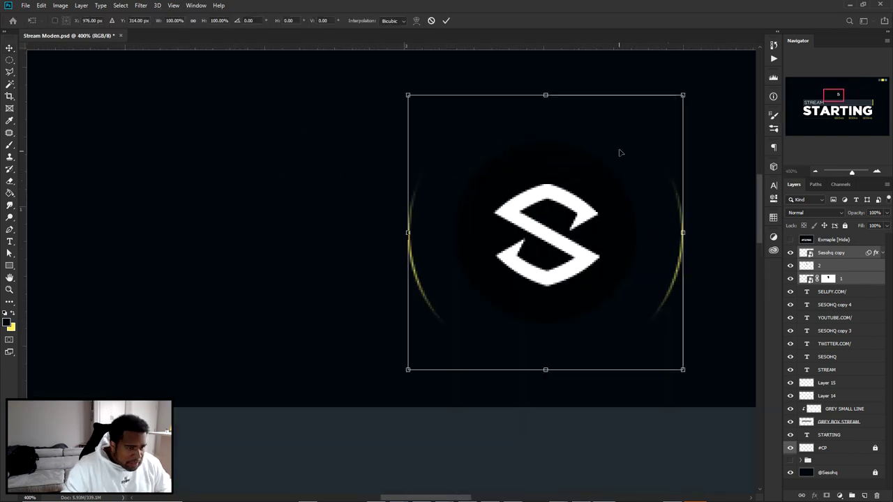
{"action": "left_click_drag", "start_coordinate": [681, 93], "coordinate": [708, 77]}
{"action": "key", "text": "Return"}
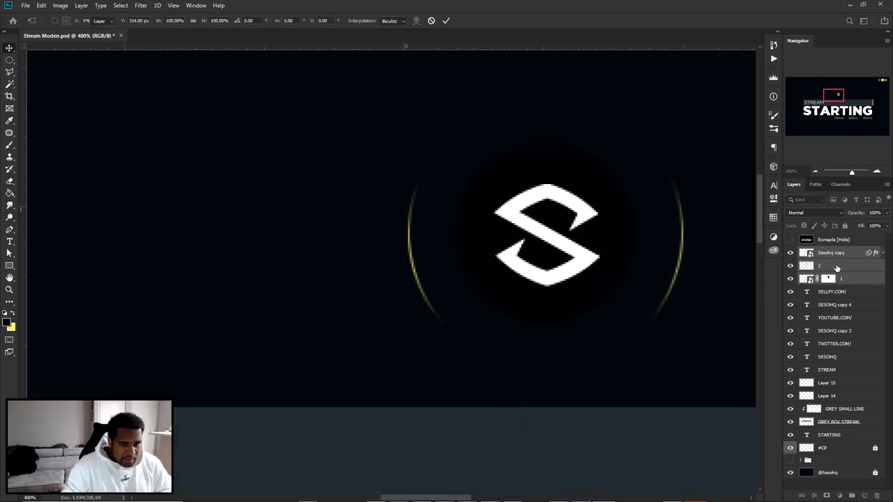
{"action": "left_click", "coordinate": [830, 265]}
{"action": "key", "text": "ctrl+r"}
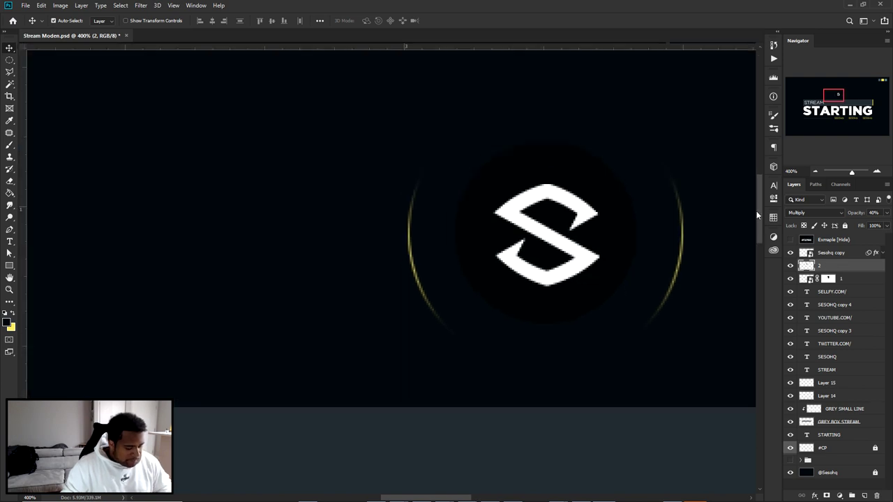
{"action": "key", "text": "ctrl+t"}
{"action": "left_click_drag", "start_coordinate": [635, 140], "coordinate": [658, 123]}
{"action": "key", "text": "Return"}
{"action": "key", "text": "ctrl+0"}
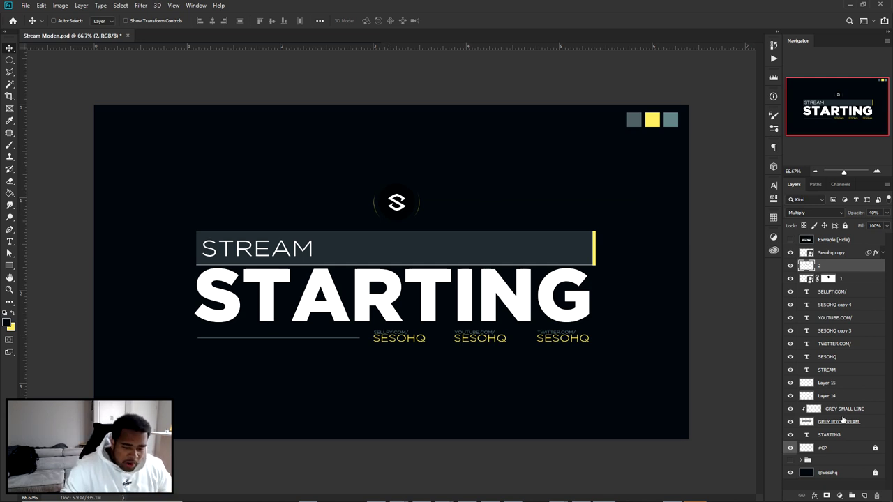
{"action": "left_click", "coordinate": [827, 460]}
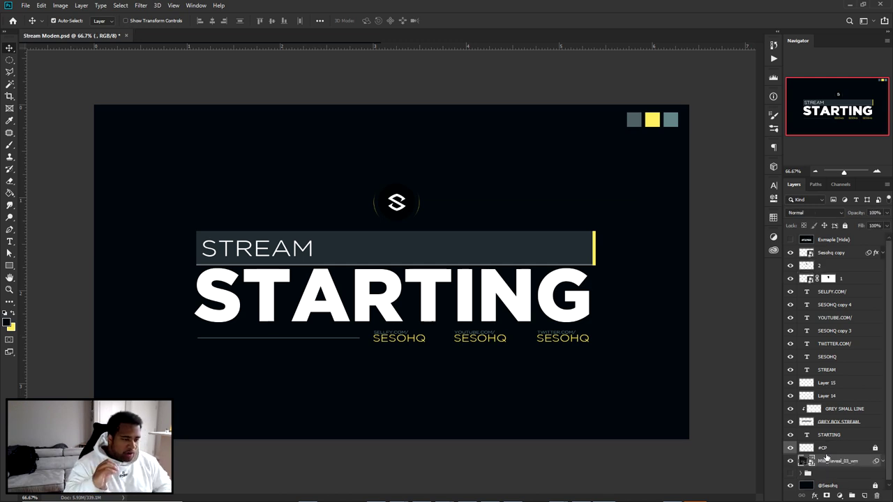
Scale the game-art background image to about 28.5% and shift it left to fill the canvas
{"action": "key", "text": "ctrl+minus"}
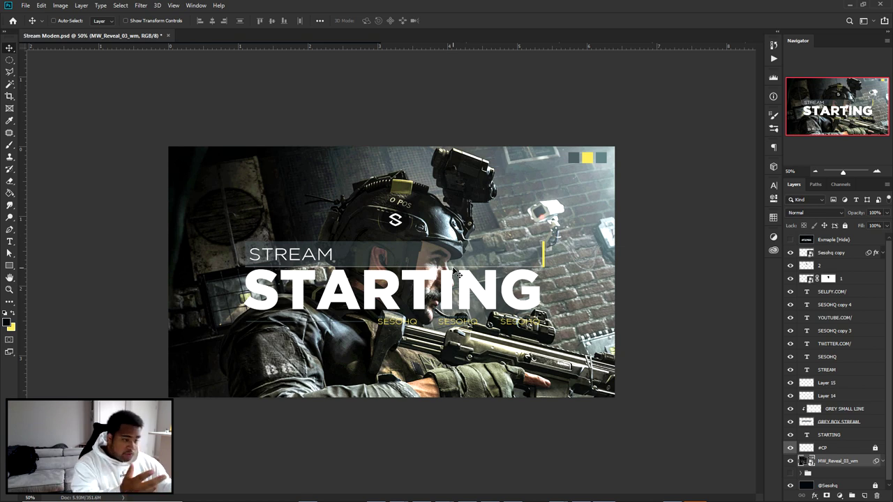
{"action": "key", "text": "ctrl+t"}
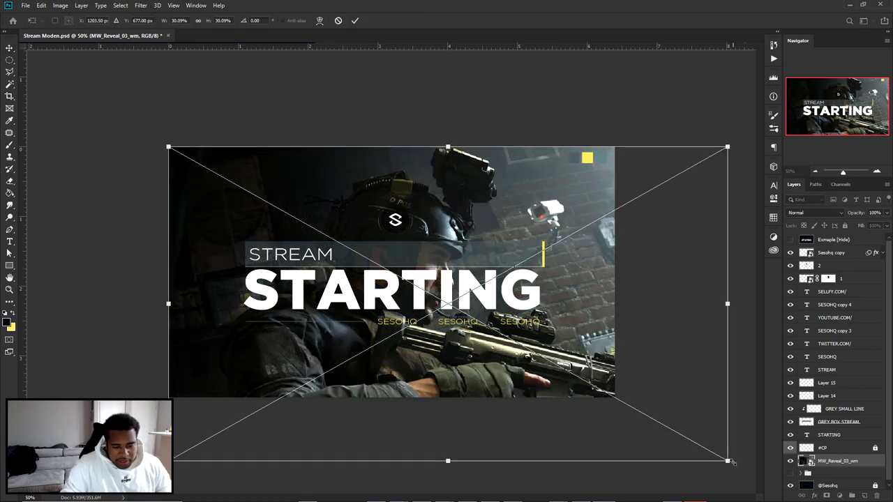
{"action": "left_click_drag", "start_coordinate": [716, 457], "coordinate": [731, 472]}
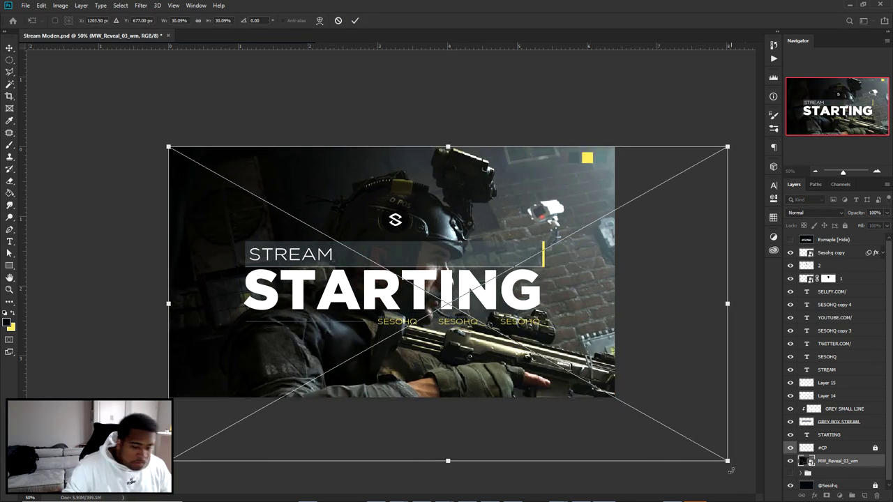
{"action": "left_click_drag", "start_coordinate": [728, 461], "coordinate": [708, 433]}
{"action": "left_click_drag", "start_coordinate": [555, 305], "coordinate": [501, 307]}
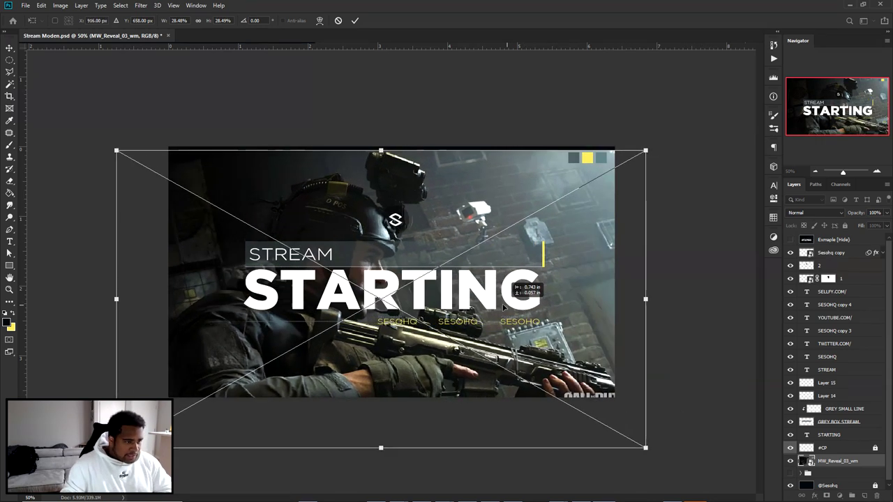
{"action": "key", "text": "Return"}
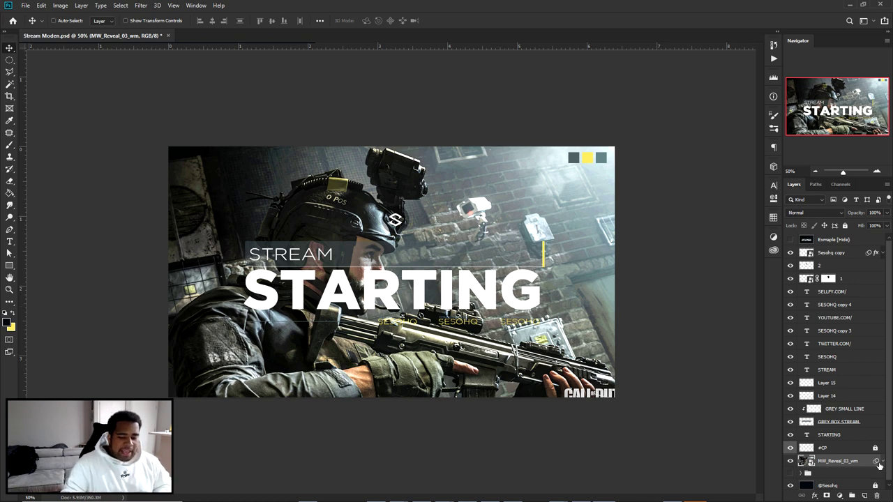
{"action": "left_click", "coordinate": [880, 461]}
{"action": "double_click", "coordinate": [840, 459]}
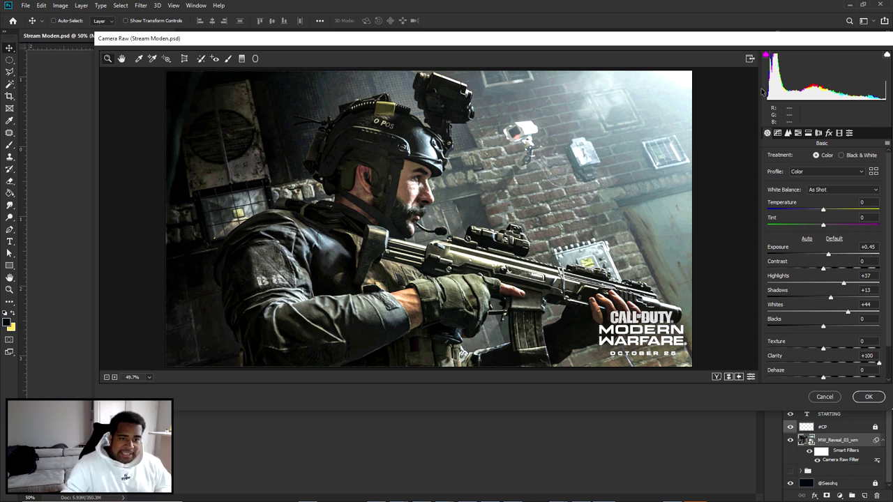
Reset the Camera Raw filter's Basic adjustments to defaults and apply it
{"action": "left_click", "coordinate": [887, 144]}
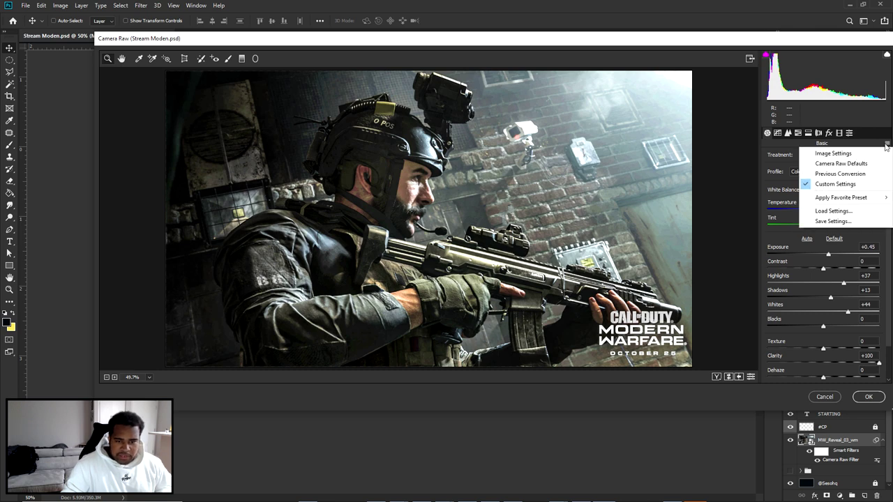
{"action": "left_click", "coordinate": [831, 164]}
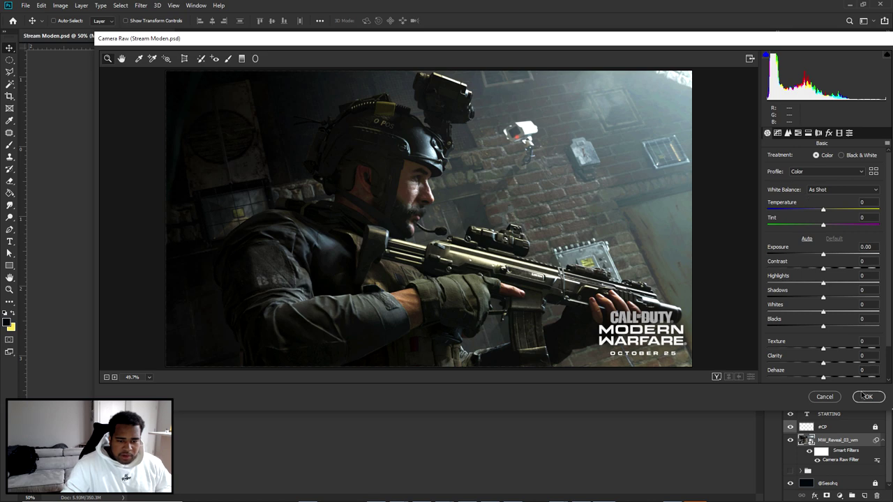
{"action": "left_click", "coordinate": [866, 396]}
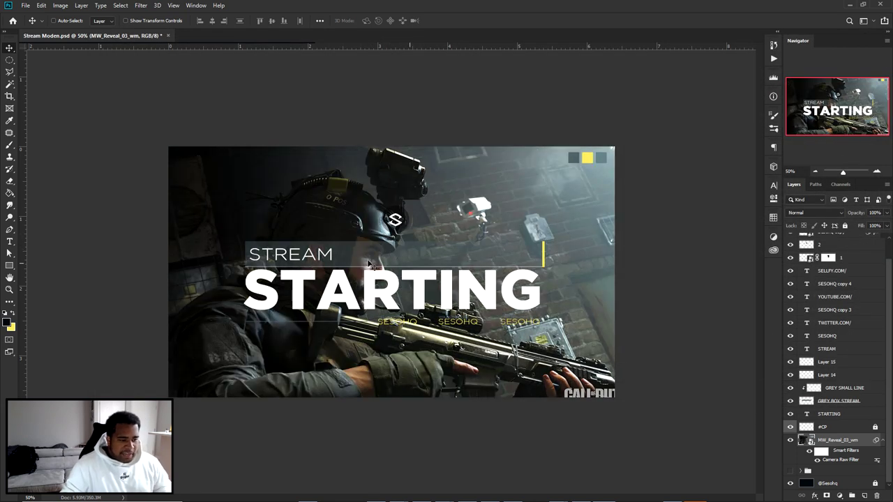
Add a Gradient Map from near-black #050708 to dark blue-grey #22343a with an adjusted midpoint
{"action": "left_click", "coordinate": [841, 495]}
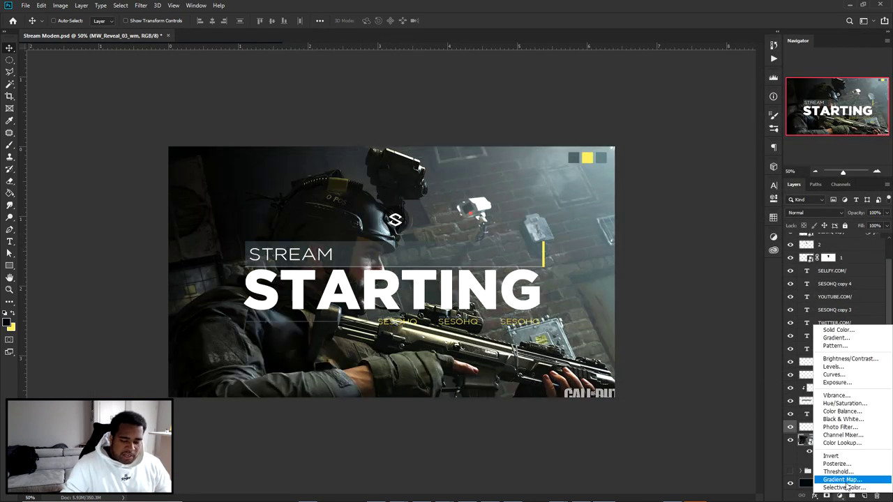
{"action": "left_click", "coordinate": [830, 480]}
{"action": "left_click", "coordinate": [674, 218]}
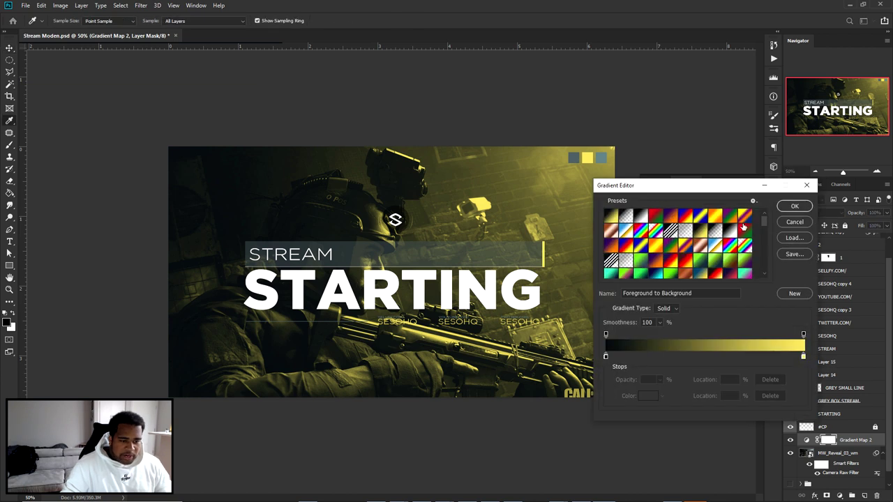
{"action": "left_click_drag", "start_coordinate": [765, 221], "coordinate": [766, 277]}
{"action": "left_click", "coordinate": [730, 241]}
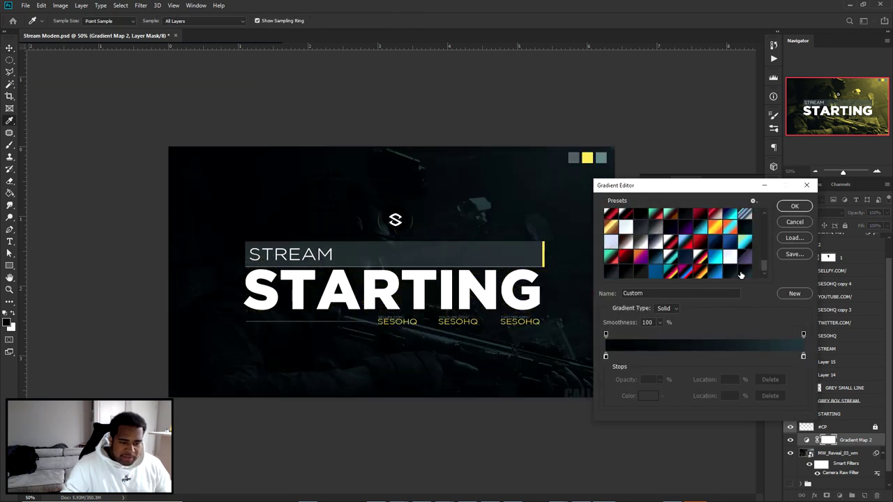
{"action": "double_click", "coordinate": [606, 357]}
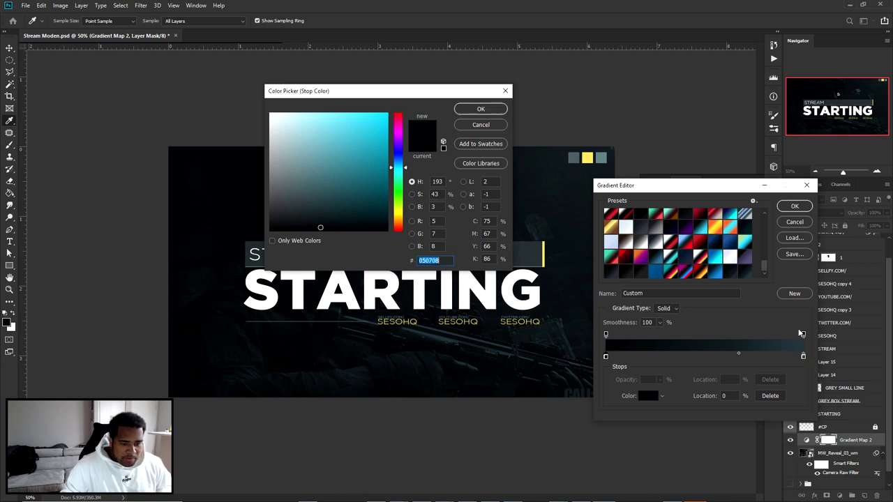
{"action": "key", "text": "Return"}
{"action": "double_click", "coordinate": [804, 357]}
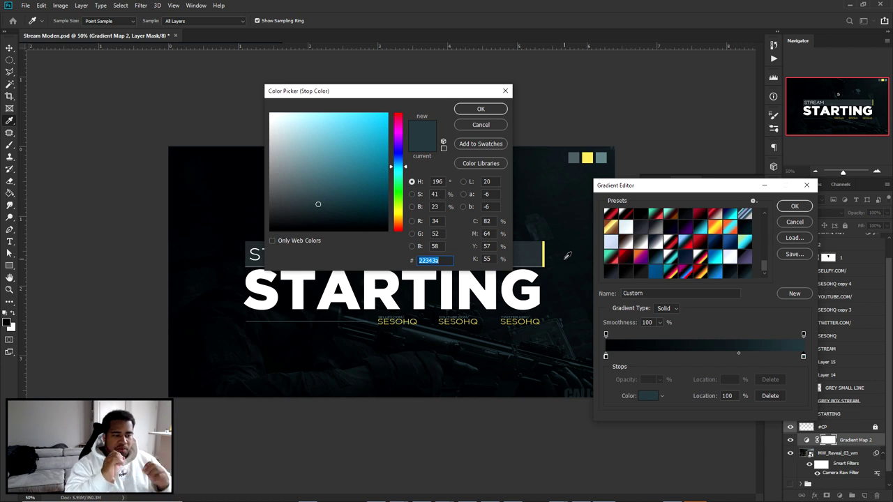
{"action": "left_click", "coordinate": [481, 108]}
{"action": "mouse_move", "coordinate": [739, 353]}
{"action": "left_mouse_down"}
{"action": "mouse_move", "coordinate": [705, 350]}
{"action": "mouse_move", "coordinate": [726, 352]}
{"action": "left_mouse_up"}
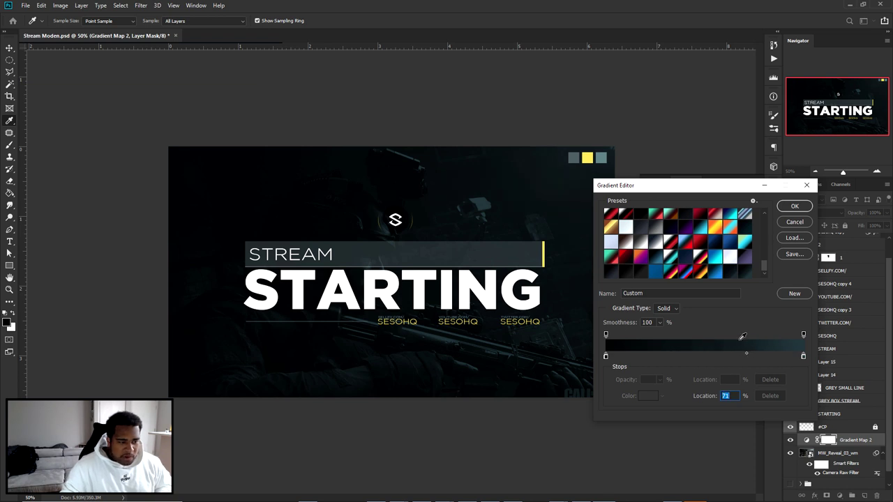
{"action": "left_click", "coordinate": [797, 207]}
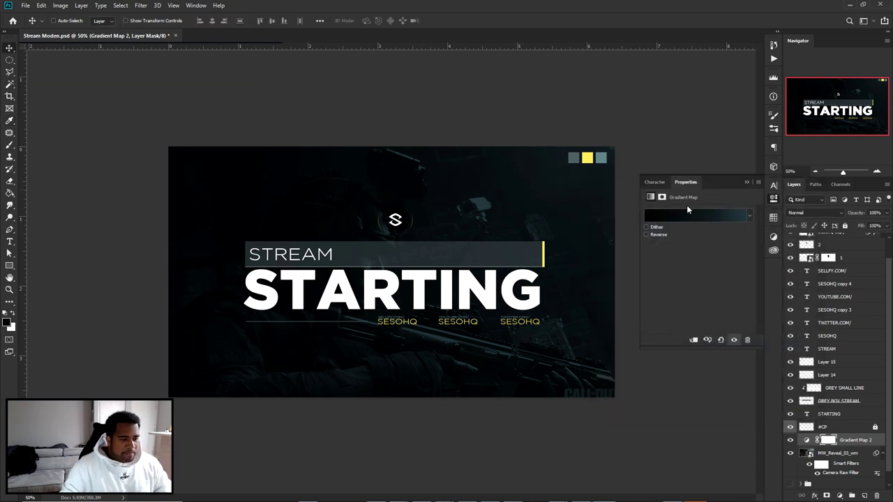
{"action": "left_click", "coordinate": [773, 196]}
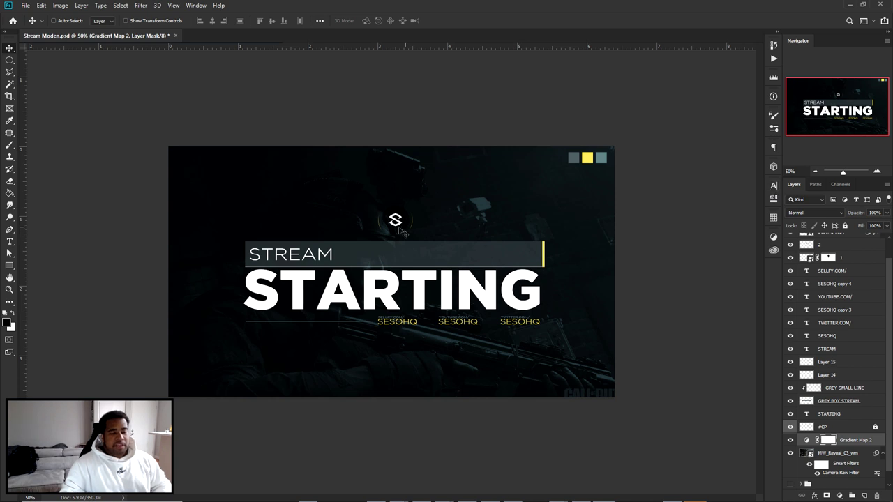
{"action": "key", "text": "ctrl+plus"}
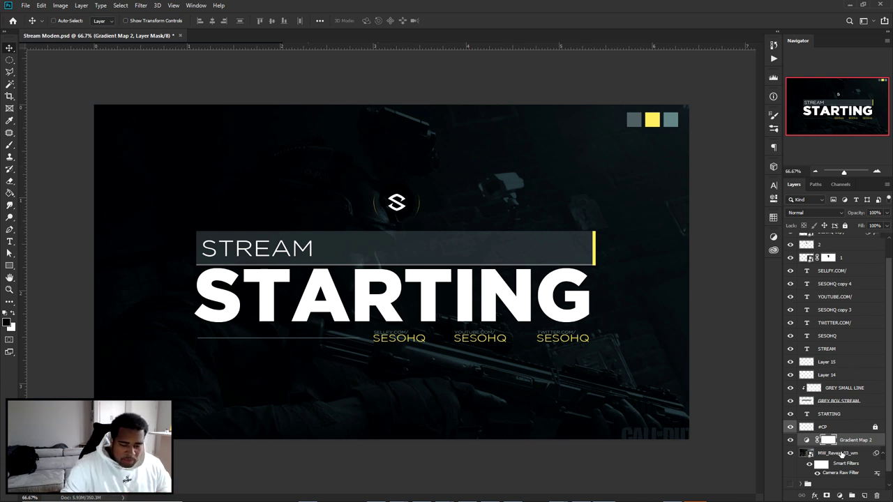
{"action": "left_click", "coordinate": [807, 455]}
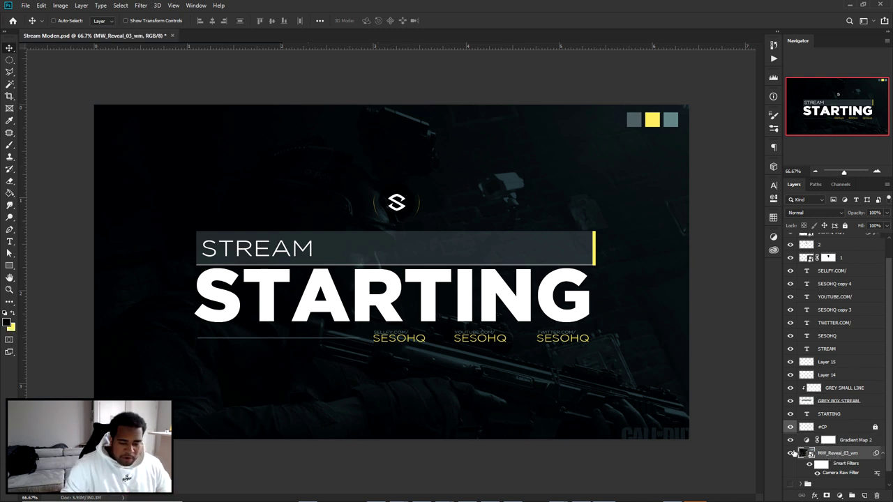
Open a new Camera Raw Filter on the MW_Reveal_03_wm background photo
{"action": "left_click", "coordinate": [790, 453]}
{"action": "left_click", "coordinate": [791, 453]}
{"action": "right_click", "coordinate": [842, 455]}
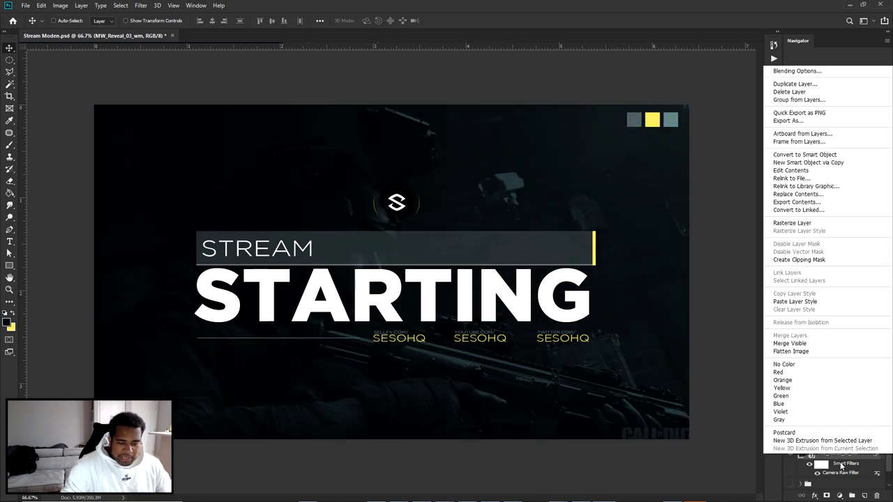
{"action": "left_click", "coordinate": [841, 471]}
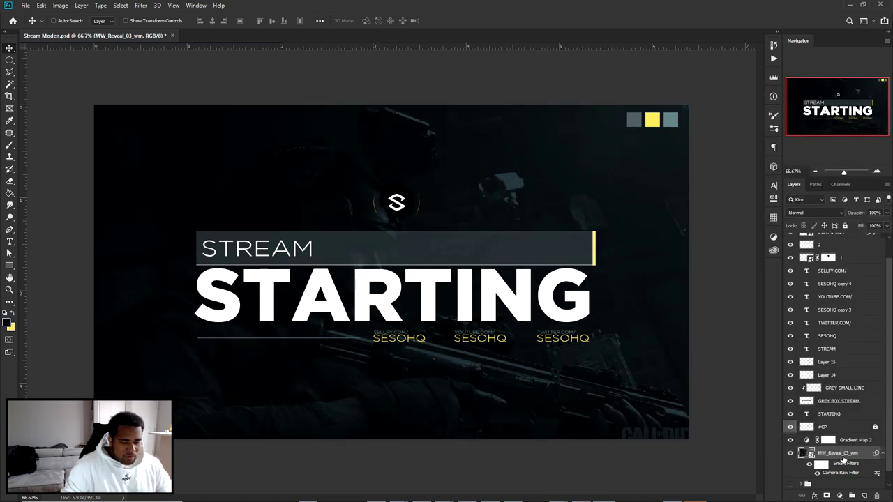
{"action": "left_click", "coordinate": [140, 5]}
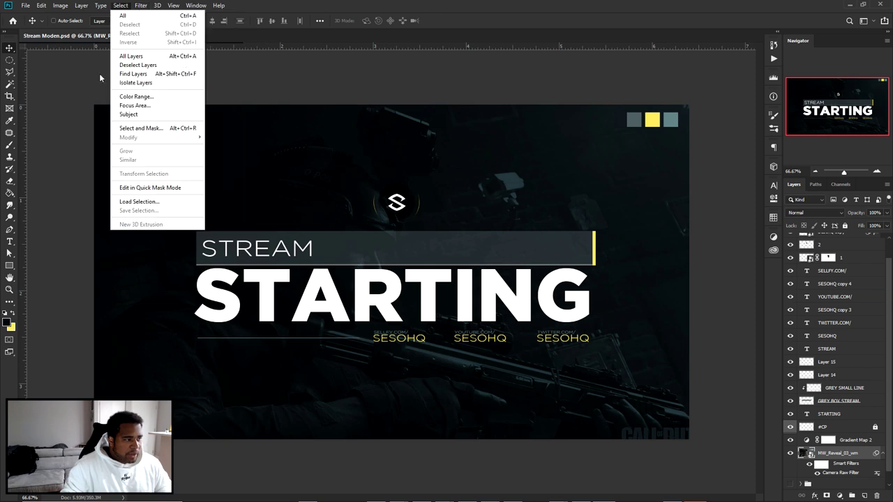
{"action": "left_click", "coordinate": [165, 61]}
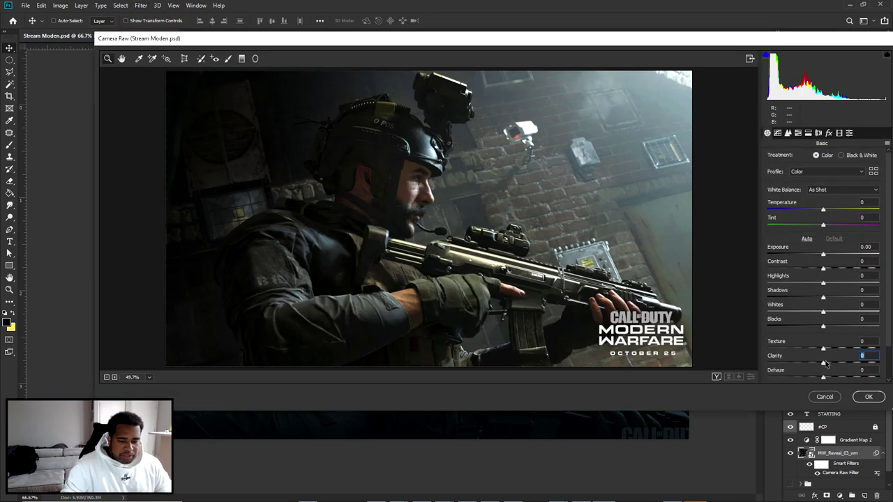
Set Clarity +100, Exposure +0.30, Highlights +50, Shadows +10, Whites 15 and apply
{"action": "left_click_drag", "start_coordinate": [824, 363], "coordinate": [879, 363]}
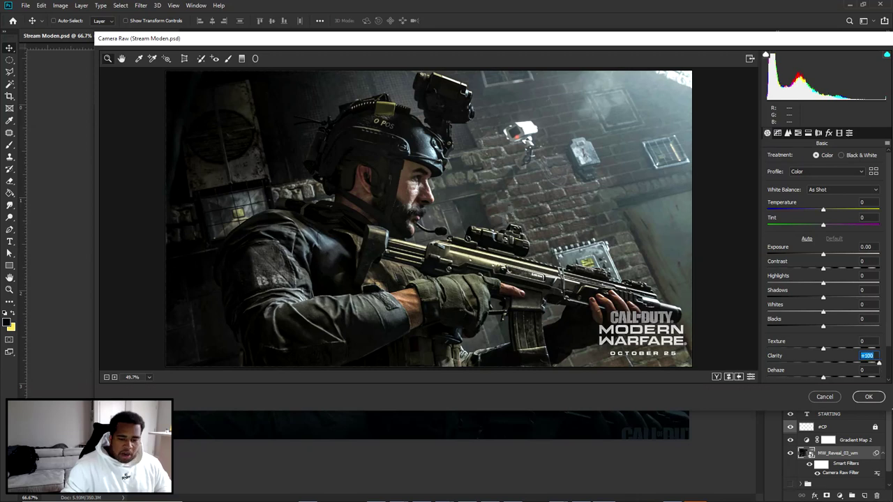
{"action": "scroll", "coordinate": [840, 332], "scroll_direction": "down", "scroll_amount": 1}
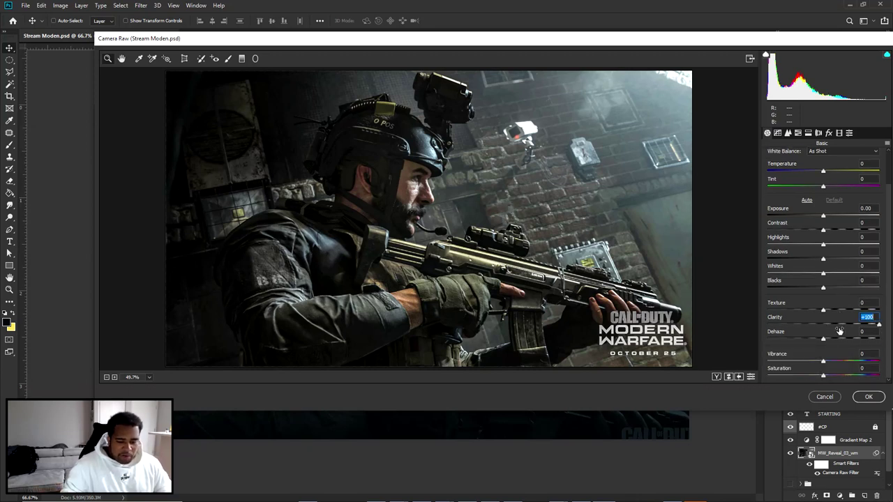
{"action": "scroll", "coordinate": [868, 298], "scroll_direction": "up", "scroll_amount": 1}
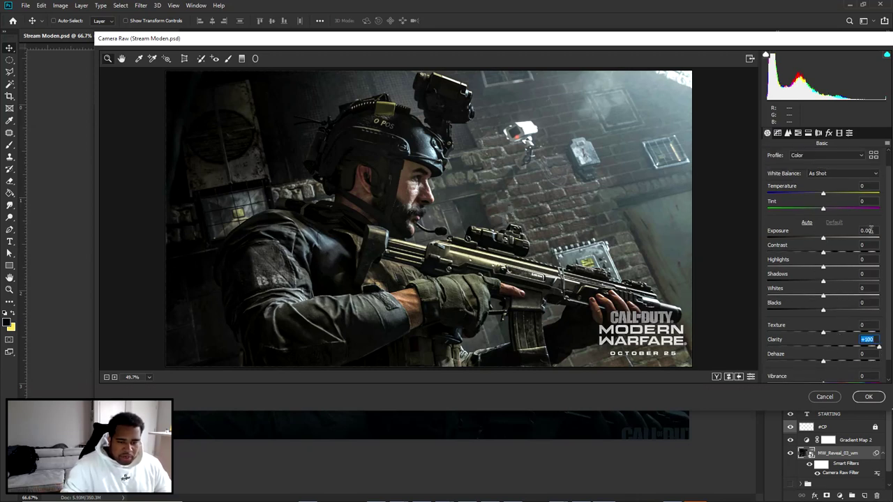
{"action": "left_click_drag", "start_coordinate": [824, 242], "coordinate": [827, 240]}
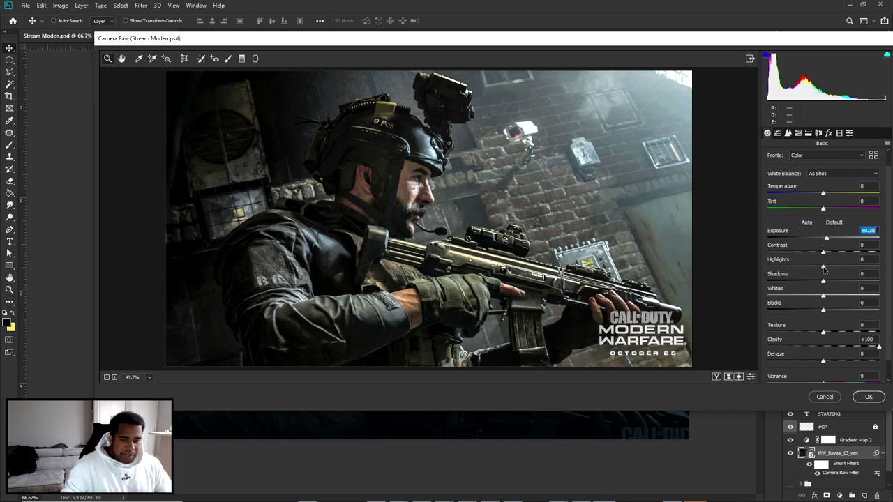
{"action": "left_click_drag", "start_coordinate": [823, 268], "coordinate": [857, 268]}
{"action": "type", "text": "50"}
{"action": "left_click_drag", "start_coordinate": [826, 282], "coordinate": [830, 282]}
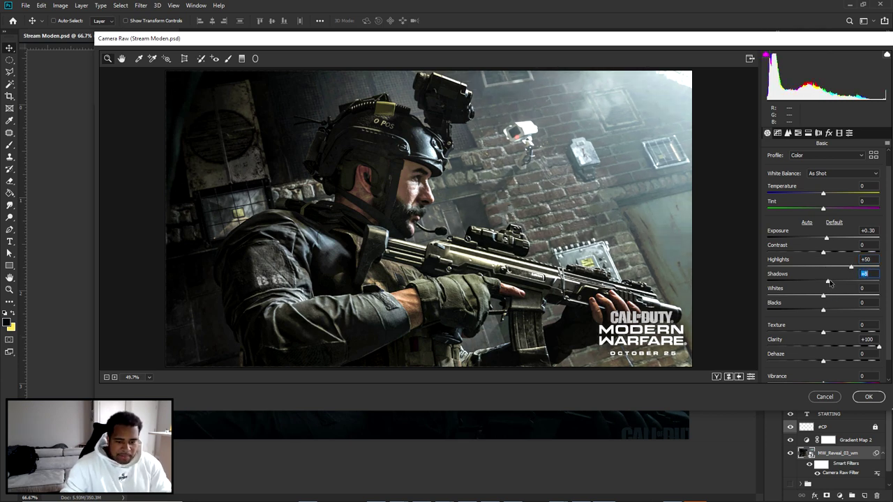
{"action": "type", "text": "10"}
{"action": "key", "text": "Tab"}
{"action": "type", "text": "14"}
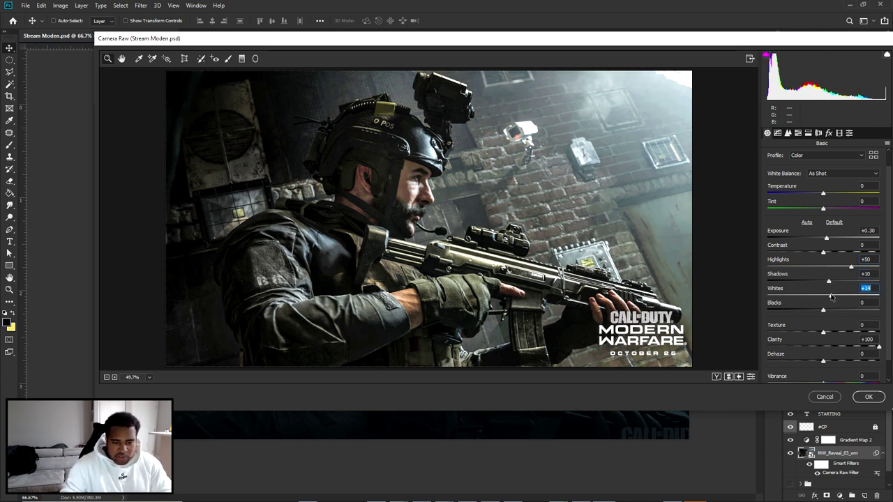
{"action": "type", "text": "15"}
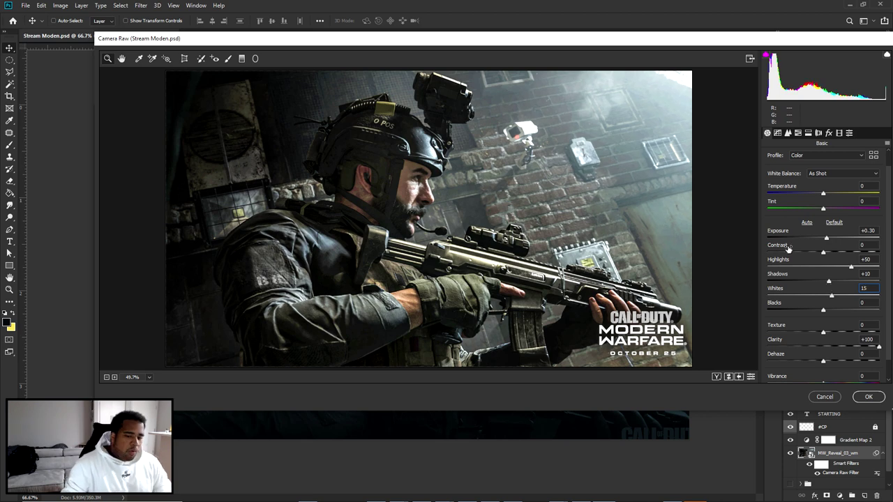
{"action": "left_click", "coordinate": [869, 397]}
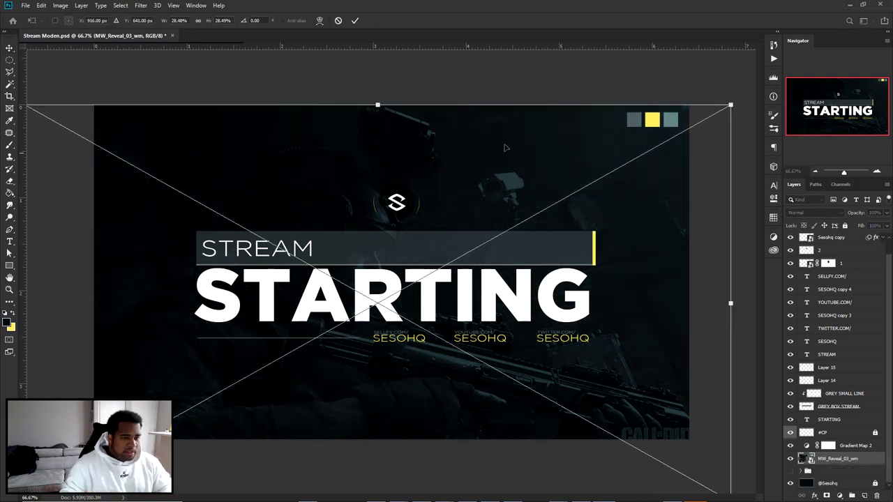
Commit the pending transform and duplicate Gradient Map 2 as a Gradient Map 2 copy
{"action": "key", "text": "Return"}
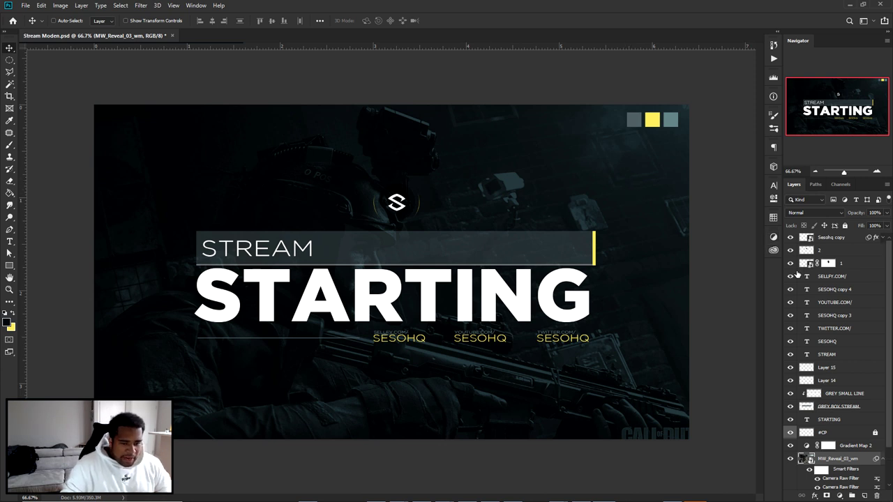
{"action": "left_click", "coordinate": [791, 239]}
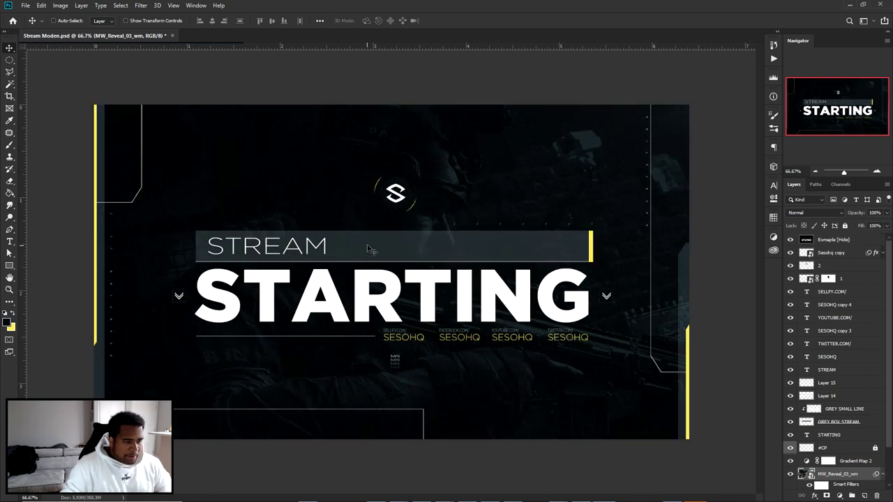
{"action": "left_click", "coordinate": [791, 240]}
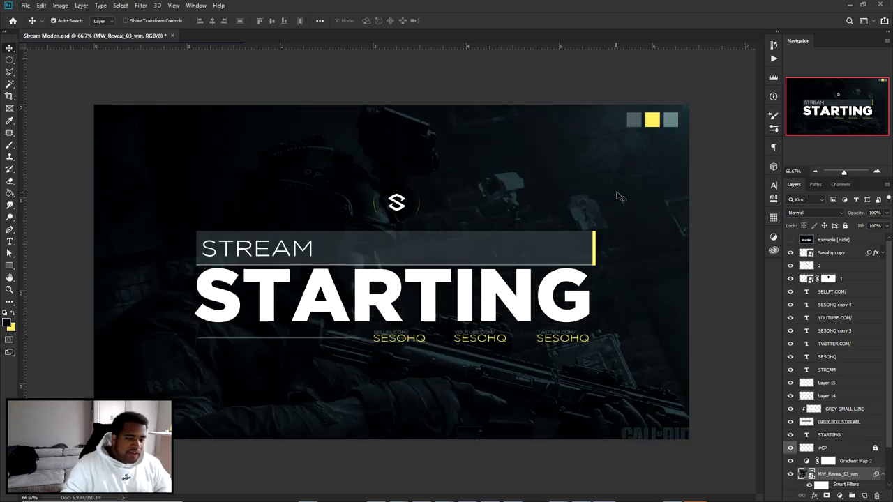
{"action": "scroll", "coordinate": [810, 346], "scroll_direction": "down", "scroll_amount": 3}
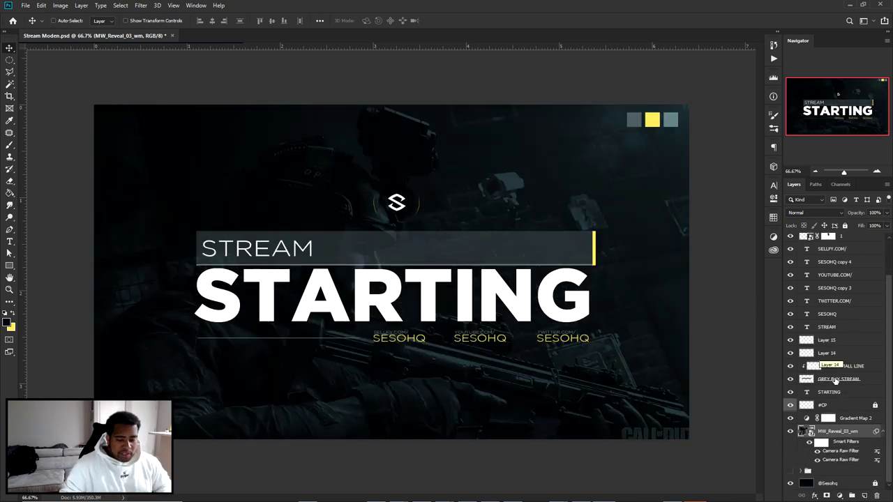
{"action": "left_click", "coordinate": [791, 432]}
{"action": "left_click", "coordinate": [791, 432]}
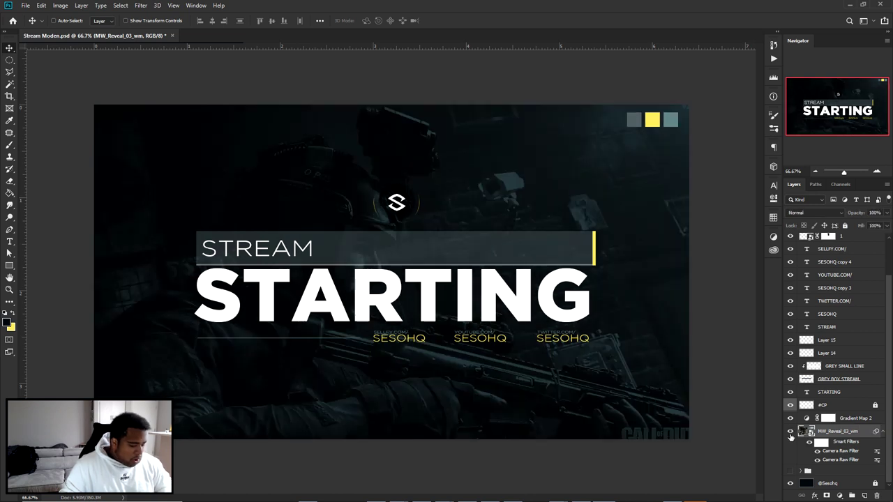
{"action": "left_click", "coordinate": [862, 419]}
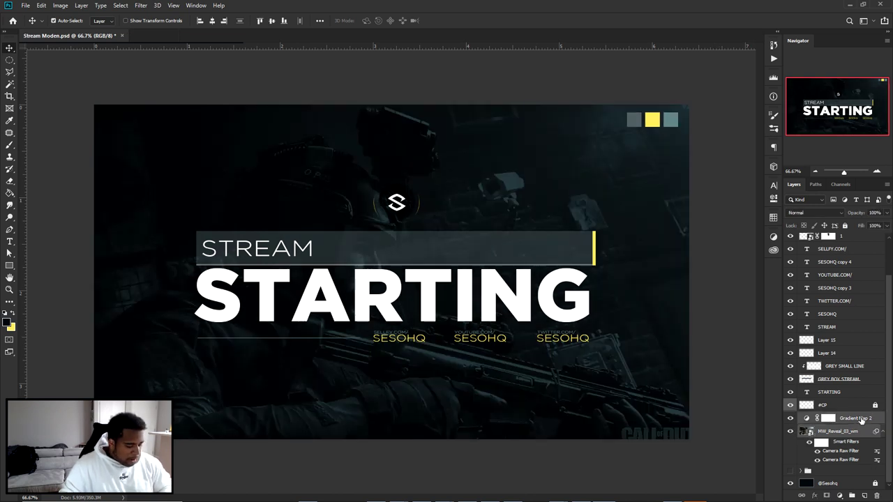
{"action": "key", "text": "ctrl+j"}
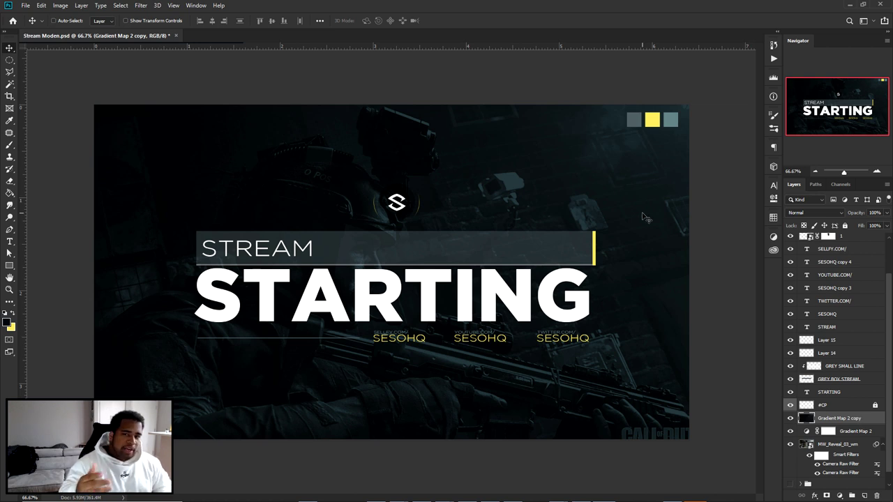
Apply Add Noise at amount 3 (Gaussian, Monochromatic) to the background and inspect the grain
{"action": "left_click", "coordinate": [141, 6]}
{"action": "mouse_move", "coordinate": [148, 138]}
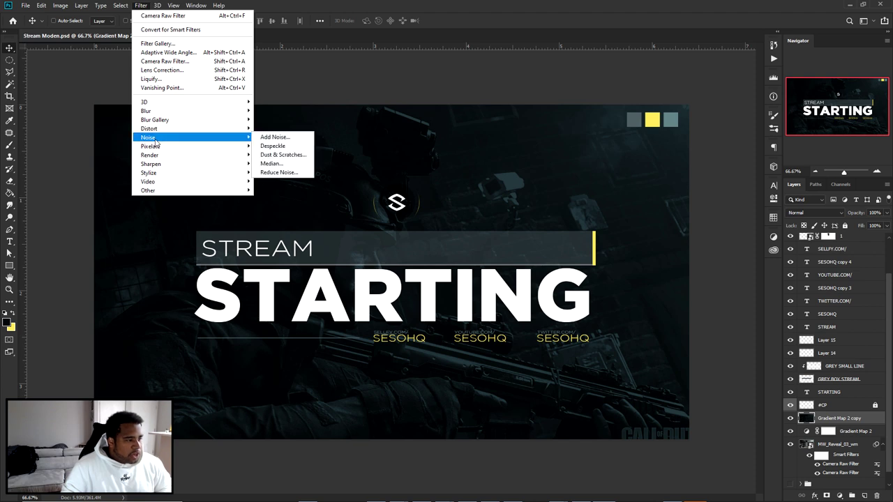
{"action": "left_click", "coordinate": [275, 136]}
{"action": "type", "text": "3"}
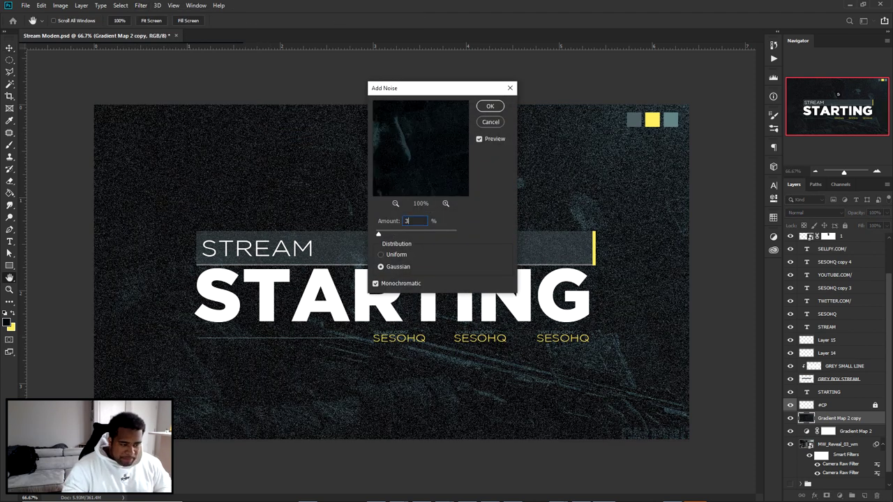
{"action": "left_click", "coordinate": [490, 107]}
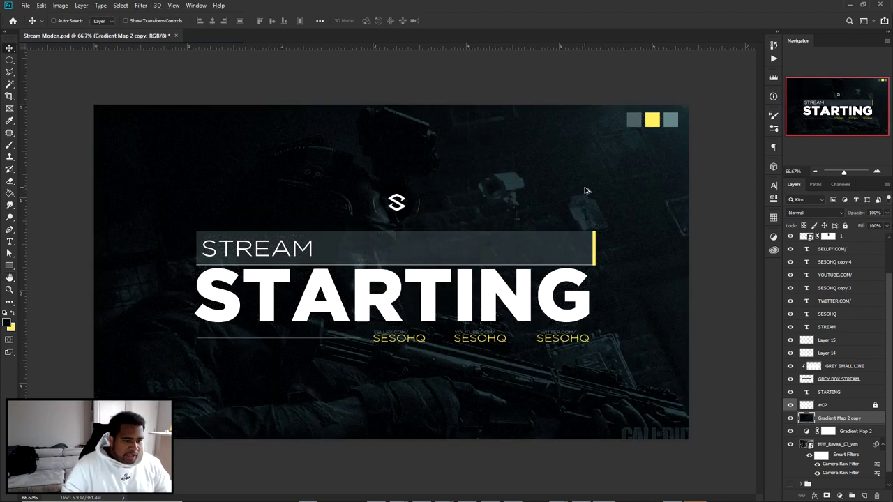
{"action": "scroll", "coordinate": [586, 191], "scroll_direction": "up", "scroll_amount": 3}
{"action": "scroll", "coordinate": [612, 191], "scroll_direction": "down", "scroll_amount": 1}
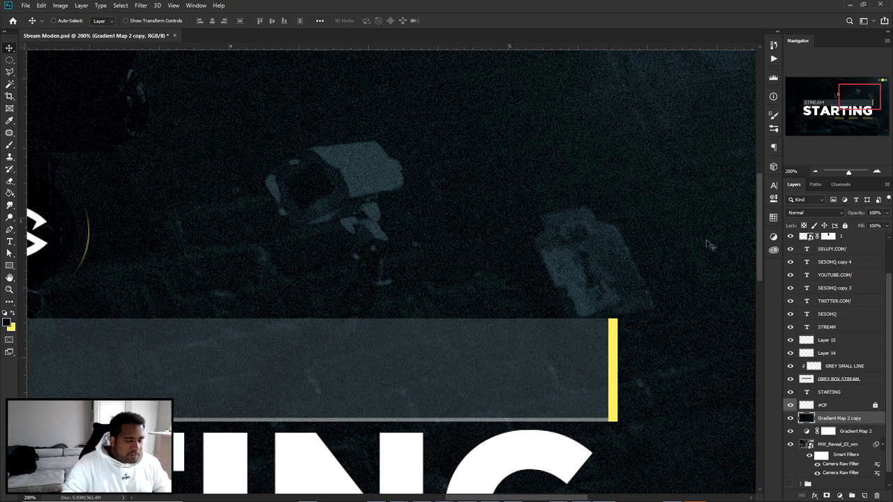
{"action": "left_click", "coordinate": [791, 418]}
{"action": "left_click", "coordinate": [791, 418]}
{"action": "left_click", "coordinate": [791, 418]}
{"action": "left_click", "coordinate": [790, 418]}
{"action": "key", "text": "ctrl+0"}
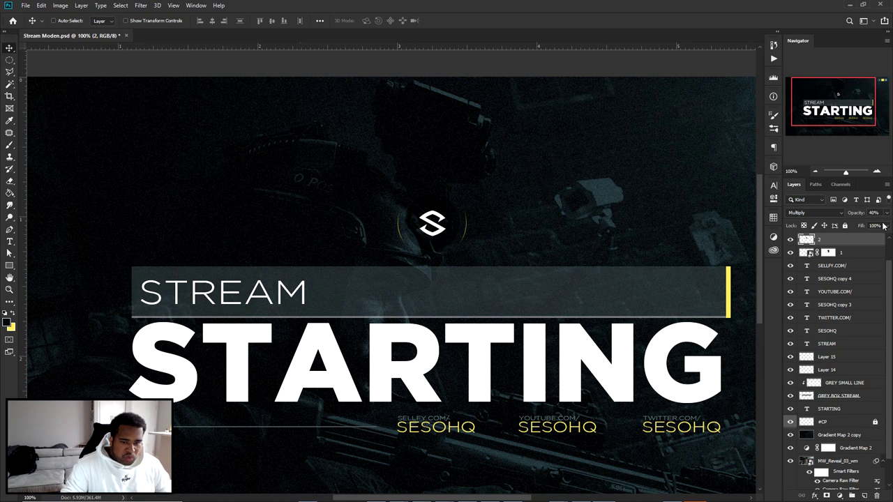
{"action": "type", "text": "100"}
{"action": "key", "text": "Return"}
{"action": "type", "text": "70"}
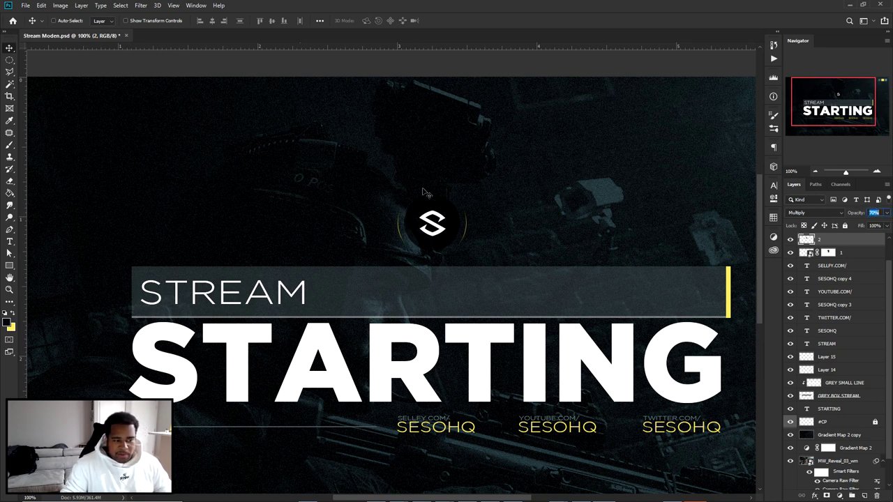
{"action": "type", "text": "40"}
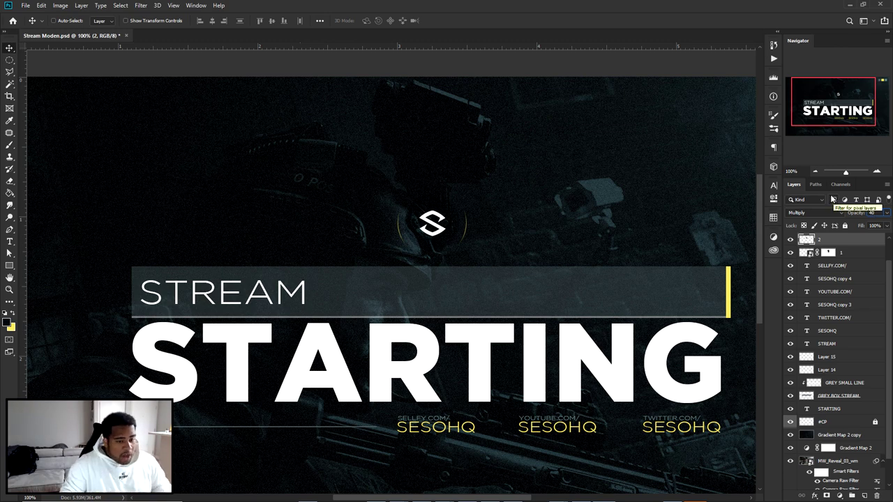
{"action": "key", "text": "ctrl+minus"}
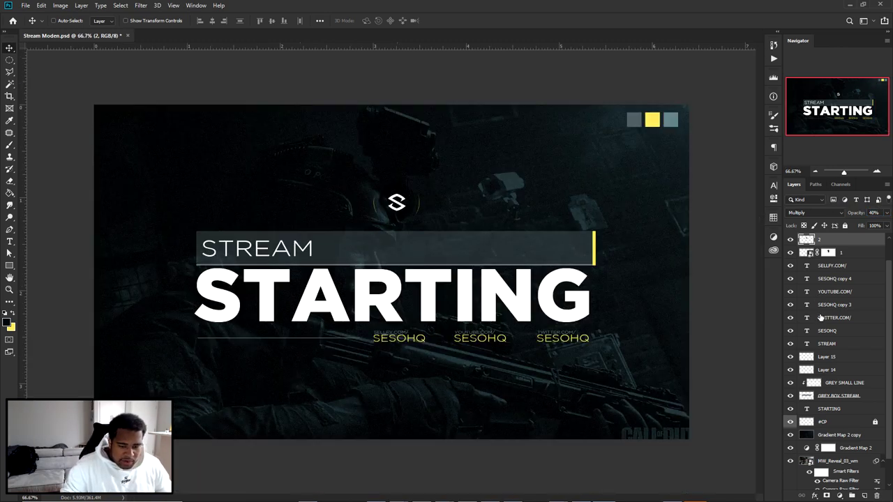
{"action": "scroll", "coordinate": [820, 318], "scroll_direction": "down", "scroll_amount": 1}
{"action": "scroll", "coordinate": [820, 321], "scroll_direction": "up", "scroll_amount": 2}
{"action": "left_click", "coordinate": [803, 241]}
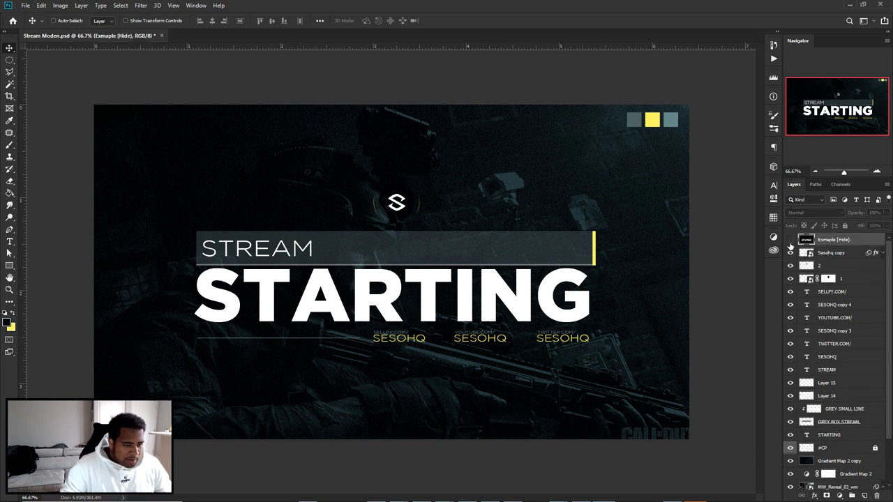
{"action": "left_click", "coordinate": [791, 239]}
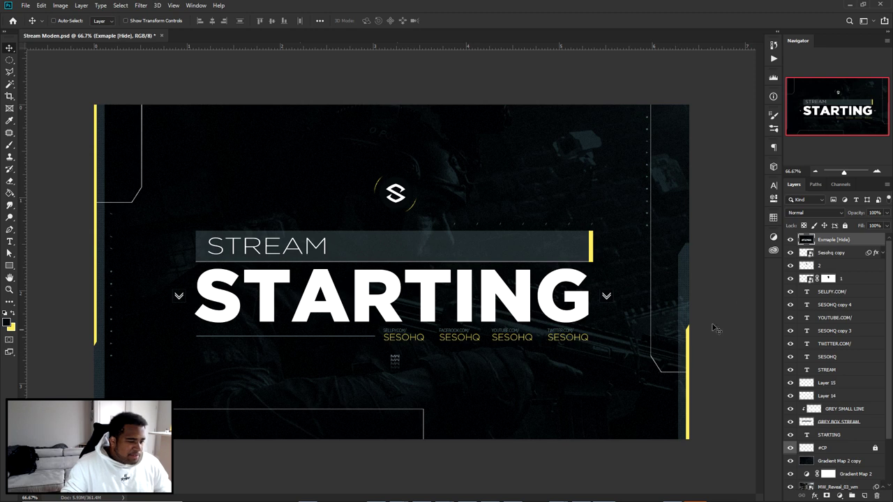
{"action": "left_click", "coordinate": [791, 240]}
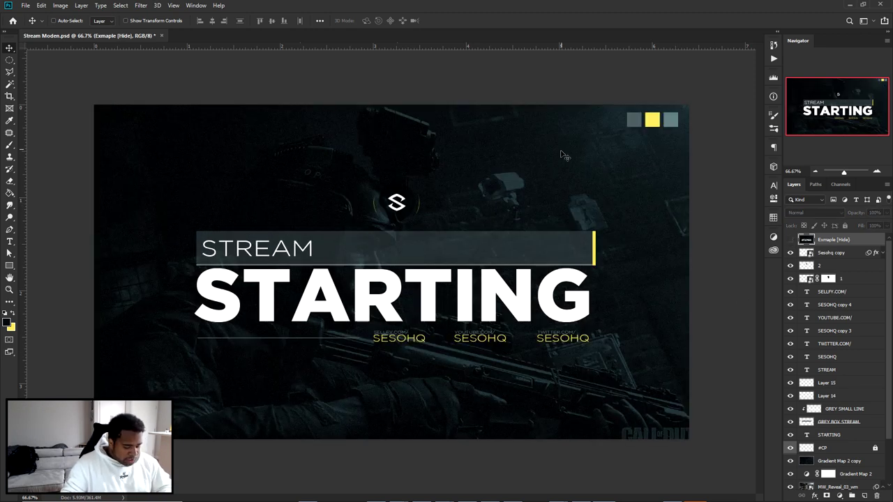
Add a new empty layer and bring the overlay's top-right area into view
{"action": "key", "text": "p"}
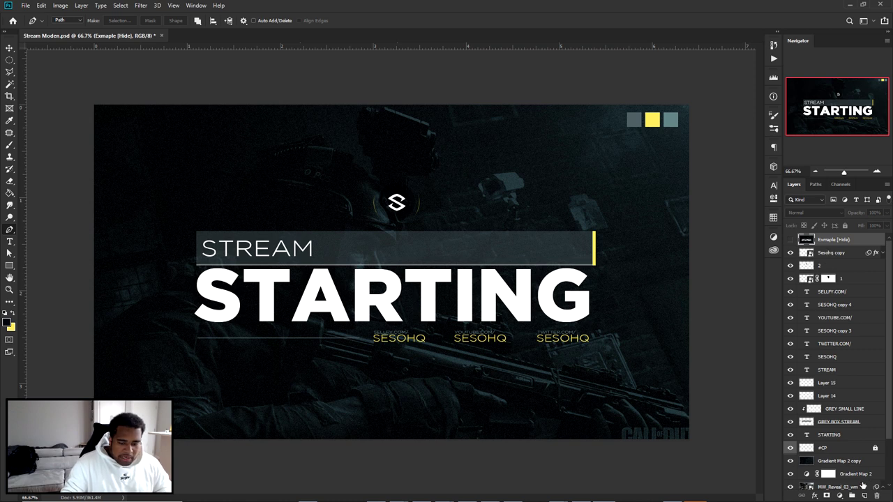
{"action": "left_click", "coordinate": [864, 495]}
{"action": "scroll", "coordinate": [555, 152], "scroll_direction": "up", "scroll_amount": 1}
{"action": "left_click_drag", "start_coordinate": [556, 166], "coordinate": [491, 175]}
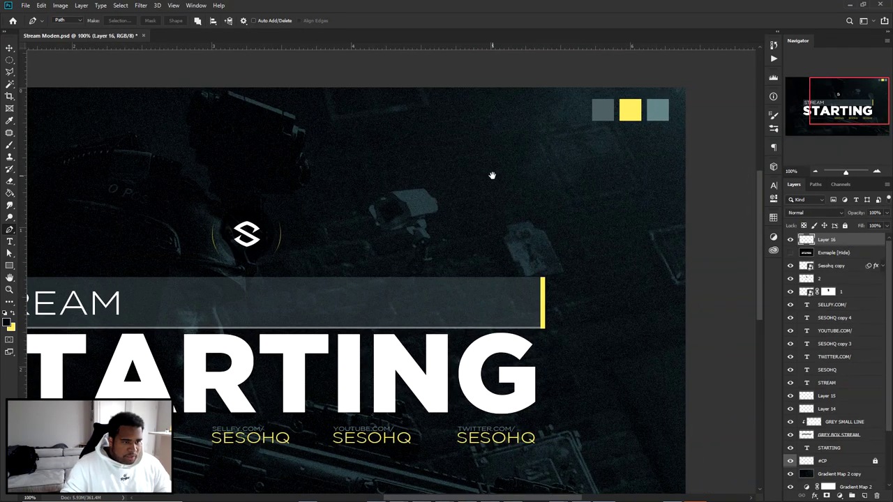
Start a pen path along the top edge left of the colour squares, undoing stray diagonals
{"action": "left_click", "coordinate": [566, 123]}
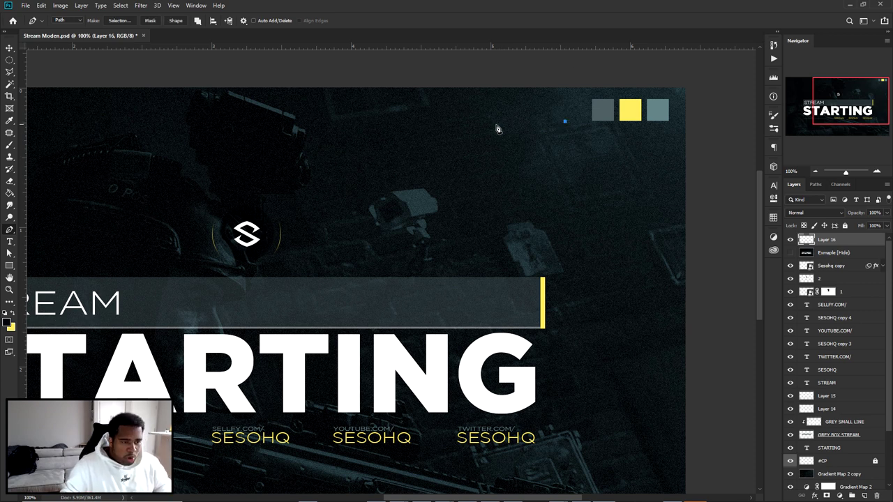
{"action": "left_click", "coordinate": [429, 119]}
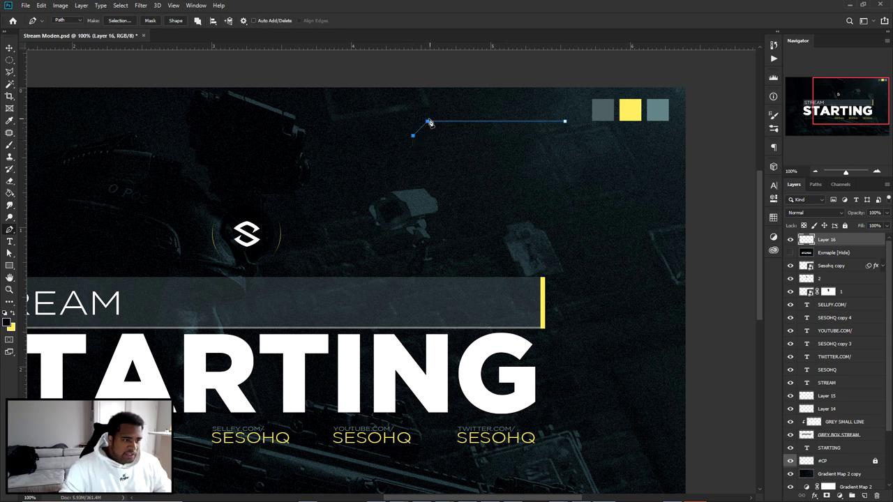
{"action": "left_click", "coordinate": [427, 122], "text": "alt"}
{"action": "left_click", "coordinate": [444, 134]}
{"action": "left_click", "coordinate": [376, 152]}
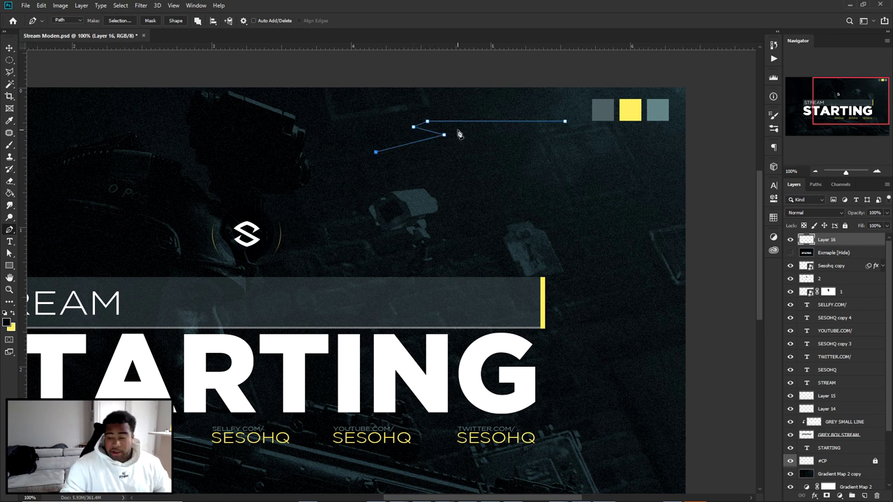
{"action": "key", "text": "ctrl+z"}
{"action": "key", "text": "ctrl+z"}
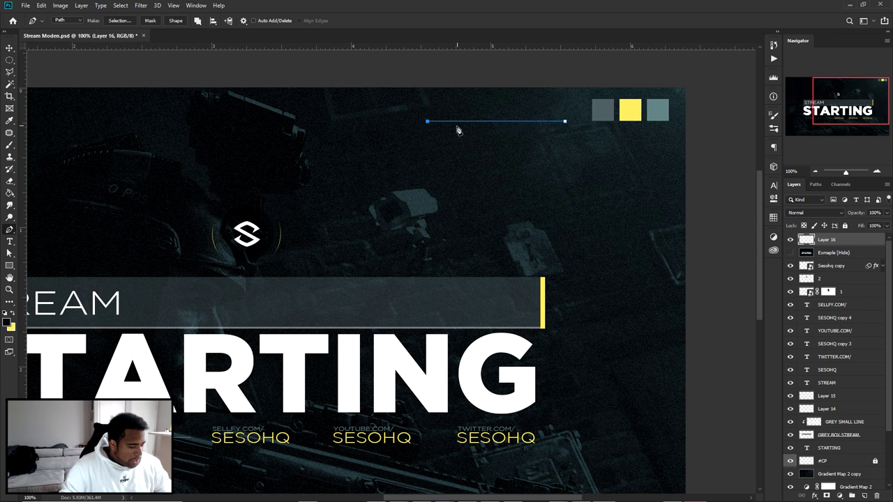
Trace a stepped zigzag path down over STARTING, then delete it to start over
{"action": "left_click", "coordinate": [421, 158]}
{"action": "left_click", "coordinate": [394, 158]}
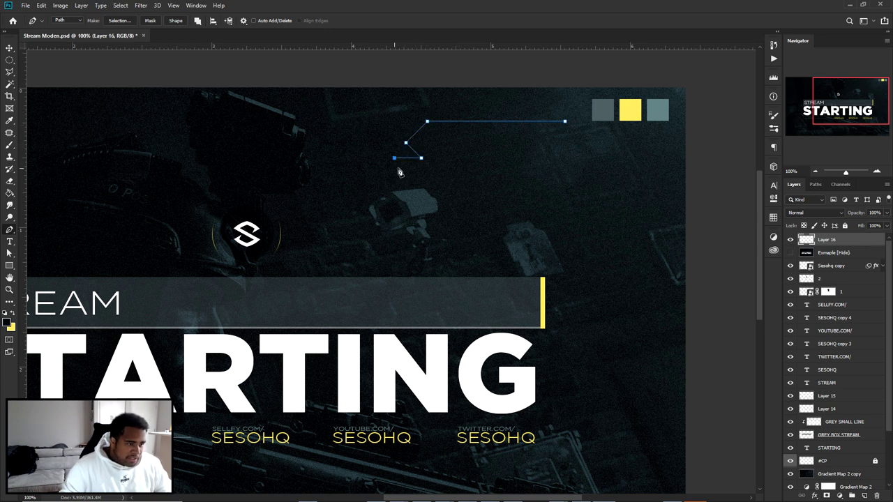
{"action": "left_click", "coordinate": [395, 185]}
{"action": "left_click", "coordinate": [364, 185]}
{"action": "left_click", "coordinate": [351, 198]}
{"action": "left_click", "coordinate": [328, 221]}
{"action": "left_click", "coordinate": [294, 254]}
{"action": "left_click", "coordinate": [356, 254]}
{"action": "left_click", "coordinate": [380, 279]}
{"action": "left_click", "coordinate": [340, 279]}
{"action": "left_click", "coordinate": [314, 340]}
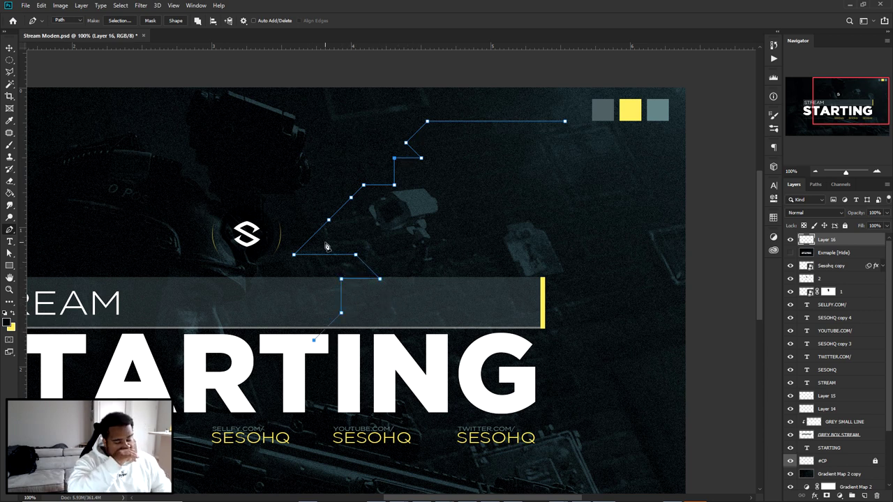
{"action": "right_click", "coordinate": [507, 176]}
{"action": "left_click", "coordinate": [538, 190]}
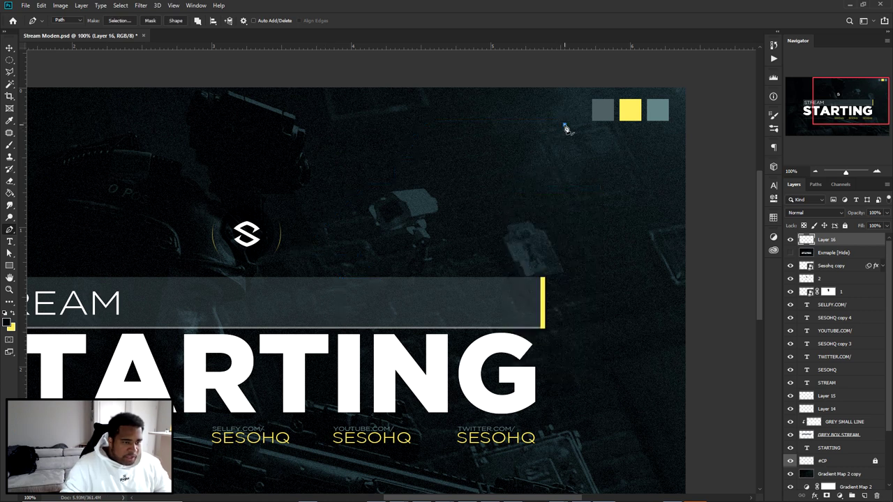
Draw a tall path with an angled top-left corner down past STARTING and close it
{"action": "left_click", "coordinate": [455, 126]}
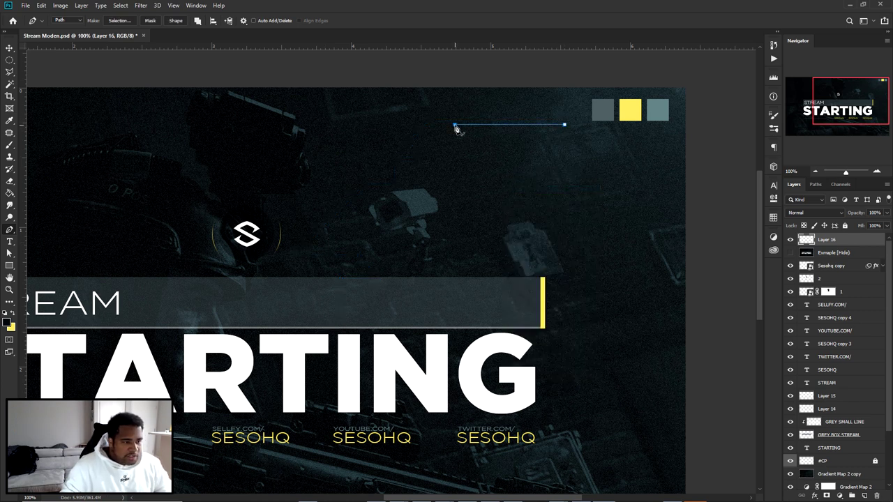
{"action": "left_click", "coordinate": [437, 142]}
{"action": "left_click", "coordinate": [439, 393]}
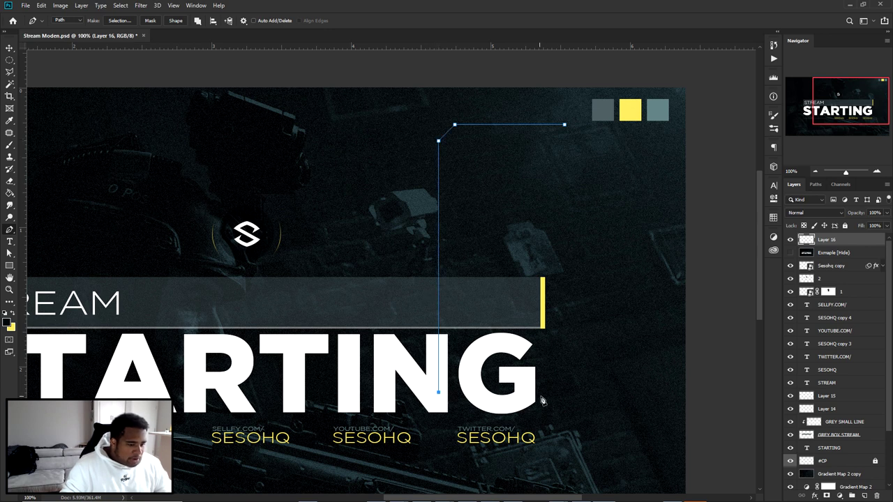
{"action": "left_click", "coordinate": [576, 393]}
{"action": "key", "text": "ctrl+z"}
{"action": "left_click", "coordinate": [564, 392]}
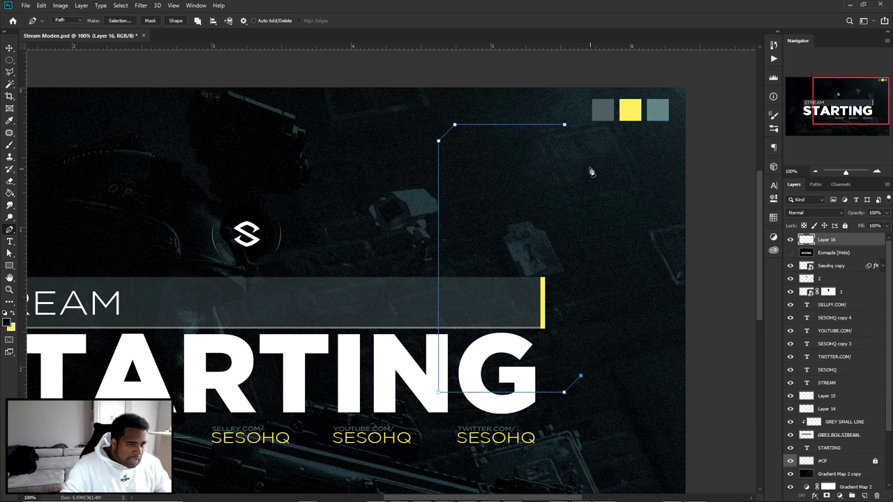
{"action": "left_click", "coordinate": [580, 124]}
{"action": "scroll", "coordinate": [583, 113], "scroll_direction": "up", "scroll_amount": 3}
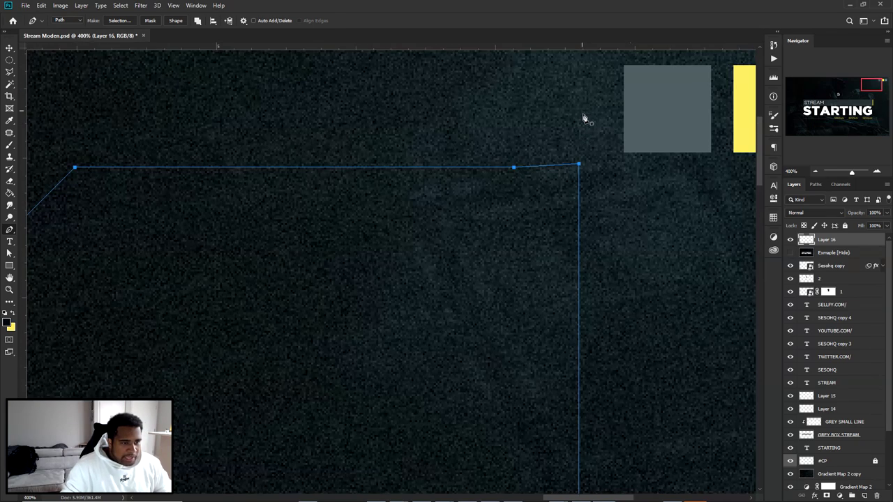
{"action": "key", "text": "Return"}
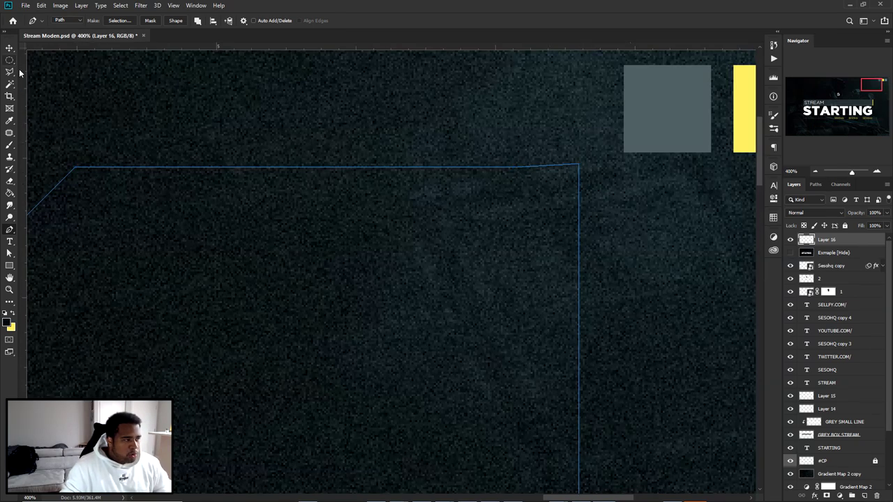
{"action": "left_click_drag", "start_coordinate": [551, 130], "coordinate": [633, 208]}
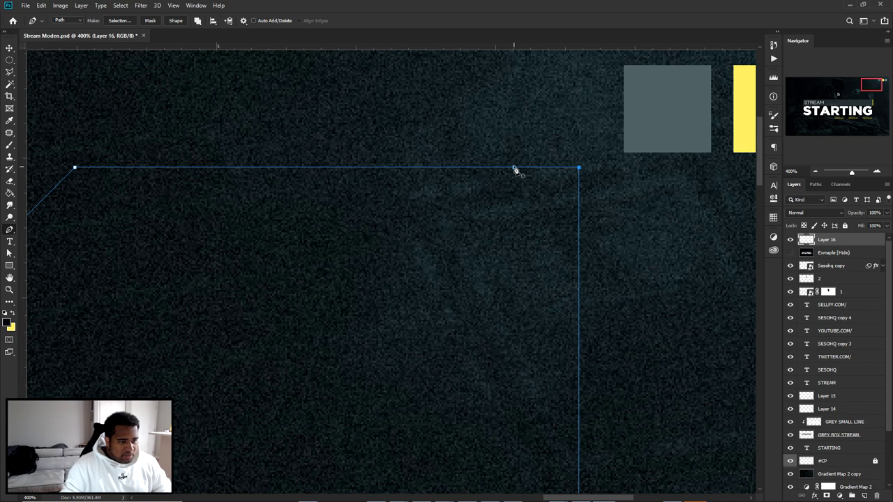
Zoom out to the full overlay and stretch the panel's bottom toward the canvas edge
{"action": "key", "text": "ctrl+0"}
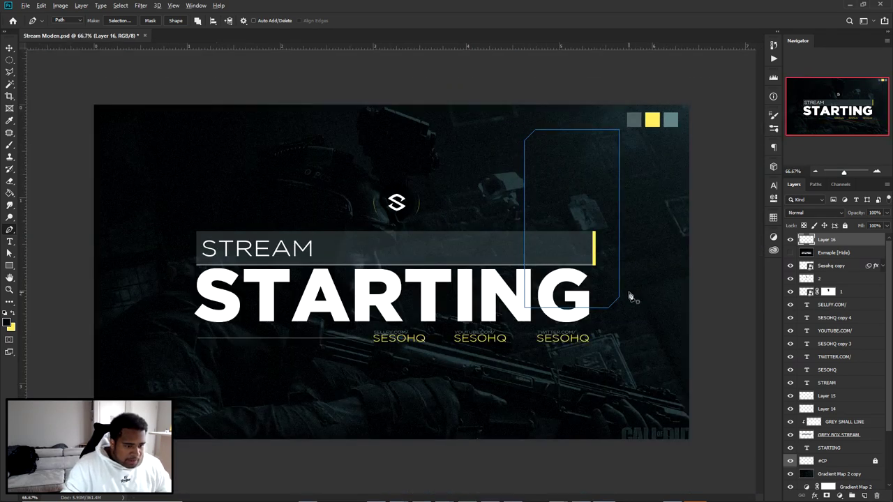
{"action": "key", "text": "ctrl+1"}
{"action": "key", "text": "ctrl+minus"}
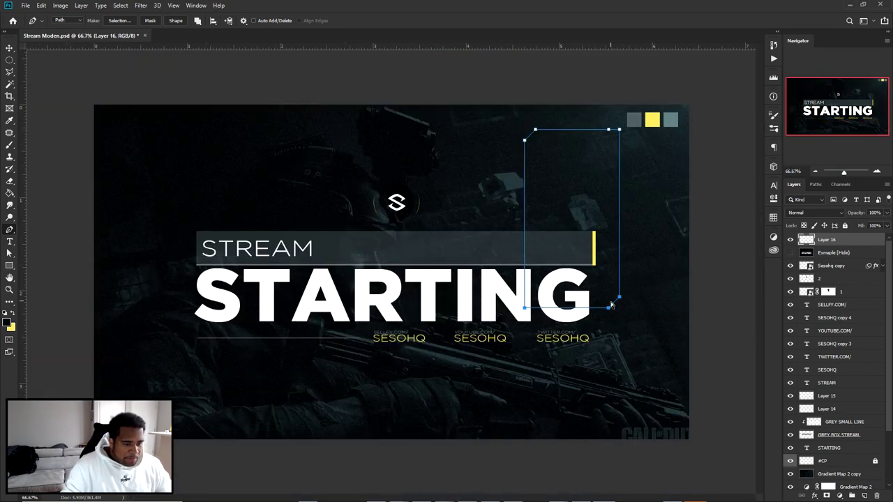
{"action": "left_click_drag", "start_coordinate": [611, 312], "coordinate": [609, 403]}
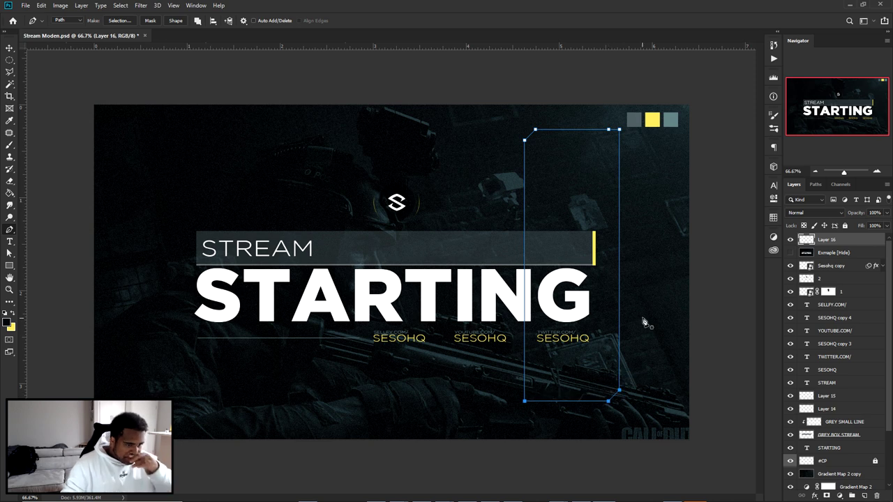
Fill the panel path with a dark grey-teal colour and delete the path
{"action": "right_click", "coordinate": [641, 166]}
{"action": "left_click", "coordinate": [663, 219]}
{"action": "left_click", "coordinate": [627, 177]}
{"action": "left_click", "coordinate": [637, 189]}
{"action": "left_click", "coordinate": [397, 188]}
{"action": "left_click", "coordinate": [479, 108]}
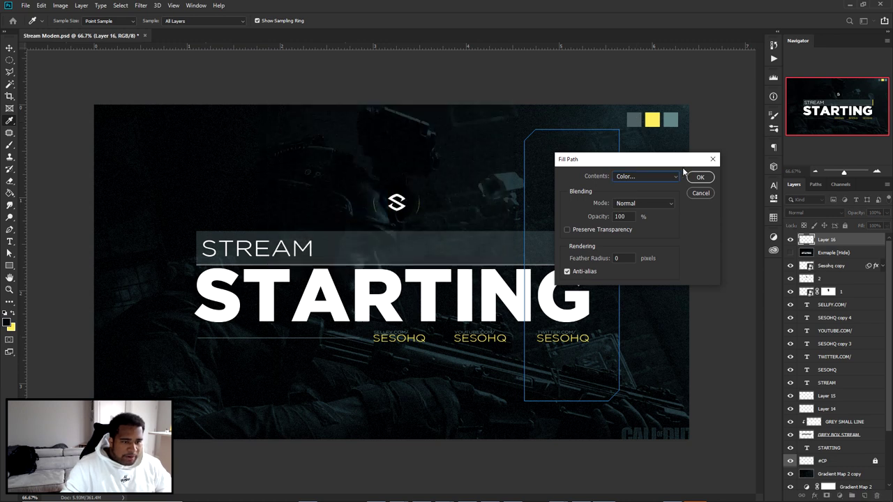
{"action": "left_click", "coordinate": [700, 177]}
{"action": "right_click", "coordinate": [634, 164]}
{"action": "left_click", "coordinate": [638, 175]}
Move the grey panel to the right edge and place a copy along the left edge
{"action": "key", "text": "v"}
{"action": "mouse_move", "coordinate": [556, 180]}
{"action": "left_mouse_down"}
{"action": "mouse_move", "coordinate": [684, 223]}
{"action": "mouse_move", "coordinate": [697, 239]}
{"action": "left_mouse_up"}
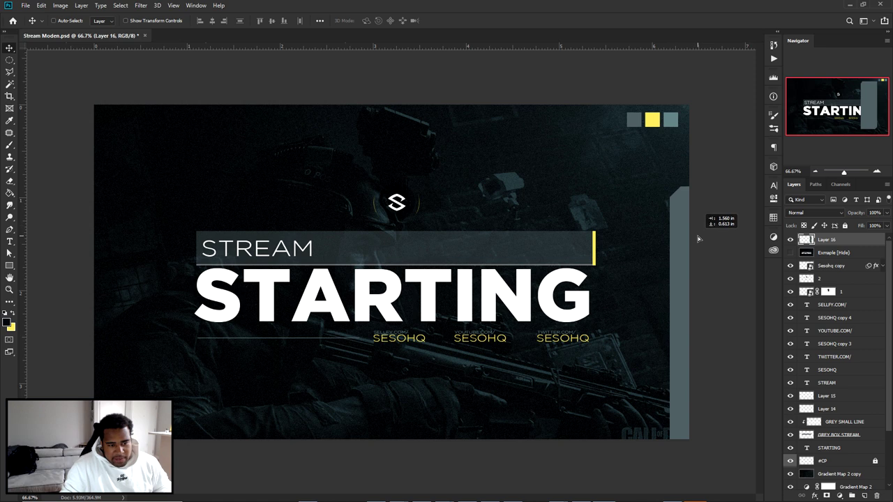
{"action": "mouse_move", "coordinate": [698, 239]}
{"action": "left_mouse_down"}
{"action": "mouse_move", "coordinate": [690, 324]}
{"action": "mouse_move", "coordinate": [240, 231]}
{"action": "mouse_move", "coordinate": [240, 241]}
{"action": "left_mouse_up"}
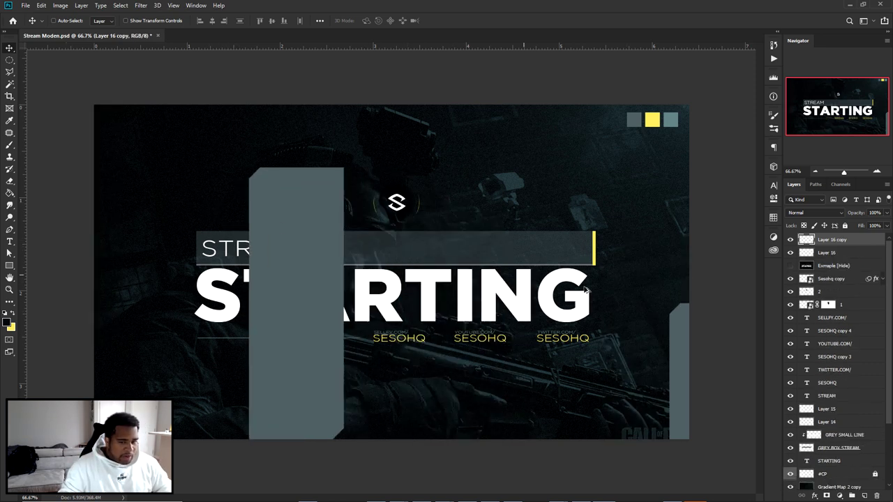
{"action": "left_click_drag", "start_coordinate": [674, 352], "coordinate": [148, 326]}
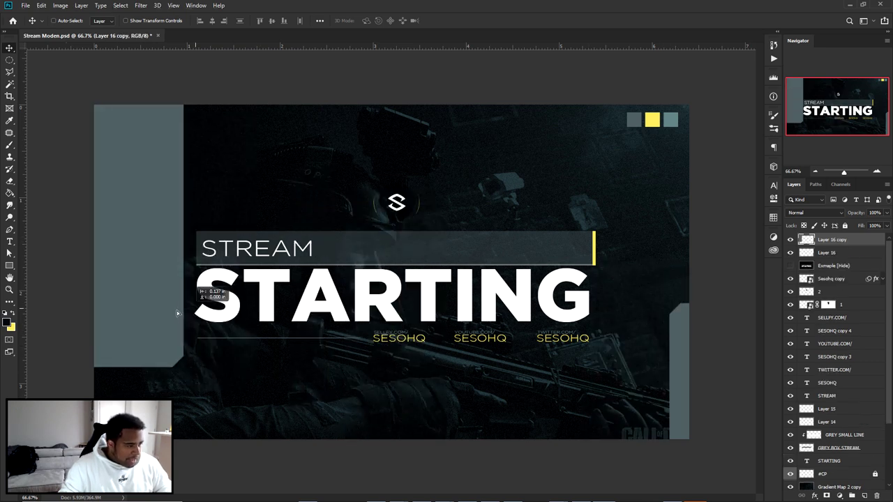
{"action": "left_click_drag", "start_coordinate": [147, 326], "coordinate": [102, 310]}
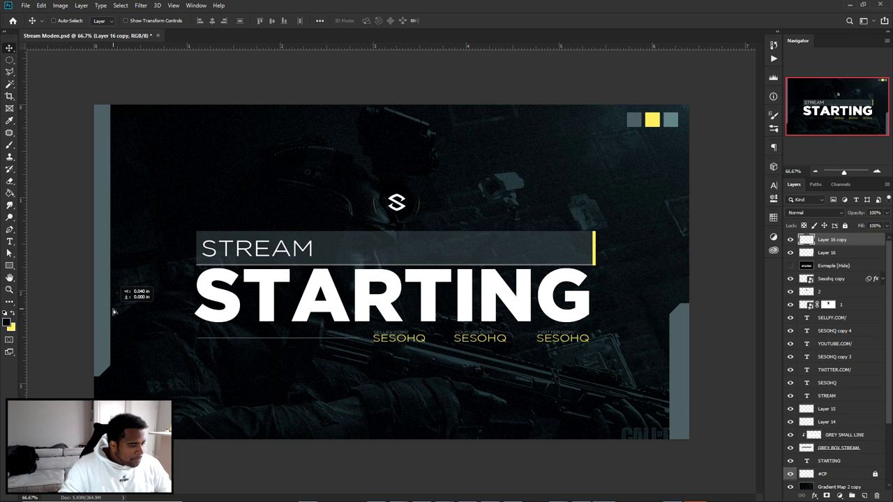
Zoom out, hide Example (Hide), and move it to the top of the layer stack
{"action": "key", "text": "ctrl+minus"}
{"action": "key", "text": "ctrl+minus"}
{"action": "left_click", "coordinate": [813, 252]}
{"action": "left_click", "coordinate": [791, 266]}
{"action": "left_click_drag", "start_coordinate": [834, 266], "coordinate": [834, 239]}
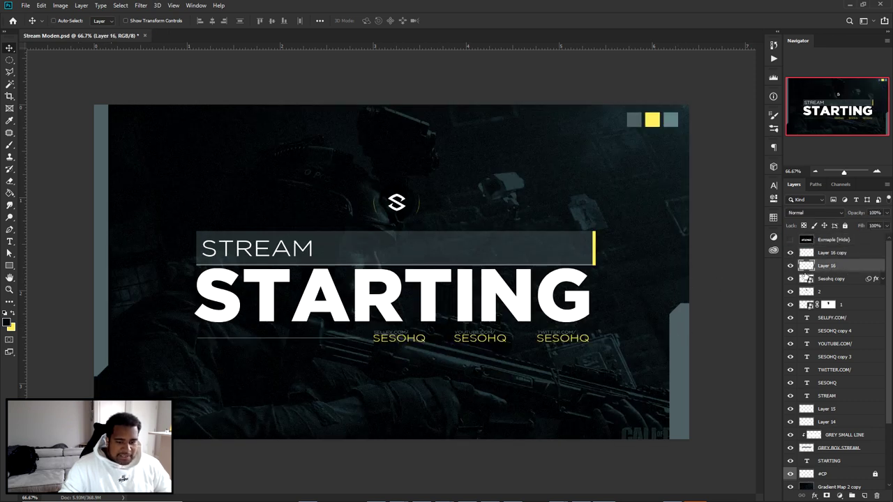
Rename the side bar layers to right h and left h
{"action": "double_click", "coordinate": [830, 266]}
{"action": "type", "text": "right"}
{"action": "key", "text": "Return"}
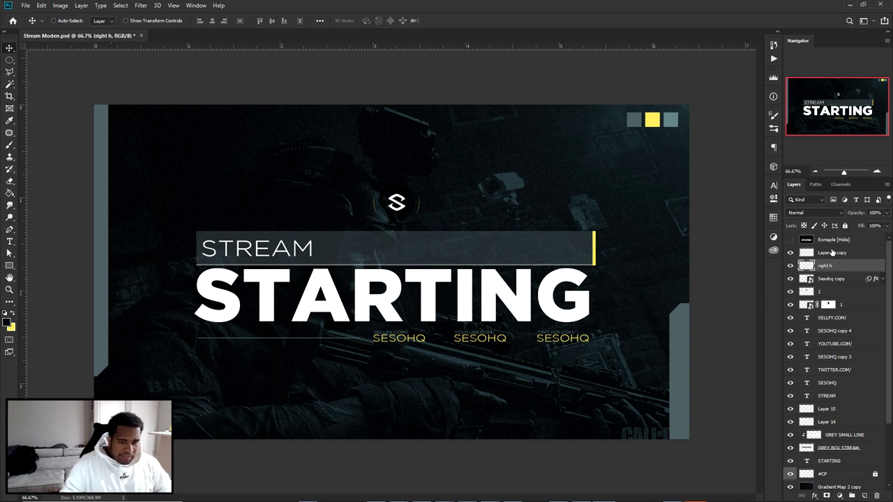
{"action": "double_click", "coordinate": [832, 251]}
{"action": "type", "text": "h"}
{"action": "key", "text": "Return"}
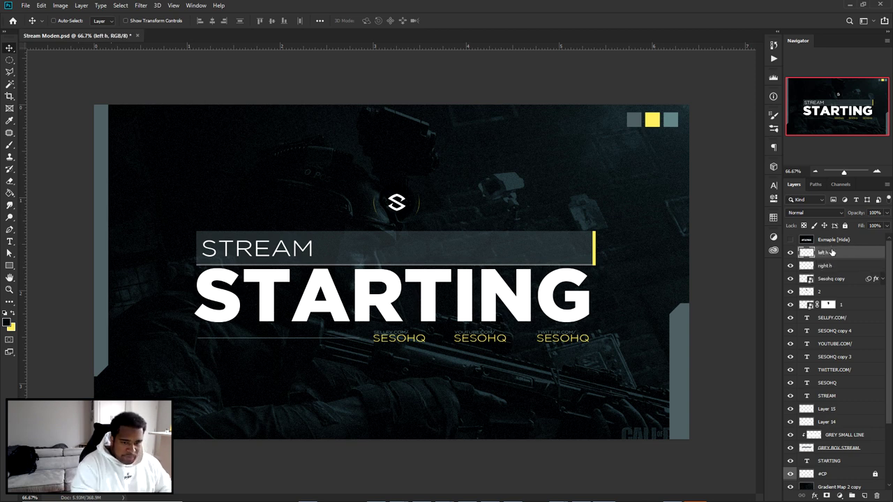
Duplicate the right h bar layer
{"action": "left_click", "coordinate": [830, 266]}
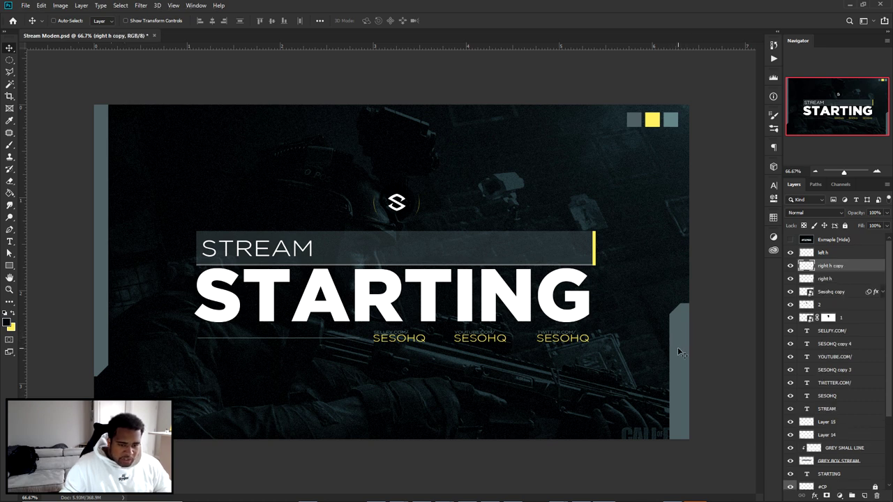
{"action": "left_click", "coordinate": [683, 325], "text": "ctrl"}
{"action": "key", "text": "ctrl+j"}
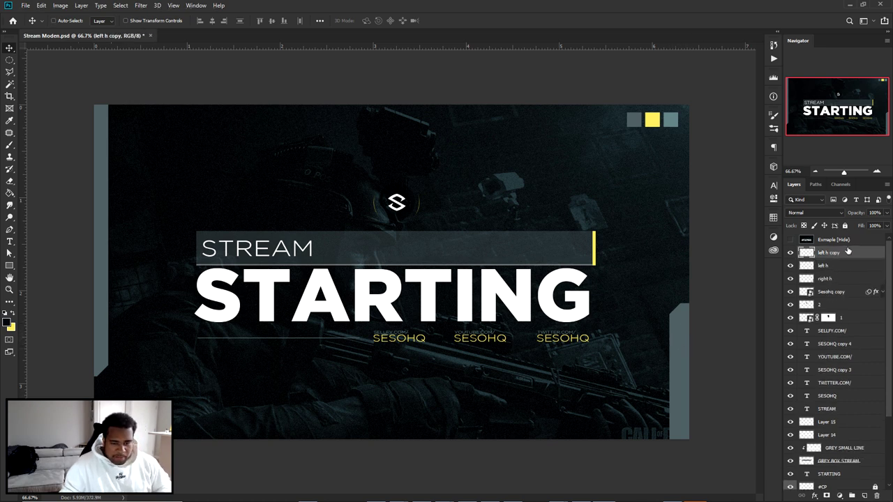
{"action": "key", "text": "ctrl+z"}
{"action": "left_click", "coordinate": [831, 266]}
{"action": "key", "text": "ctrl+j"}
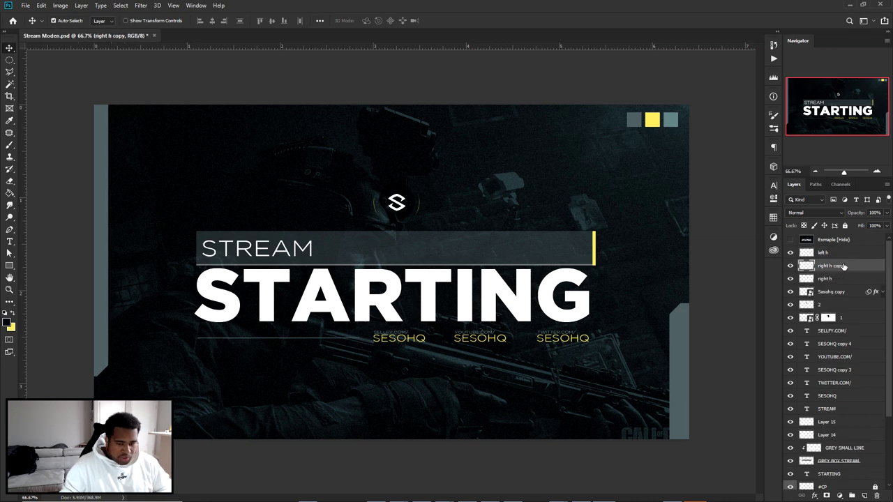
Give the right h copy a yellow (eed555) Color Overlay sampled from the top-right swatch
{"action": "double_click", "coordinate": [857, 266]}
{"action": "left_click", "coordinate": [516, 224]}
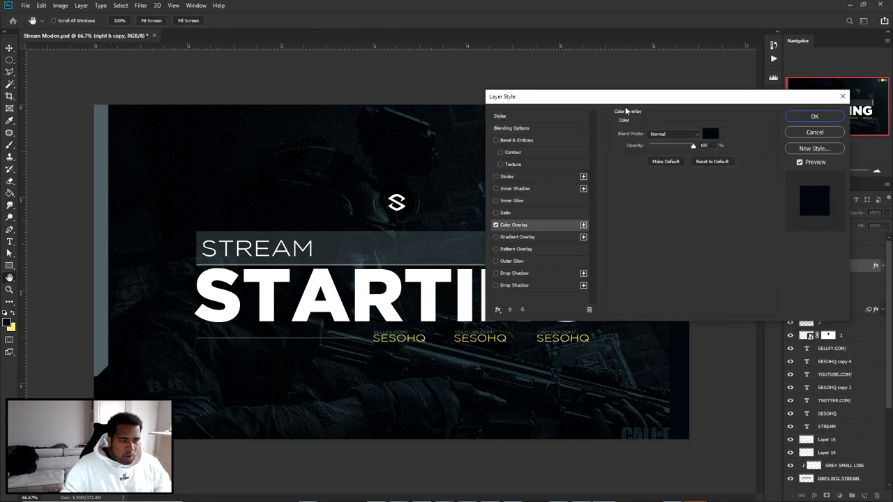
{"action": "left_click_drag", "start_coordinate": [653, 98], "coordinate": [646, 156]}
{"action": "left_click", "coordinate": [704, 192]}
{"action": "left_click", "coordinate": [651, 120]}
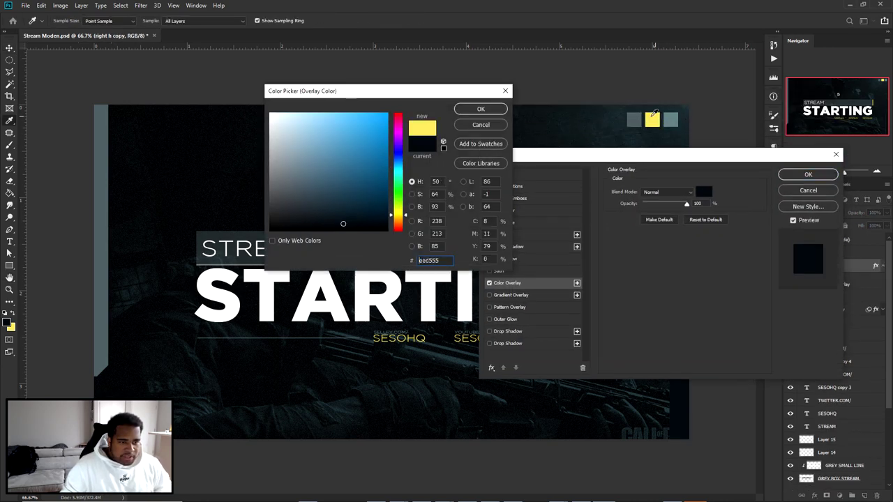
{"action": "left_click", "coordinate": [480, 110]}
{"action": "left_click", "coordinate": [803, 174]}
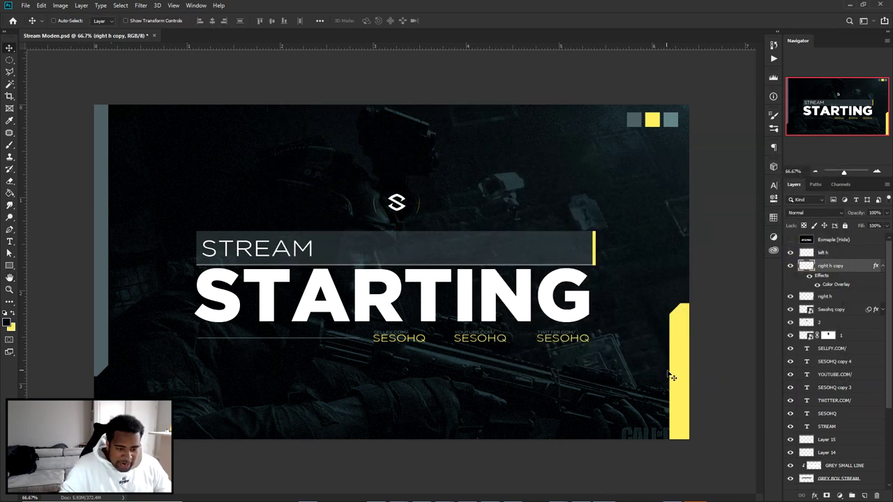
Offset the yellow right bar slightly down and right of the grey bar
{"action": "scroll", "coordinate": [670, 375], "scroll_direction": "up", "scroll_amount": 1}
{"action": "left_click_drag", "start_coordinate": [689, 373], "coordinate": [563, 309]}
{"action": "left_click_drag", "start_coordinate": [564, 277], "coordinate": [574, 297]}
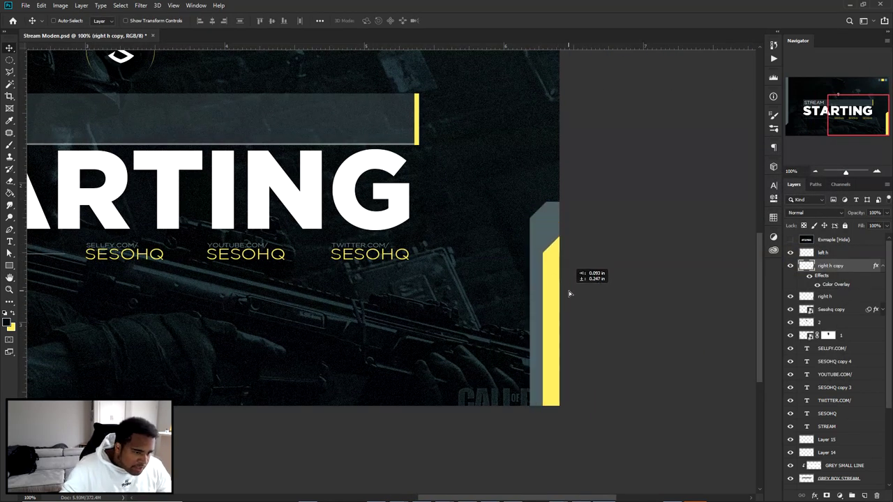
{"action": "scroll", "coordinate": [575, 297], "scroll_direction": "down", "scroll_amount": 2}
{"action": "scroll", "coordinate": [538, 314], "scroll_direction": "down", "scroll_amount": 1}
{"action": "scroll", "coordinate": [460, 314], "scroll_direction": "up", "scroll_amount": 1}
{"action": "scroll", "coordinate": [533, 320], "scroll_direction": "up", "scroll_amount": 1}
Duplicate left h with a yellow overlay and shift the yellow copy further left
{"action": "left_click", "coordinate": [842, 253]}
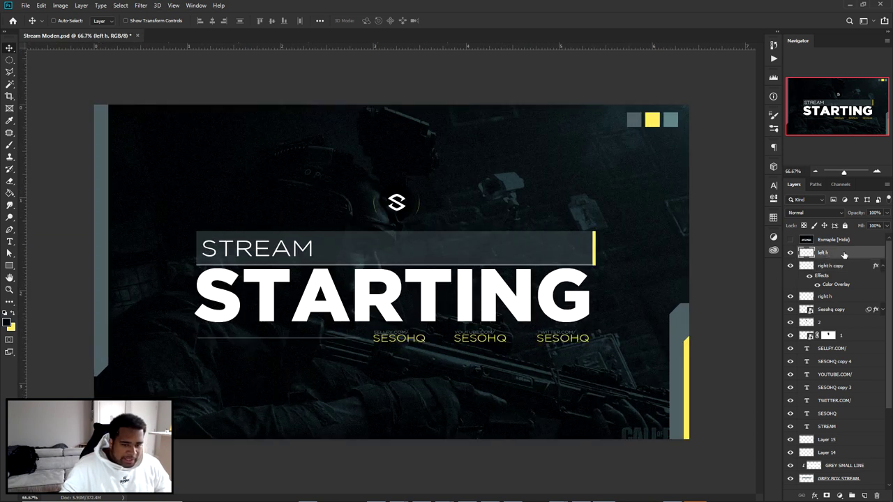
{"action": "key", "text": "ctrl+j"}
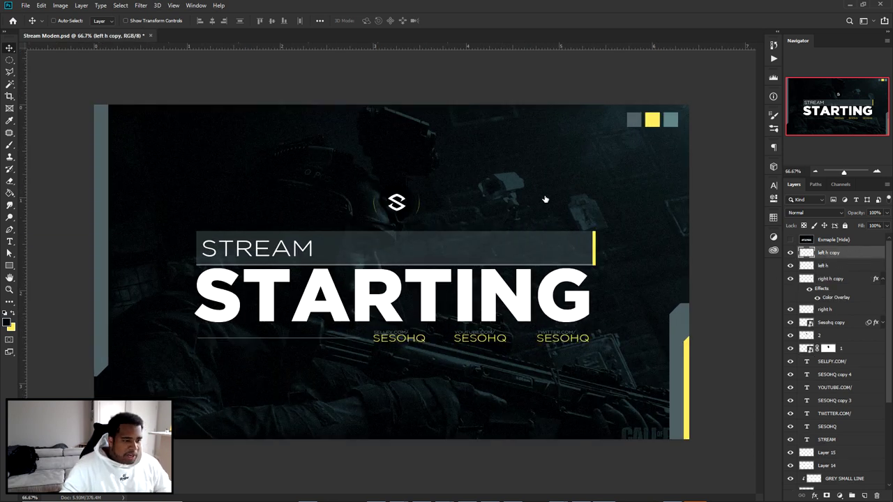
{"action": "left_click", "coordinate": [508, 282]}
{"action": "key", "text": "Return"}
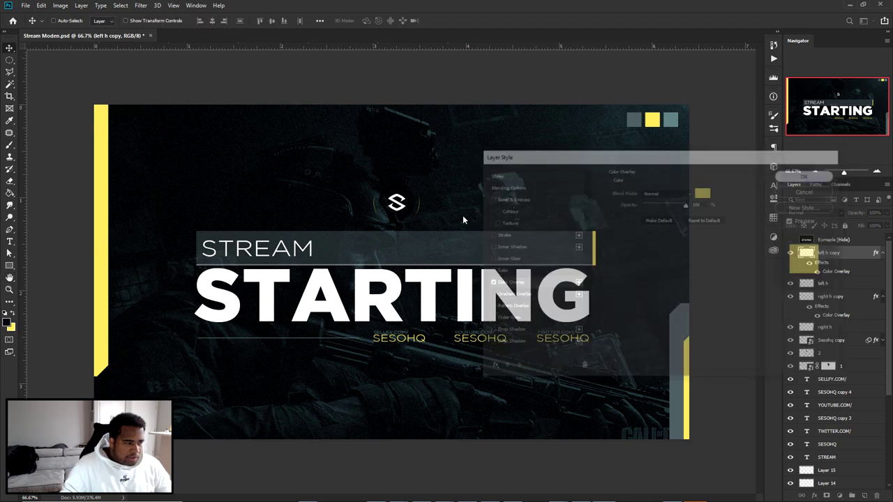
{"action": "scroll", "coordinate": [64, 195], "scroll_direction": "up", "scroll_amount": 3}
{"action": "left_click_drag", "start_coordinate": [160, 225], "coordinate": [143, 223]}
{"action": "scroll", "coordinate": [225, 232], "scroll_direction": "down", "scroll_amount": 3}
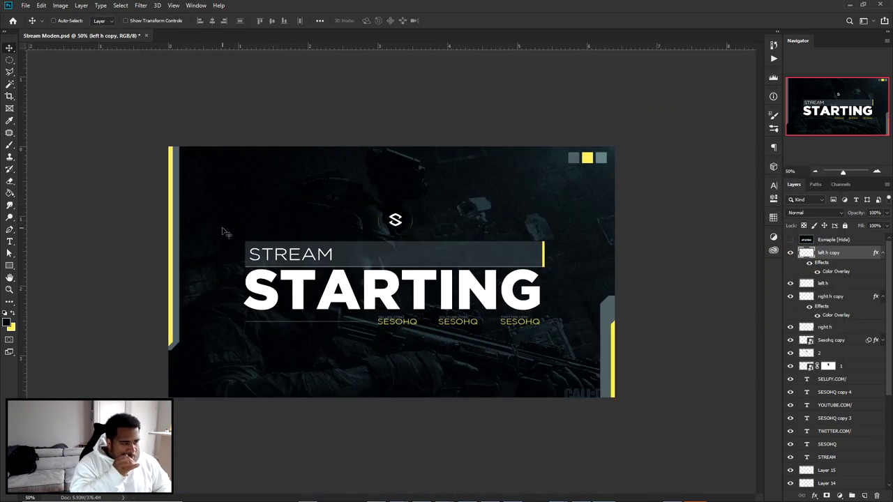
{"action": "left_click", "coordinate": [608, 304], "text": "ctrl"}
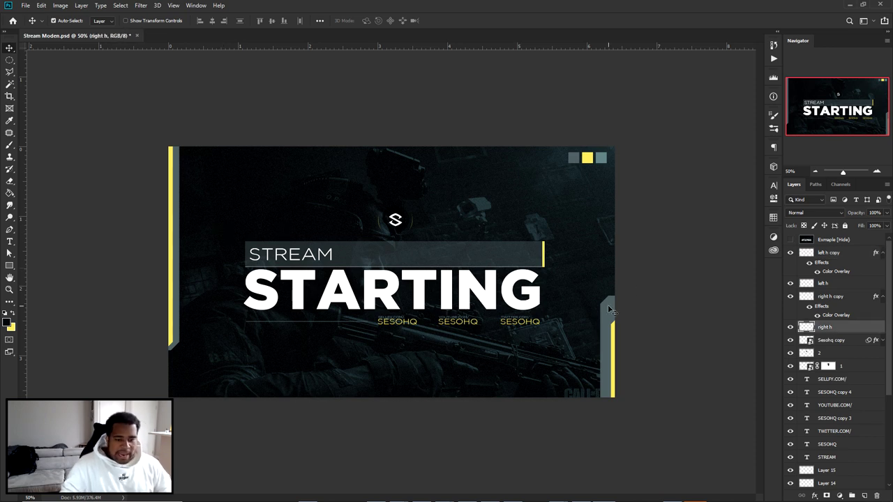
Add a Pattern Overlay with the circle pattern at 100% scale to right h
{"action": "double_click", "coordinate": [858, 332]}
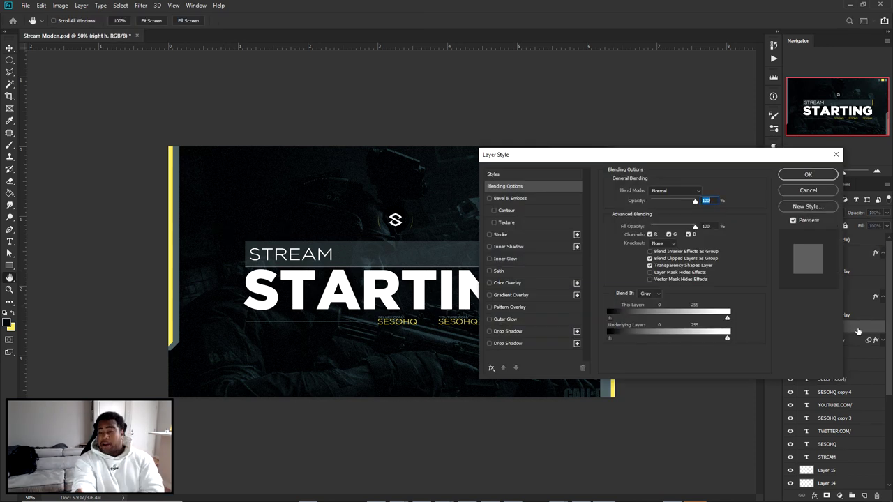
{"action": "left_click", "coordinate": [503, 310]}
{"action": "left_click_drag", "start_coordinate": [544, 155], "coordinate": [242, 134]}
{"action": "left_click", "coordinate": [370, 202]}
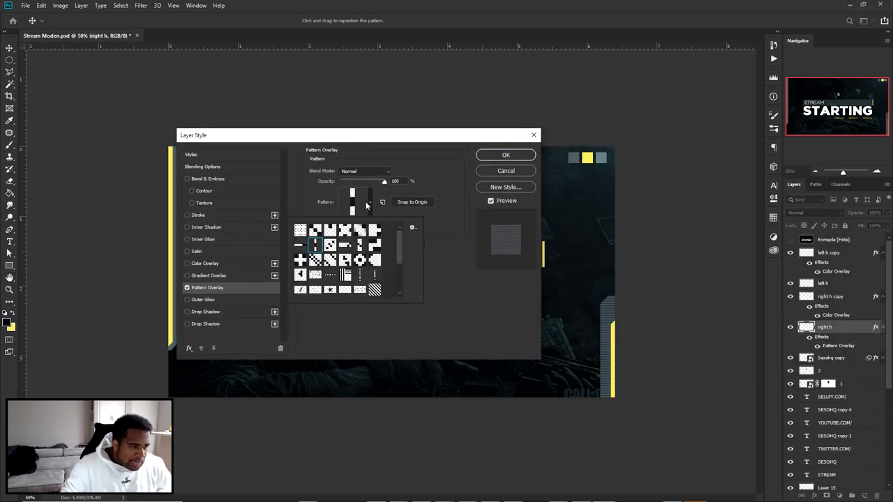
{"action": "left_click", "coordinate": [318, 262]}
{"action": "left_click", "coordinate": [313, 275]}
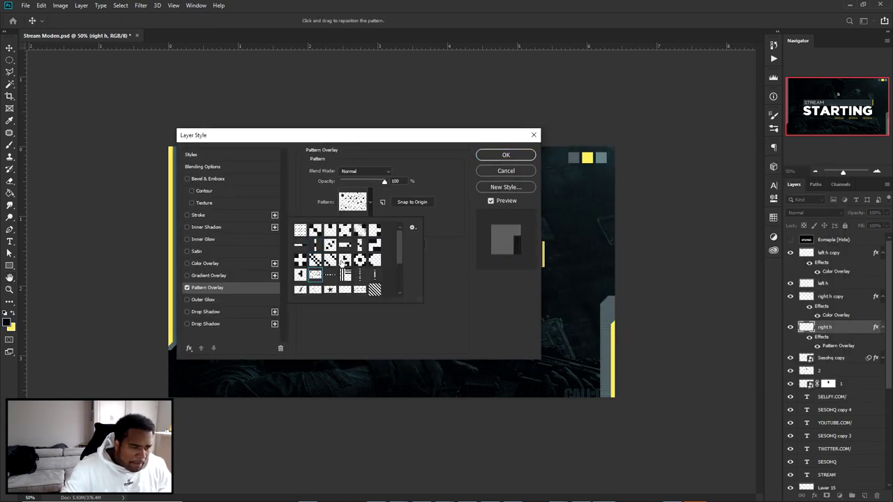
{"action": "left_click", "coordinate": [343, 261]}
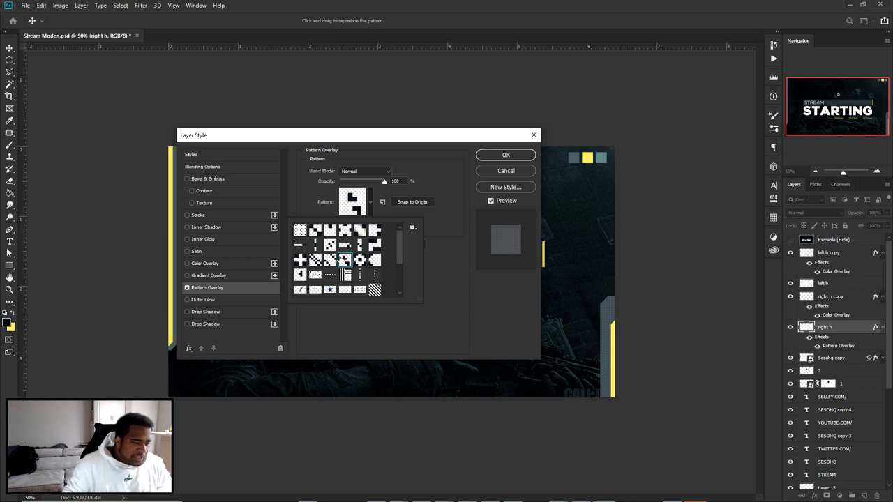
{"action": "left_click", "coordinate": [359, 259]}
{"action": "left_click", "coordinate": [444, 187]}
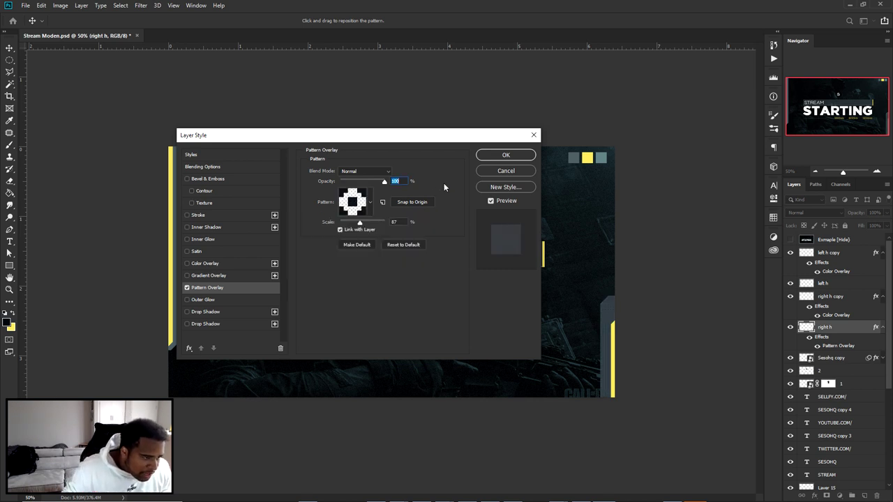
{"action": "type", "text": "100"}
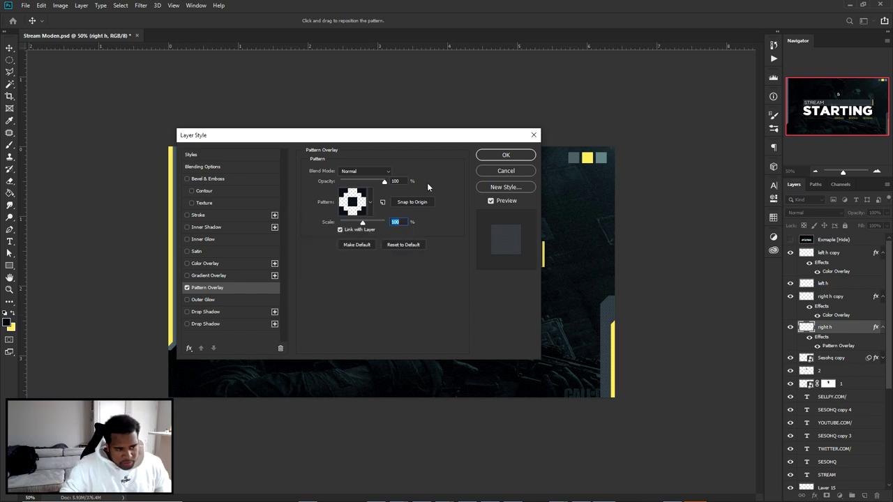
Open the pattern Preset Manager from the pattern picker's options menu
{"action": "left_click", "coordinate": [371, 202]}
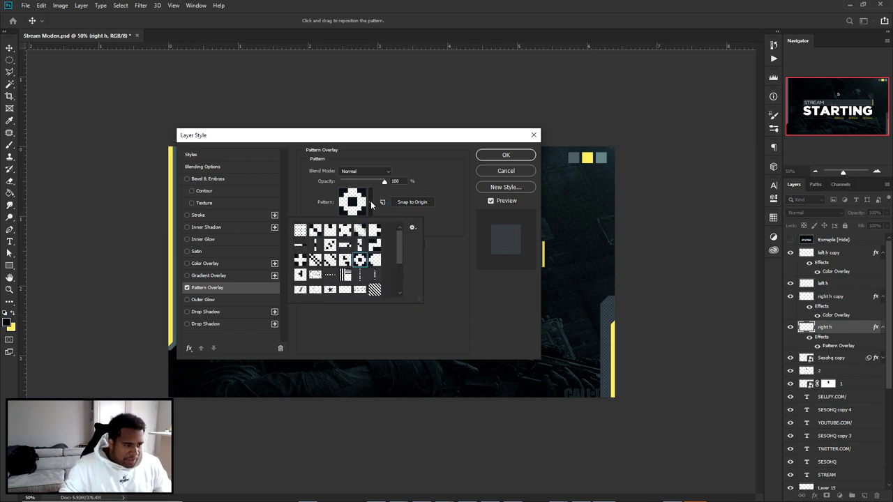
{"action": "left_click", "coordinate": [412, 228]}
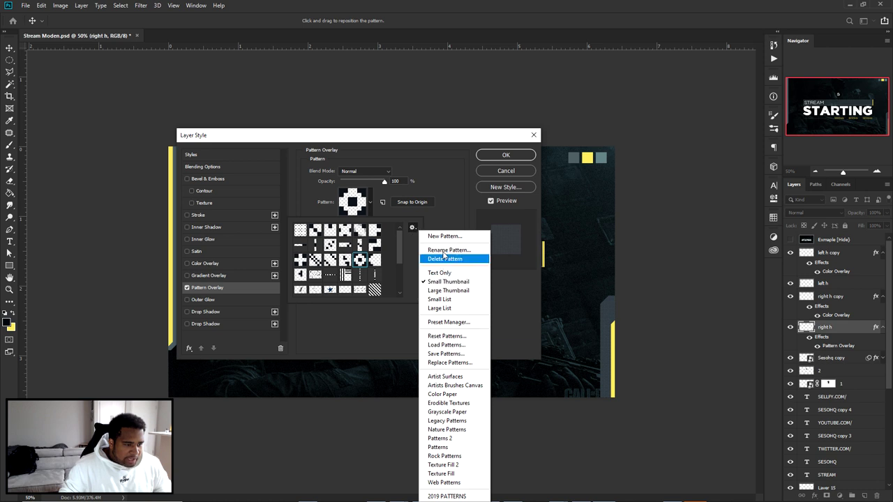
{"action": "left_click", "coordinate": [444, 323]}
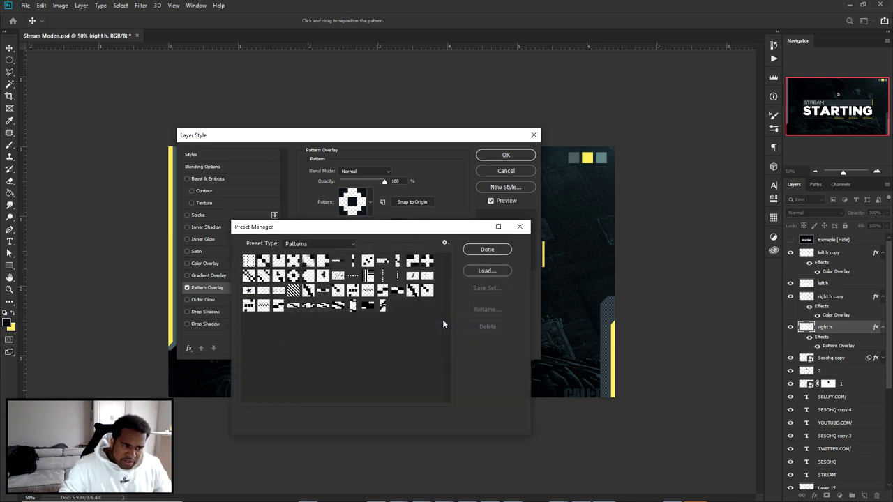
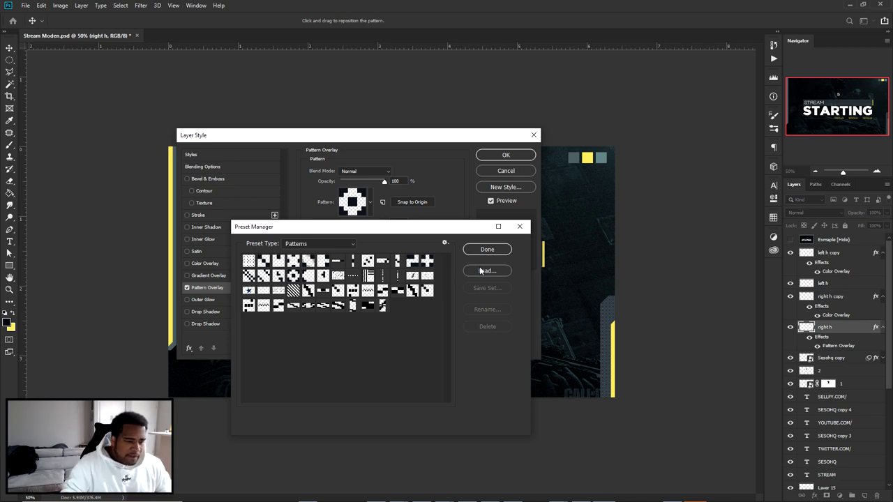
Confirm the right bar's pattern overlay and adjust its fill, trying 50 then 60
{"action": "left_click", "coordinate": [488, 249]}
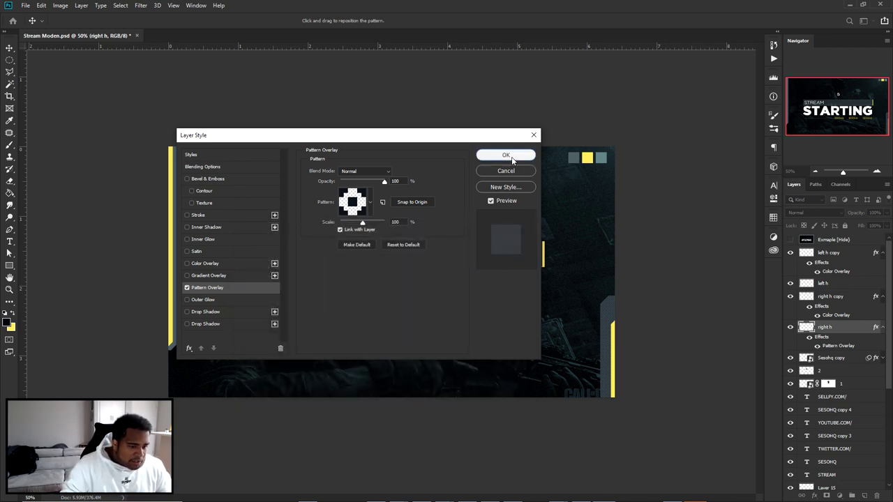
{"action": "left_click", "coordinate": [516, 158]}
{"action": "scroll", "coordinate": [605, 251], "scroll_direction": "up", "scroll_amount": 2}
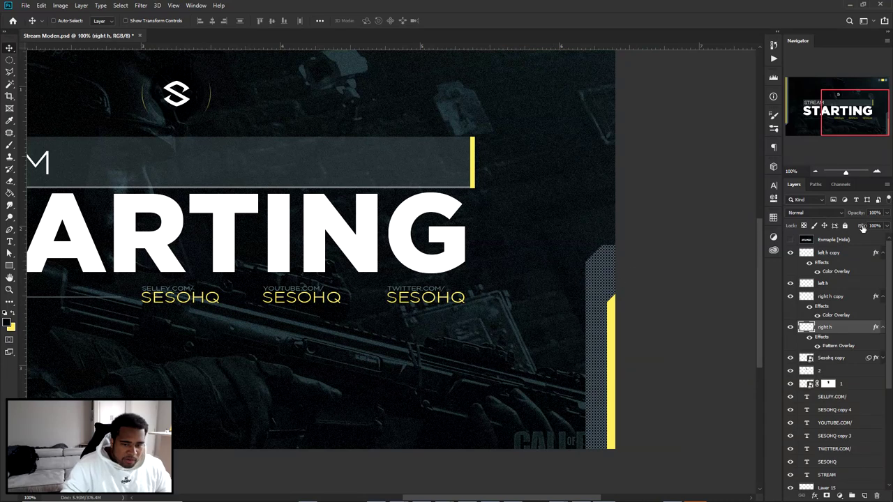
{"action": "type", "text": "50"}
{"action": "key", "text": "Return"}
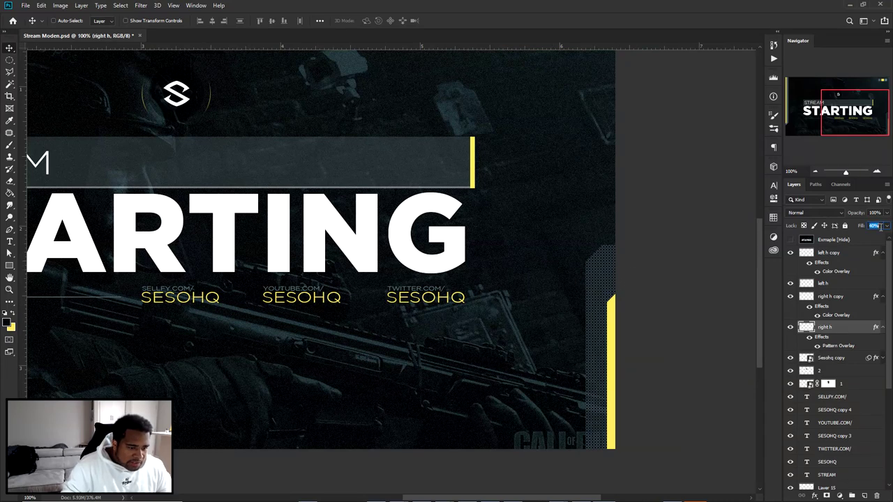
{"action": "type", "text": "60"}
{"action": "key", "text": "Return"}
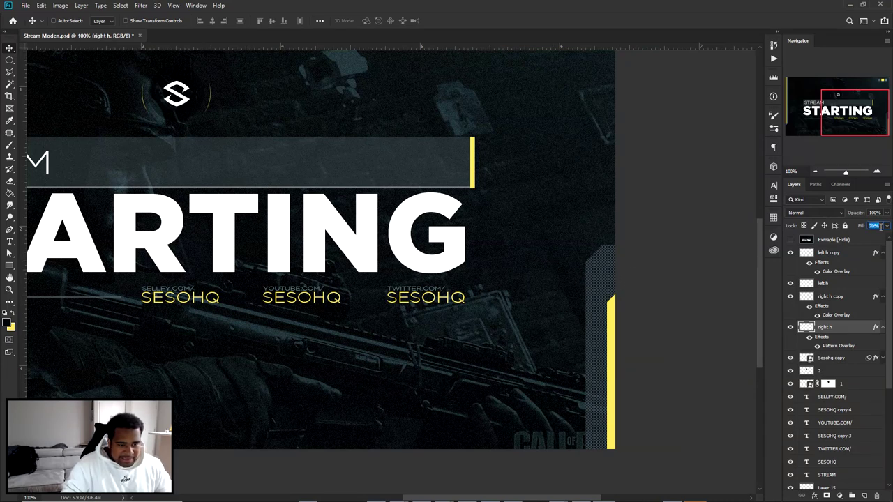
{"action": "scroll", "coordinate": [578, 234], "scroll_direction": "down", "scroll_amount": 2}
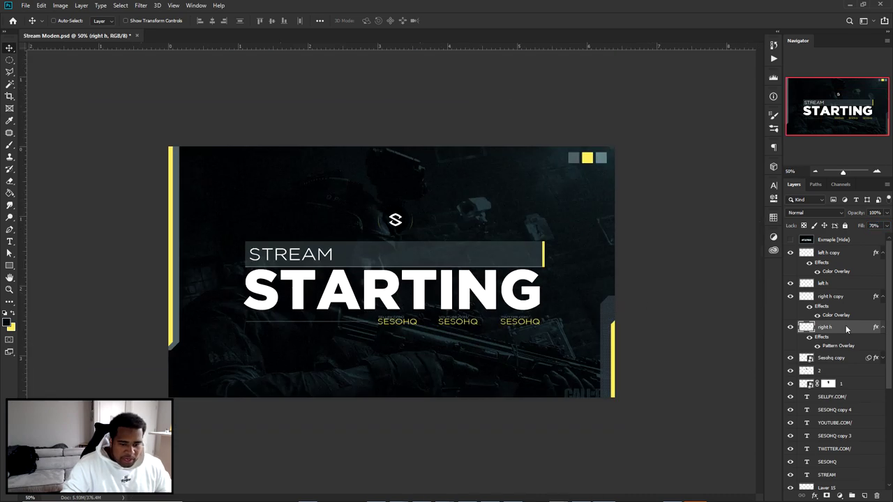
Copy the layer style from 'right h' and paste it onto 'left h'
{"action": "right_click", "coordinate": [847, 328]}
{"action": "left_click", "coordinate": [762, 322]}
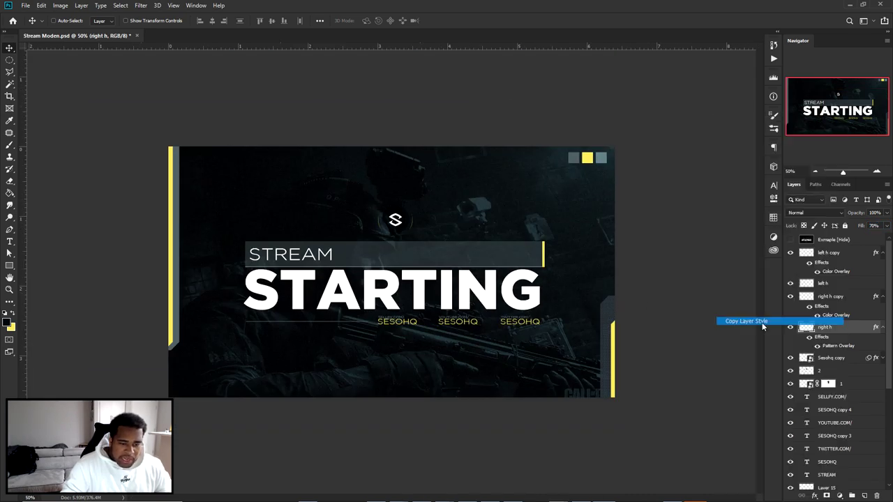
{"action": "left_click", "coordinate": [186, 266], "text": "ctrl"}
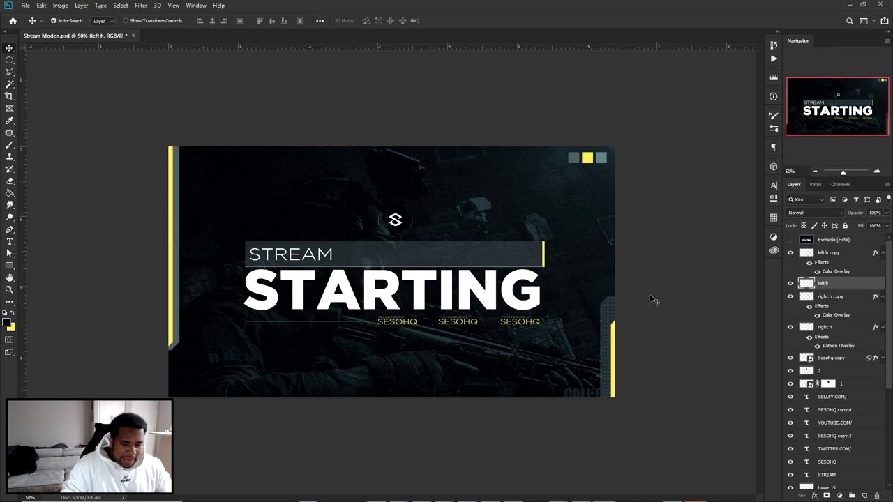
{"action": "right_click", "coordinate": [838, 286]}
{"action": "left_click", "coordinate": [764, 334]}
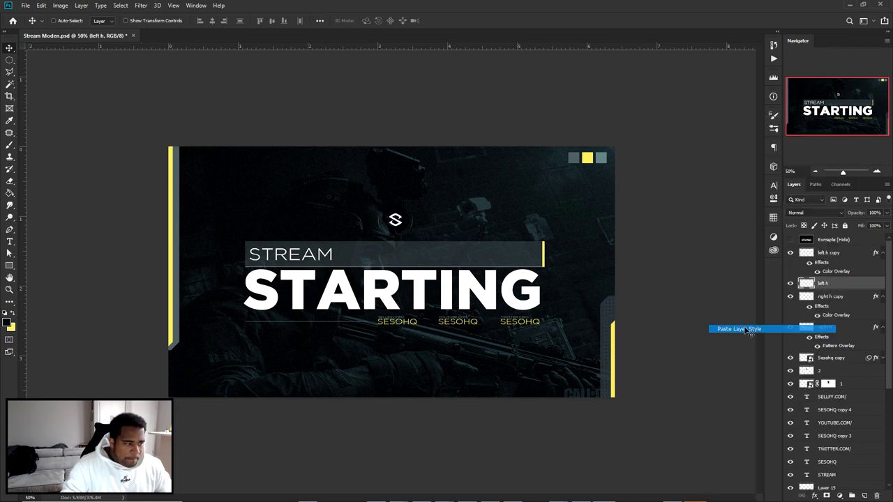
Check the result by hiding and reshowing the right bar layer
{"action": "scroll", "coordinate": [170, 250], "scroll_direction": "up", "scroll_amount": 4}
{"action": "scroll", "coordinate": [180, 256], "scroll_direction": "down", "scroll_amount": 3}
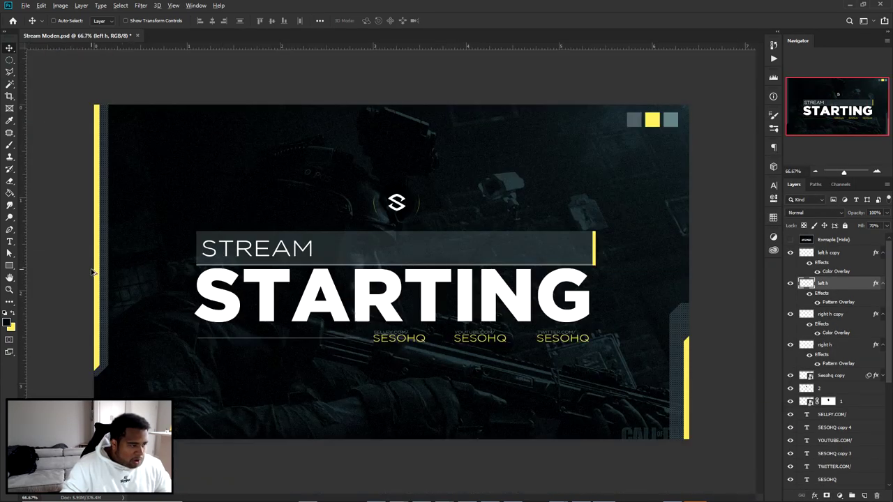
{"action": "scroll", "coordinate": [186, 245], "scroll_direction": "up", "scroll_amount": 3}
{"action": "scroll", "coordinate": [231, 249], "scroll_direction": "down", "scroll_amount": 2}
{"action": "scroll", "coordinate": [231, 249], "scroll_direction": "down", "scroll_amount": 2}
{"action": "scroll", "coordinate": [287, 259], "scroll_direction": "up", "scroll_amount": 1}
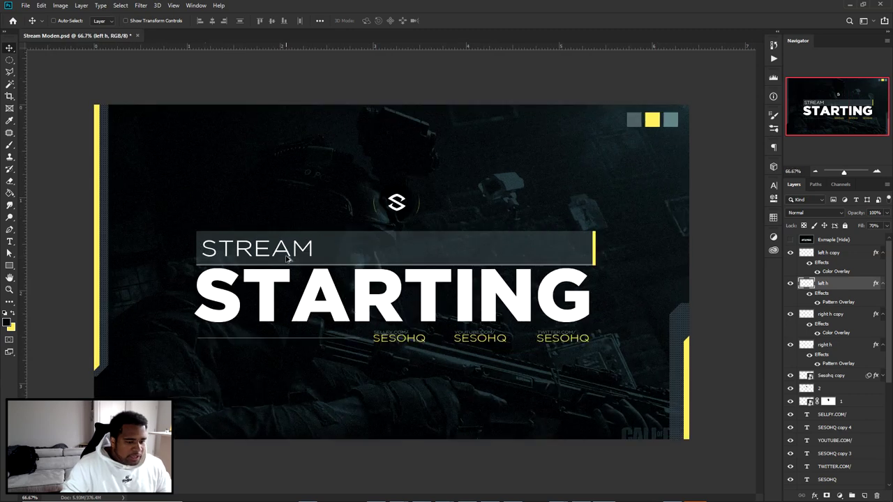
{"action": "scroll", "coordinate": [287, 258], "scroll_direction": "down", "scroll_amount": 1}
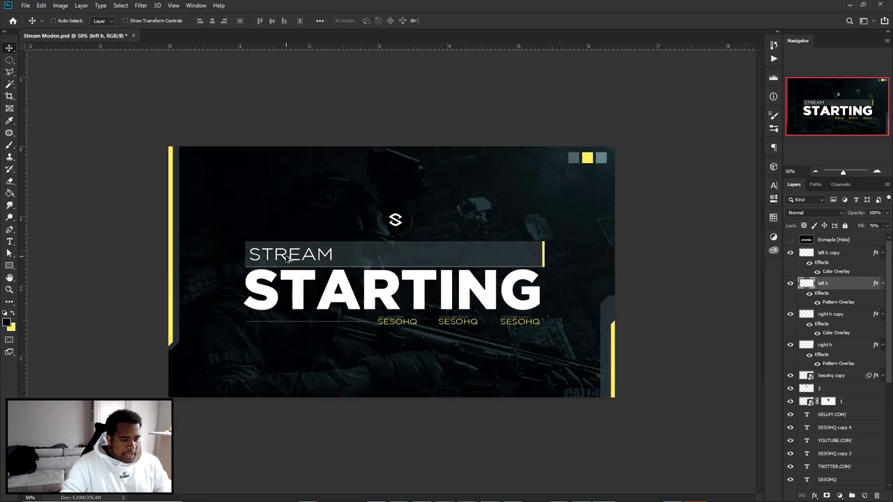
{"action": "left_click", "coordinate": [847, 349]}
{"action": "left_click", "coordinate": [791, 346]}
{"action": "left_click", "coordinate": [792, 346]}
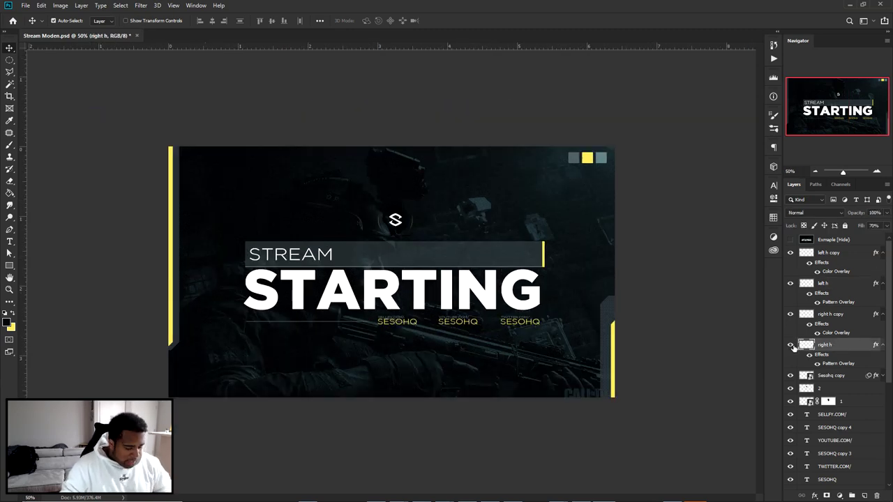
Duplicate the right bar, move the copy up-left, and set its fill to 0%
{"action": "key", "text": "ctrl+j"}
{"action": "mouse_move", "coordinate": [670, 340]}
{"action": "left_mouse_down"}
{"action": "mouse_move", "coordinate": [625, 224]}
{"action": "mouse_move", "coordinate": [628, 252]}
{"action": "left_mouse_up"}
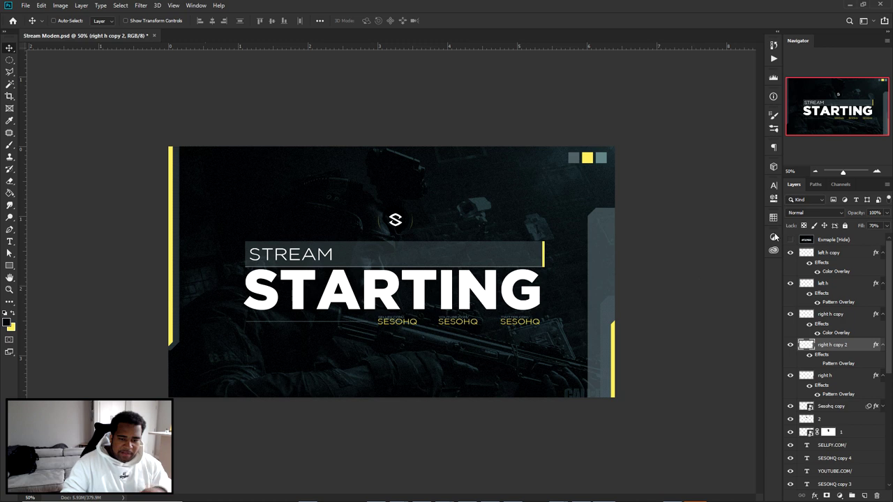
{"action": "left_click", "coordinate": [886, 226]}
{"action": "left_click_drag", "start_coordinate": [872, 237], "coordinate": [795, 244]}
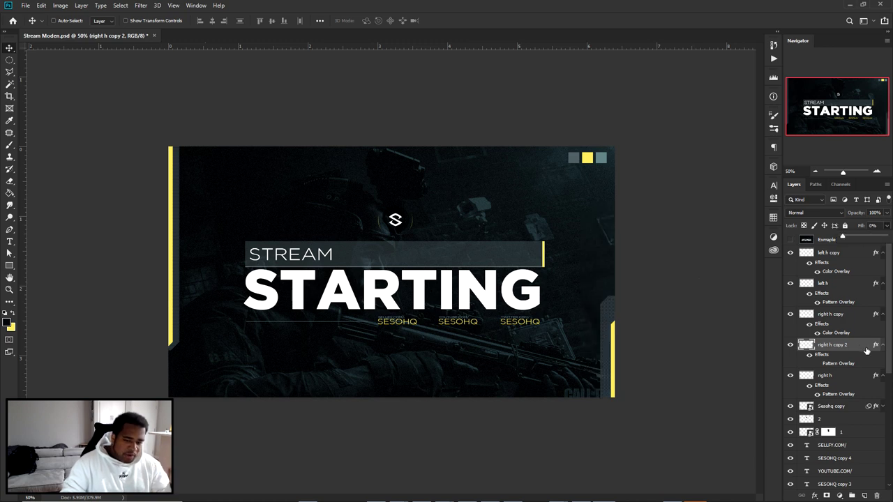
Add a white (#ffffff) Stroke layer style to the duplicate
{"action": "double_click", "coordinate": [858, 344]}
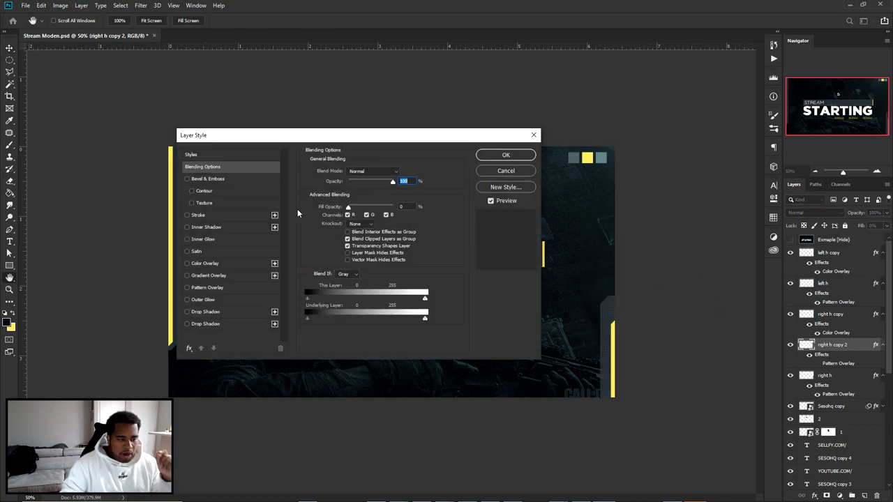
{"action": "left_click", "coordinate": [198, 215]}
{"action": "left_click", "coordinate": [328, 239]}
{"action": "type", "text": "ffffff"}
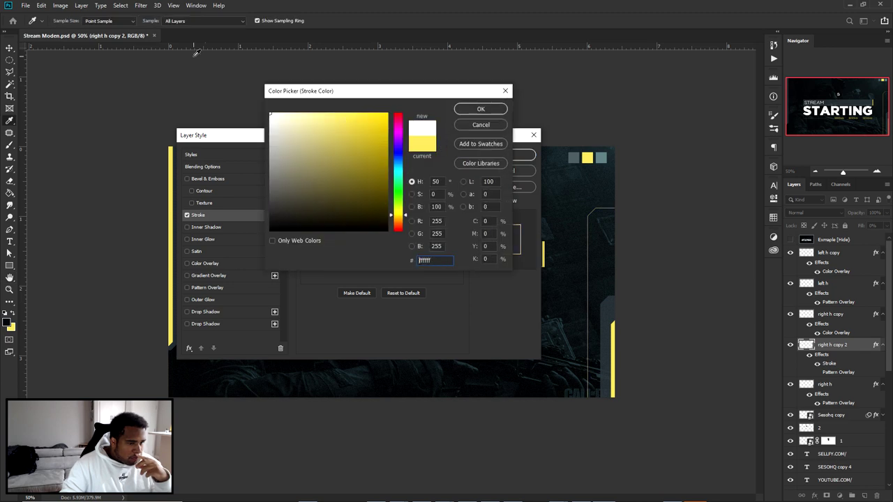
{"action": "left_click", "coordinate": [481, 109]}
{"action": "left_click", "coordinate": [513, 155]}
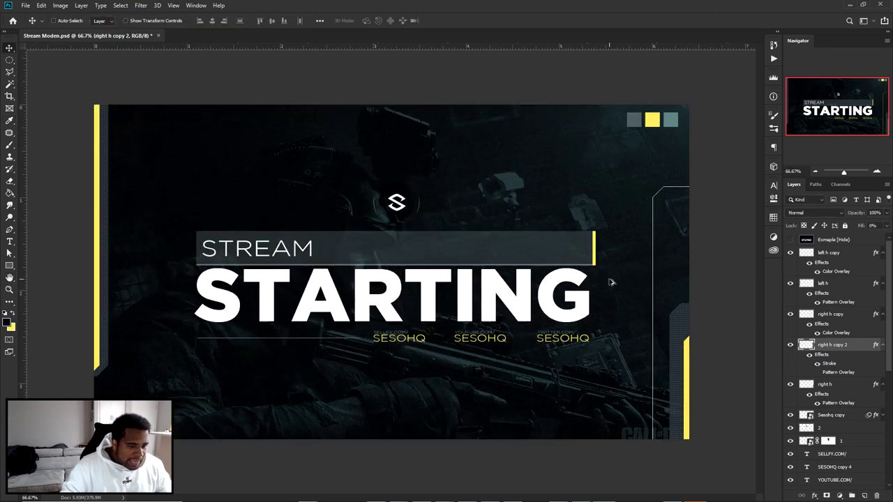
{"action": "scroll", "coordinate": [701, 270], "scroll_direction": "up", "scroll_amount": 1}
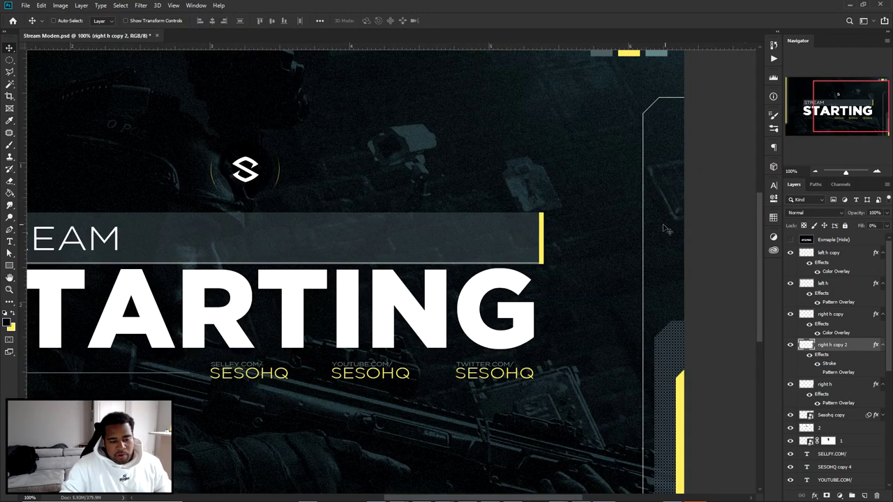
{"action": "scroll", "coordinate": [674, 236], "scroll_direction": "down", "scroll_amount": 2}
Lengthen the outline frame with Free Transform, then drag out another copy of it
{"action": "key", "text": "ctrl+t"}
{"action": "left_click_drag", "start_coordinate": [629, 387], "coordinate": [630, 444]}
{"action": "key", "text": "ctrl+z"}
{"action": "left_click_drag", "start_coordinate": [604, 391], "coordinate": [590, 193]}
{"action": "key", "text": "Return"}
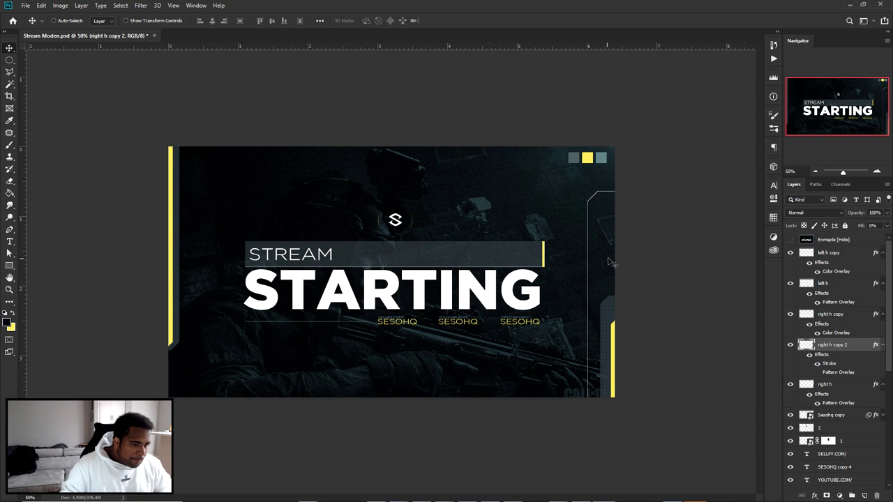
{"action": "mouse_move", "coordinate": [609, 263]}
{"action": "left_mouse_down"}
{"action": "mouse_move", "coordinate": [604, 277]}
{"action": "mouse_move", "coordinate": [183, 265]}
{"action": "left_mouse_up"}
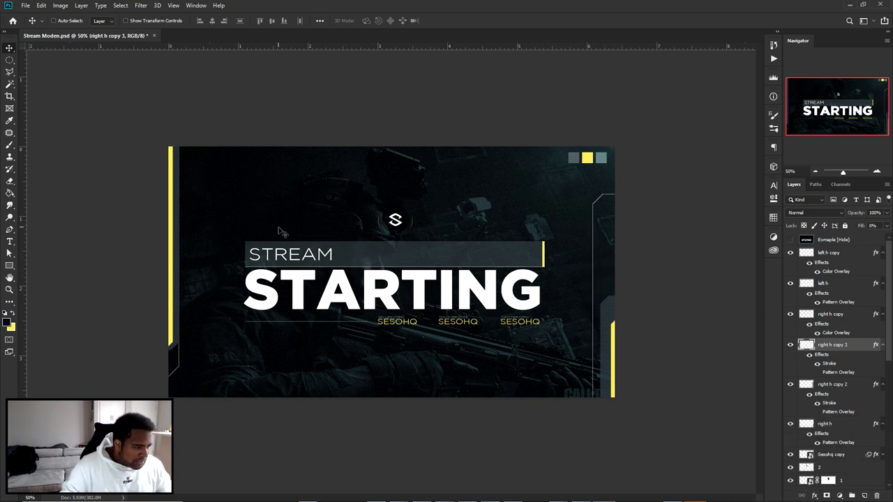
Select 'right h copy 2', shift it slightly, and flip it vertically
{"action": "left_click", "coordinate": [791, 239]}
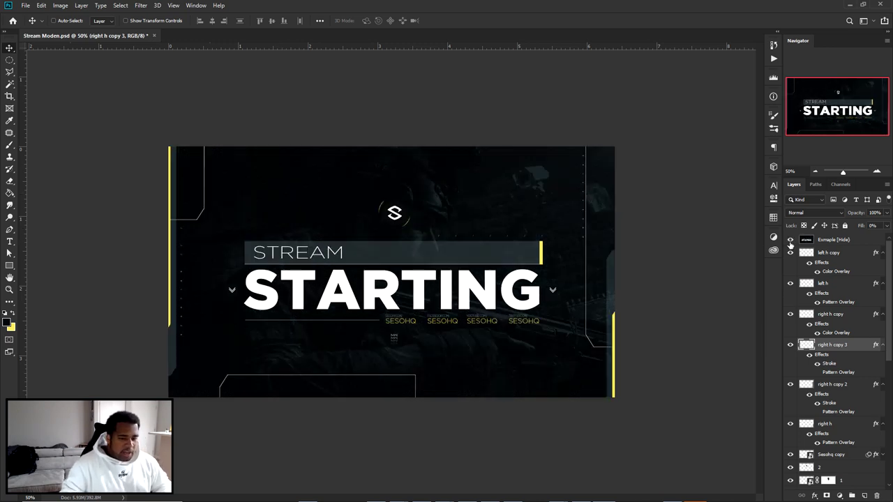
{"action": "left_click", "coordinate": [790, 241]}
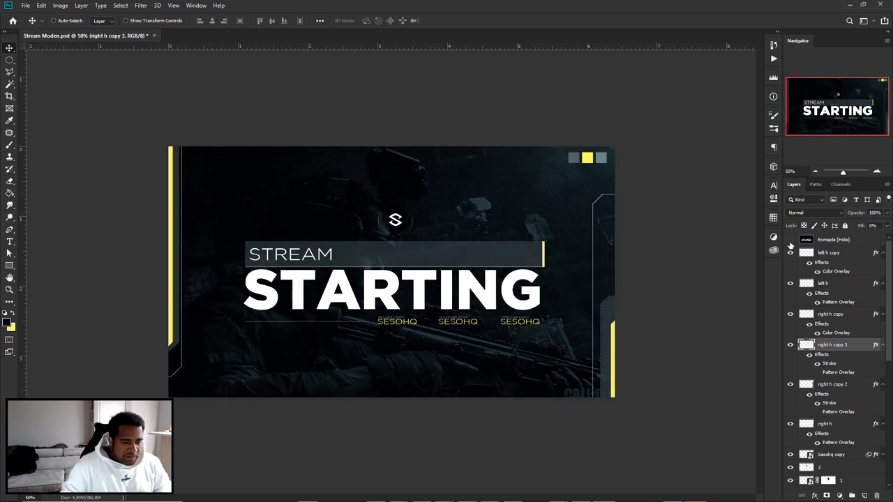
{"action": "left_click", "coordinate": [604, 202], "text": "ctrl"}
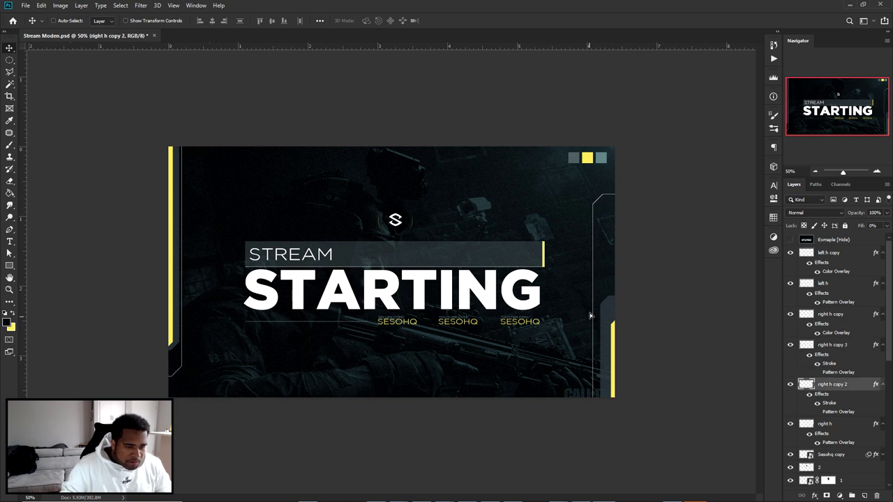
{"action": "left_click_drag", "start_coordinate": [590, 319], "coordinate": [591, 231]}
{"action": "key", "text": "ctrl+t"}
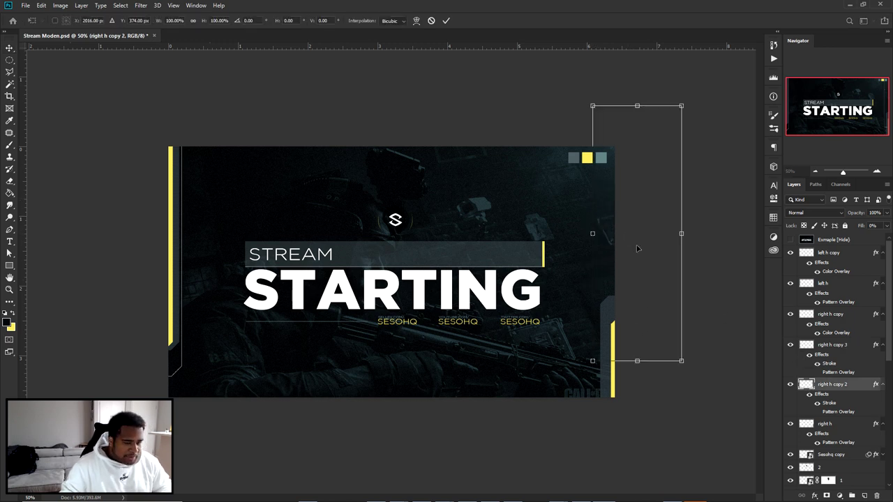
{"action": "right_click", "coordinate": [606, 321]}
{"action": "left_click", "coordinate": [621, 440]}
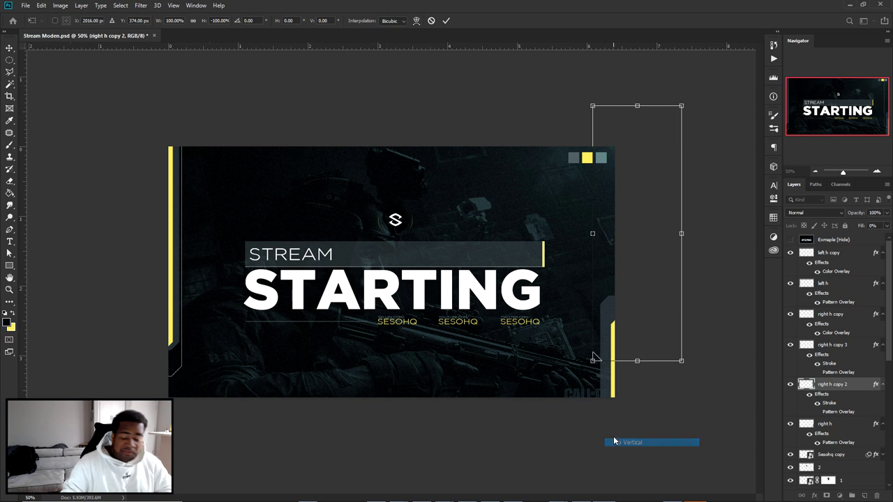
{"action": "key", "text": "Return"}
Raise the flipped frame and turn on the example design layer for comparison
{"action": "mouse_move", "coordinate": [619, 345]}
{"action": "left_mouse_down"}
{"action": "mouse_move", "coordinate": [618, 300]}
{"action": "mouse_move", "coordinate": [616, 330]}
{"action": "left_mouse_up"}
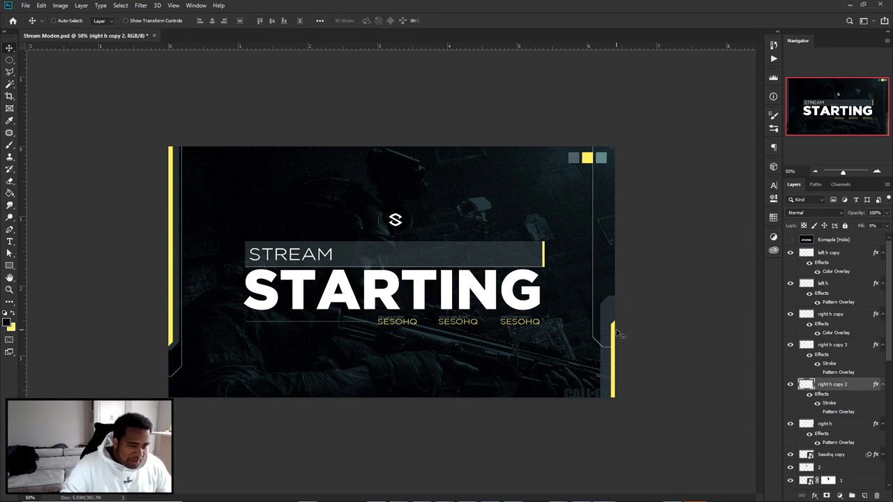
{"action": "left_click", "coordinate": [790, 253]}
{"action": "left_click_drag", "start_coordinate": [791, 252], "coordinate": [791, 240]}
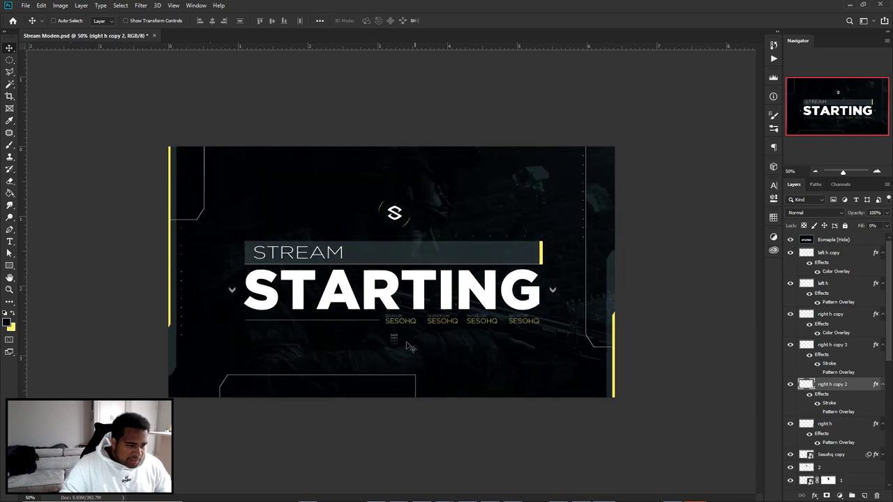
{"action": "left_click", "coordinate": [791, 239]}
Duplicate the frame to the lower left and reshape it into a box along the bottom
{"action": "left_click_drag", "start_coordinate": [599, 247], "coordinate": [321, 375]}
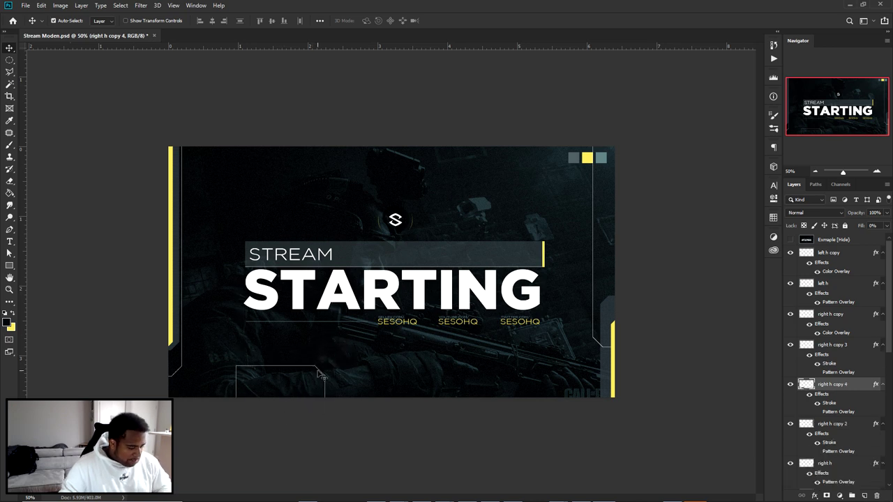
{"action": "key", "text": "ctrl+t"}
{"action": "left_click_drag", "start_coordinate": [323, 364], "coordinate": [342, 408]}
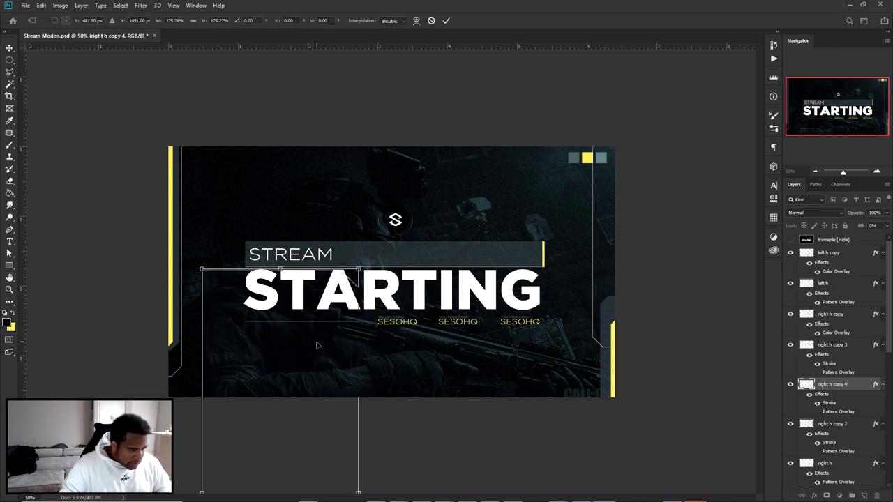
{"action": "key", "text": "Return"}
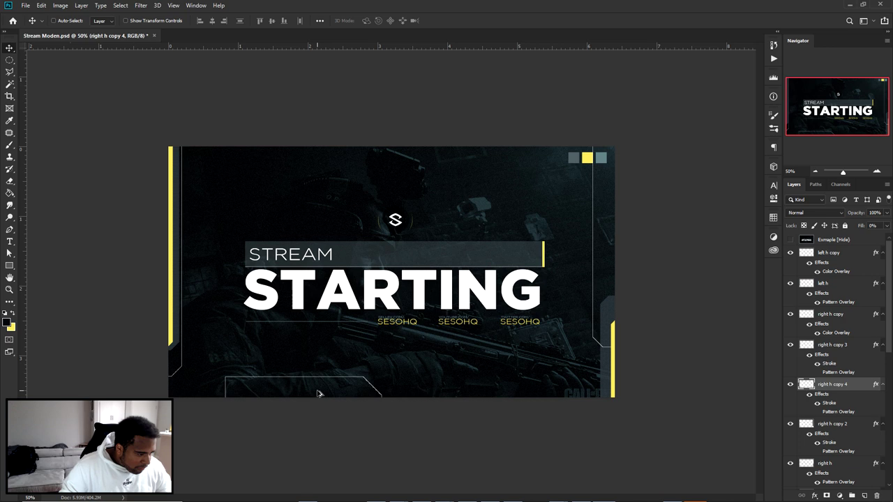
{"action": "key", "text": "ctrl+plus"}
{"action": "key", "text": "ctrl+minus"}
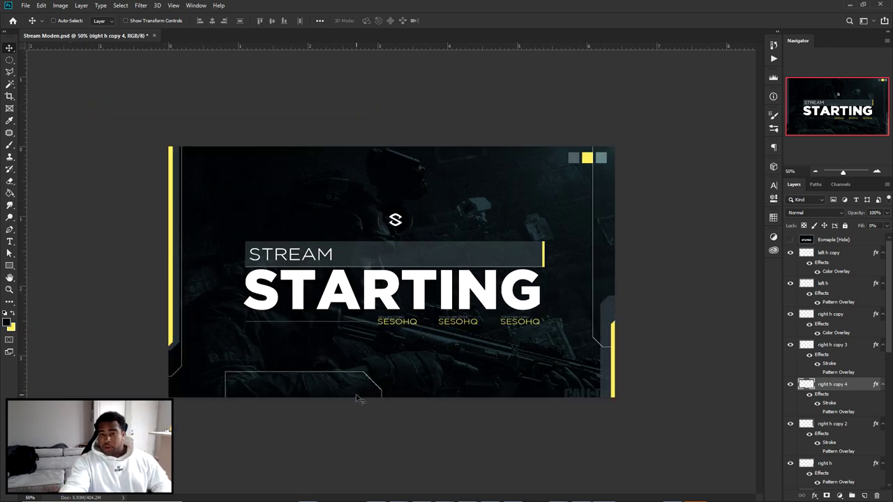
{"action": "scroll", "coordinate": [359, 398], "scroll_direction": "up", "scroll_amount": 3}
{"action": "scroll", "coordinate": [391, 335], "scroll_direction": "up", "scroll_amount": 1}
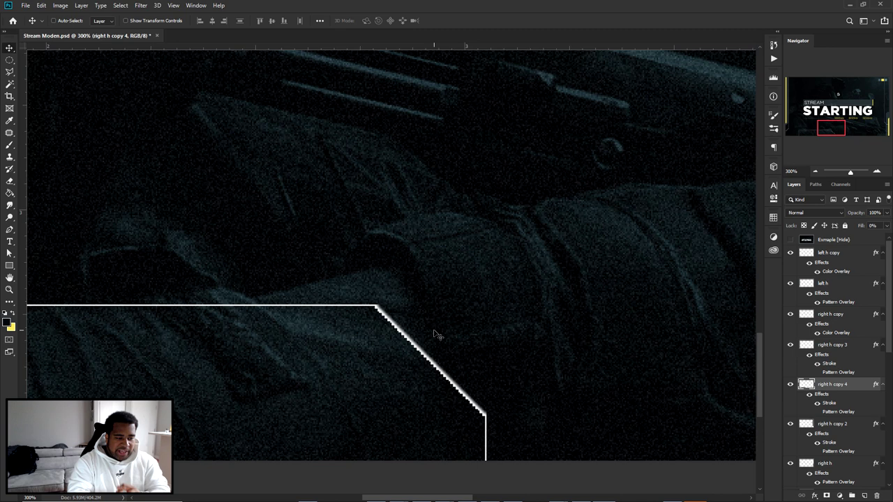
{"action": "key", "text": "ctrl+minus"}
{"action": "key", "text": "ctrl+minus"}
{"action": "key", "text": "ctrl+minus"}
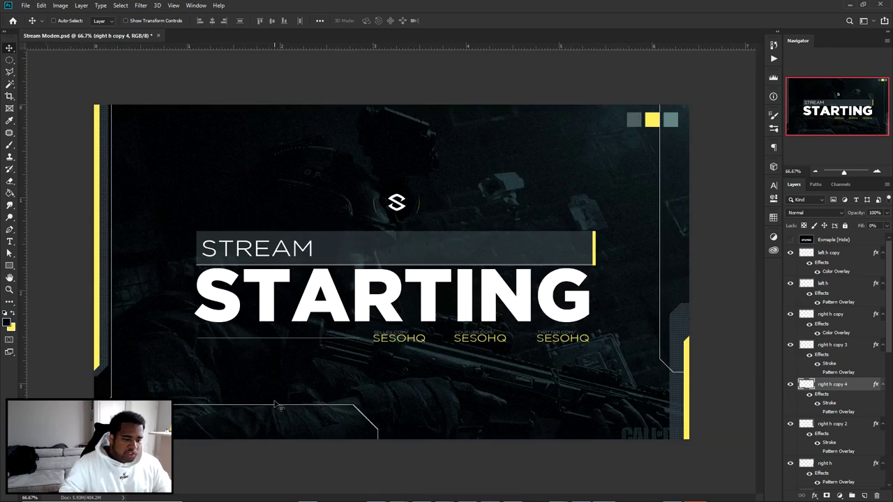
Resize the angled line copy and move it lower on the canvas
{"action": "key", "text": "ctrl+t"}
{"action": "left_click_drag", "start_coordinate": [380, 408], "coordinate": [403, 388]}
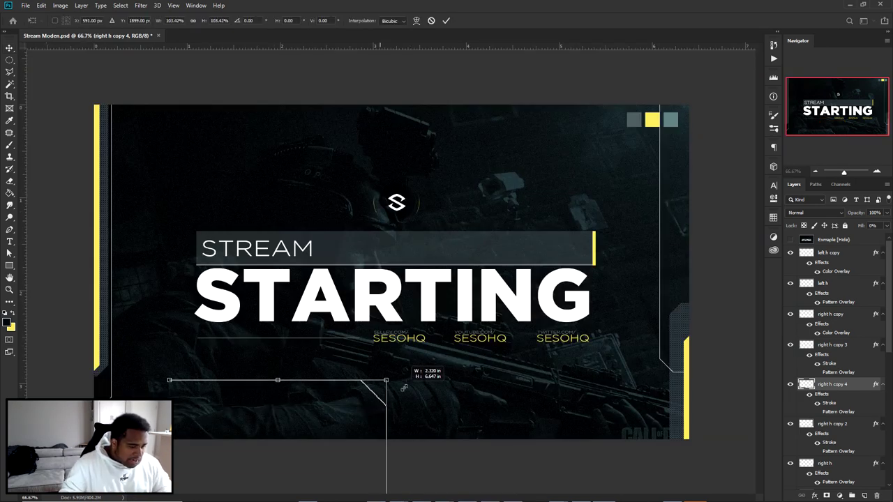
{"action": "key", "text": "Return"}
{"action": "left_click_drag", "start_coordinate": [321, 427], "coordinate": [319, 413]}
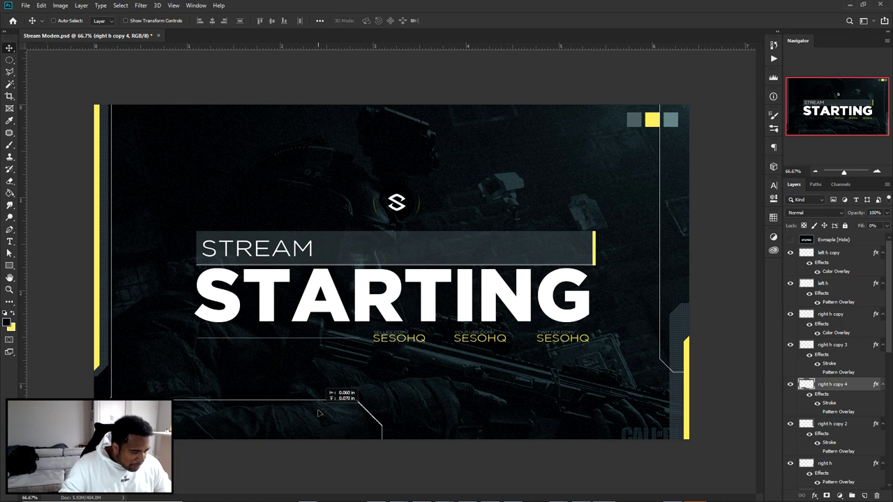
{"action": "scroll", "coordinate": [360, 404], "scroll_direction": "up", "scroll_amount": 2, "text": "alt"}
{"action": "scroll", "coordinate": [401, 443], "scroll_direction": "down", "scroll_amount": 2, "text": "alt"}
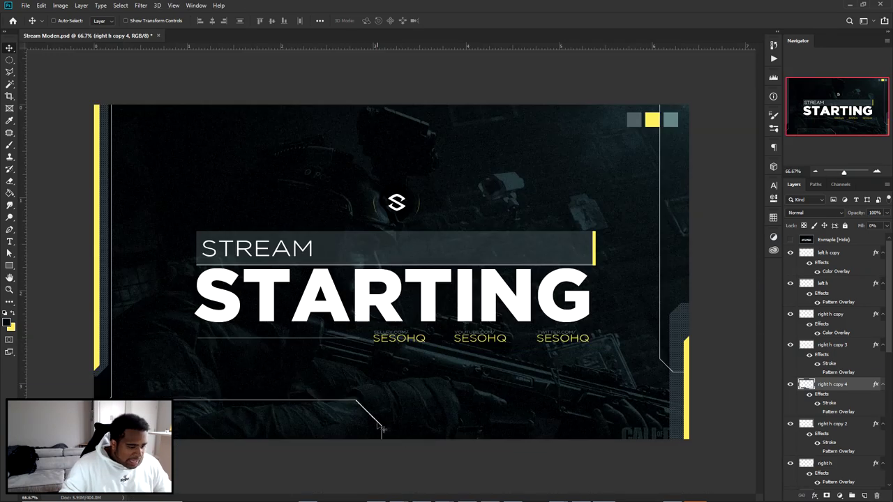
{"action": "scroll", "coordinate": [827, 419], "scroll_direction": "up", "scroll_amount": 1}
{"action": "right_click", "coordinate": [795, 402]}
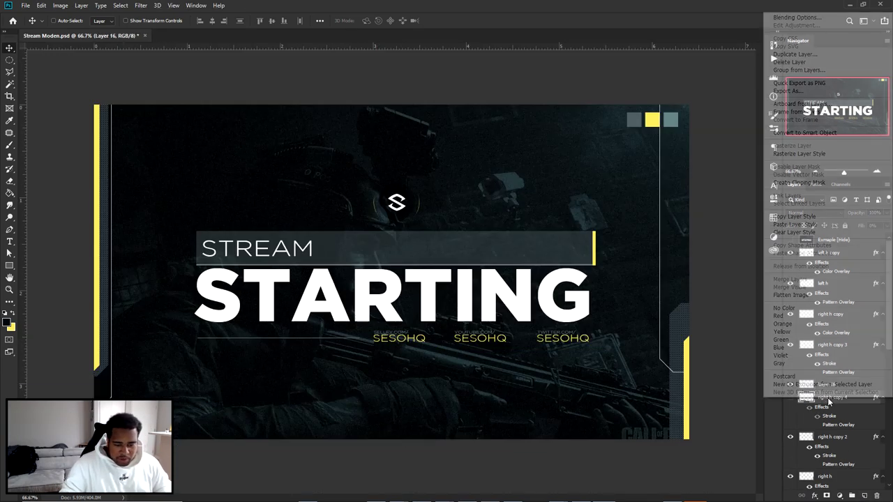
On Layer 16, draw the angled bottom panel outline with the Pen tool
{"action": "left_click", "coordinate": [829, 402]}
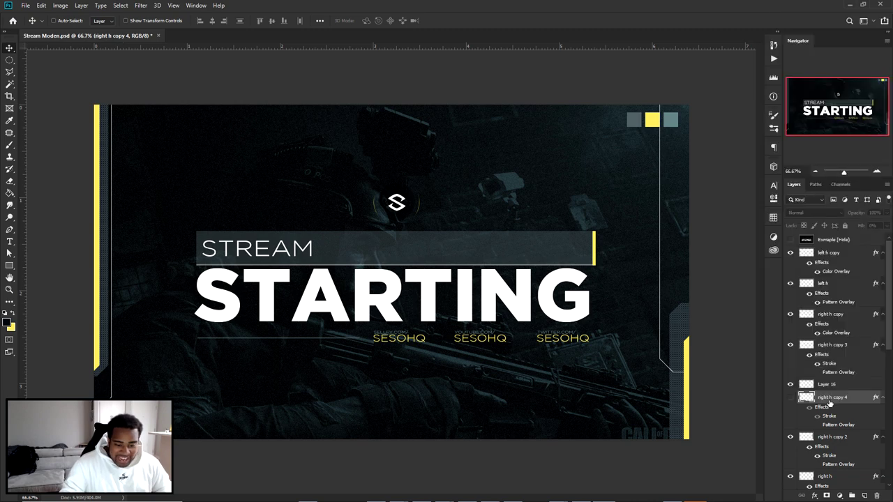
{"action": "left_click", "coordinate": [791, 385]}
{"action": "left_click", "coordinate": [826, 385]}
{"action": "key", "text": "p"}
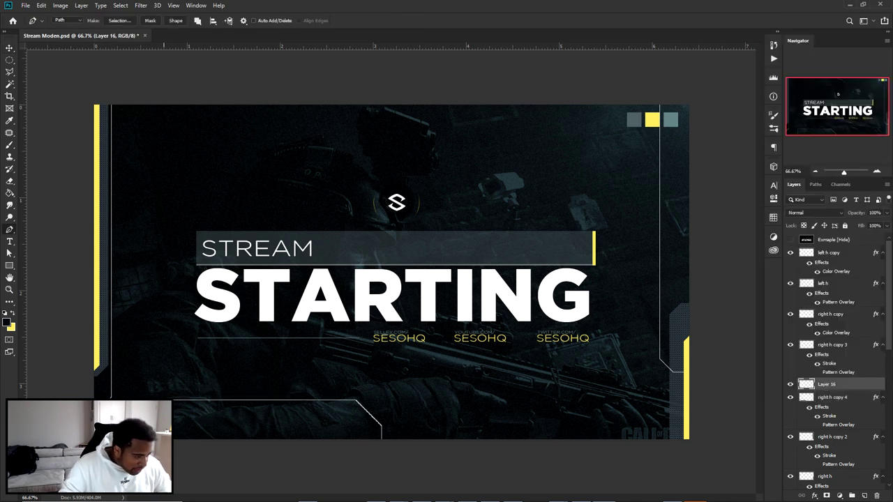
{"action": "scroll", "coordinate": [173, 412], "scroll_direction": "up", "scroll_amount": 3}
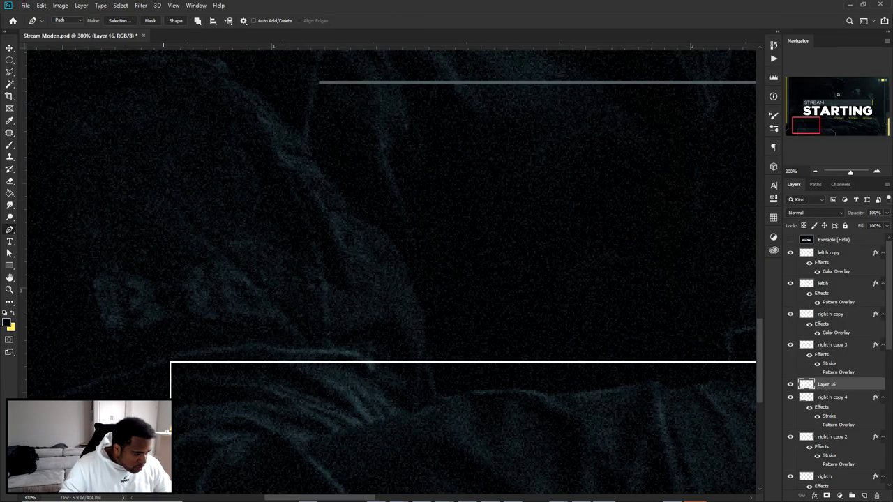
{"action": "scroll", "coordinate": [225, 370], "scroll_direction": "down", "scroll_amount": 3}
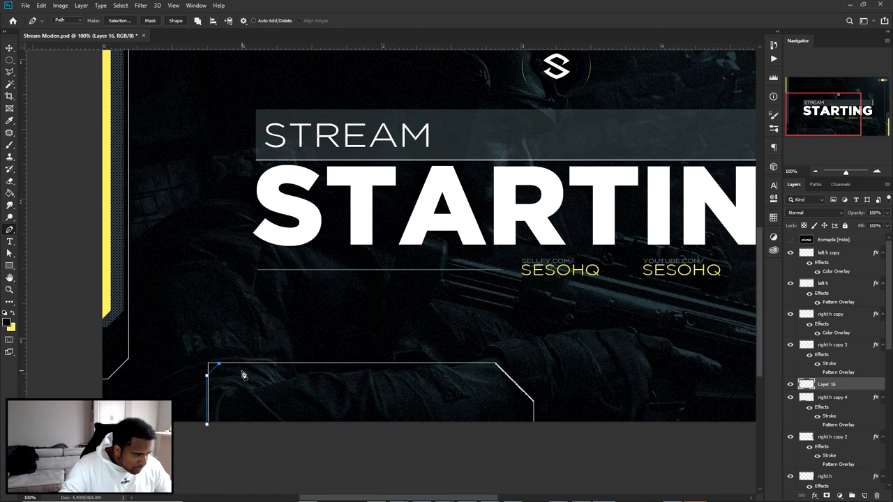
{"action": "left_click", "coordinate": [496, 364]}
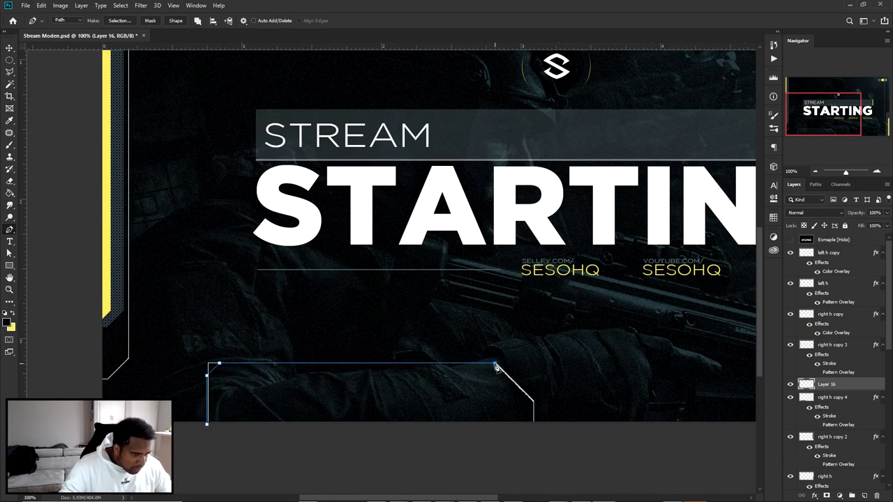
{"action": "left_click", "coordinate": [533, 402]}
{"action": "left_click", "coordinate": [534, 451]}
{"action": "left_click", "coordinate": [187, 450]}
Fill the panel path with grey and paste the pattern overlay style onto it
{"action": "right_click", "coordinate": [620, 317]}
{"action": "left_click", "coordinate": [648, 161]}
{"action": "left_click", "coordinate": [700, 178]}
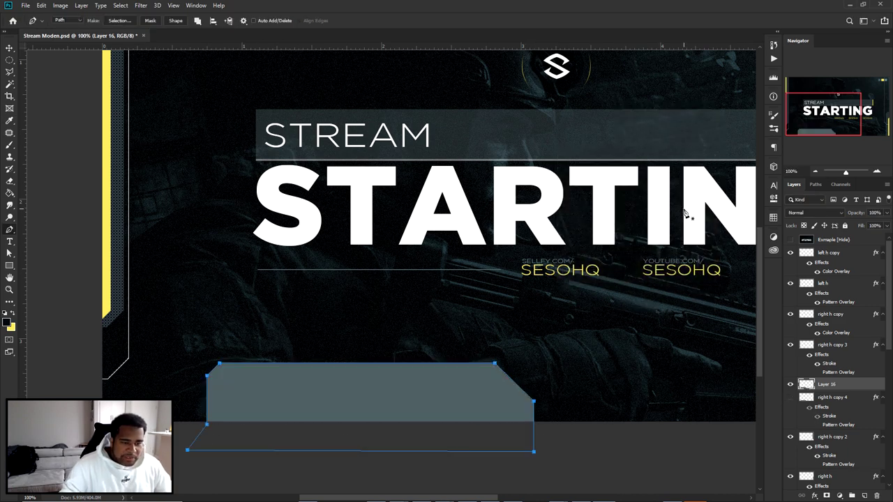
{"action": "right_click", "coordinate": [780, 319]}
{"action": "left_click", "coordinate": [768, 329]}
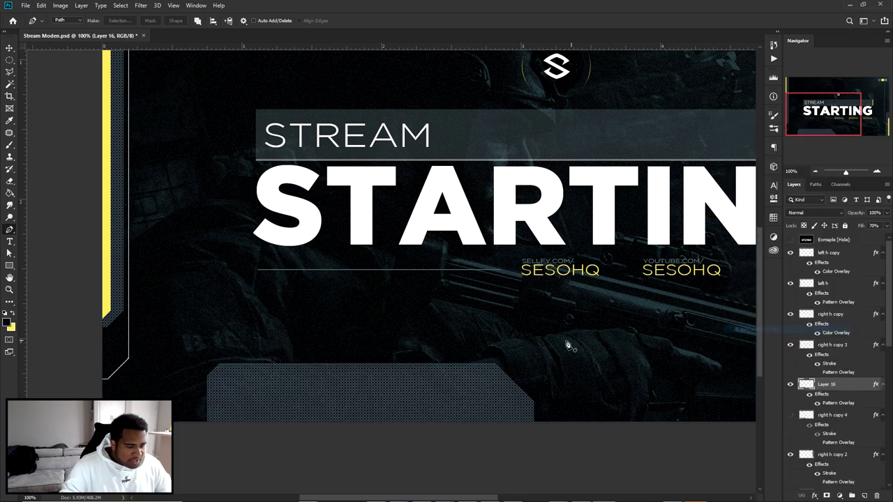
{"action": "key", "text": "b"}
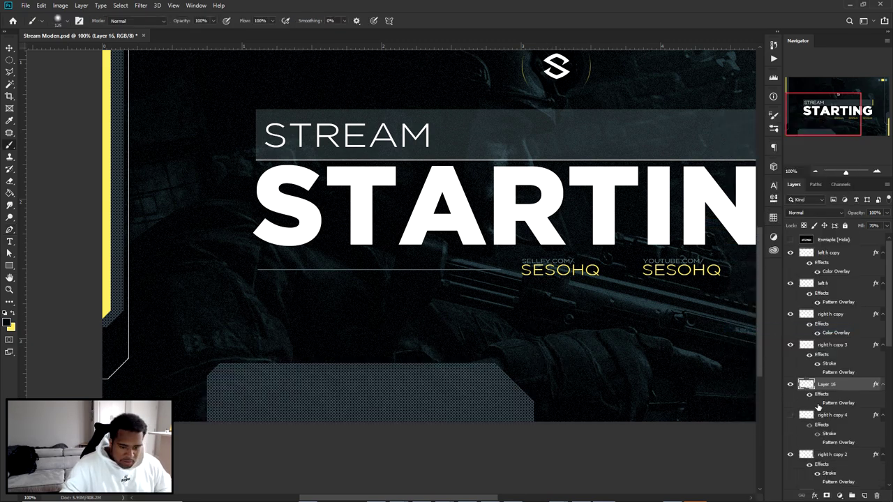
Give the panel a white Stroke and drop its fill to 0%
{"action": "double_click", "coordinate": [844, 385]}
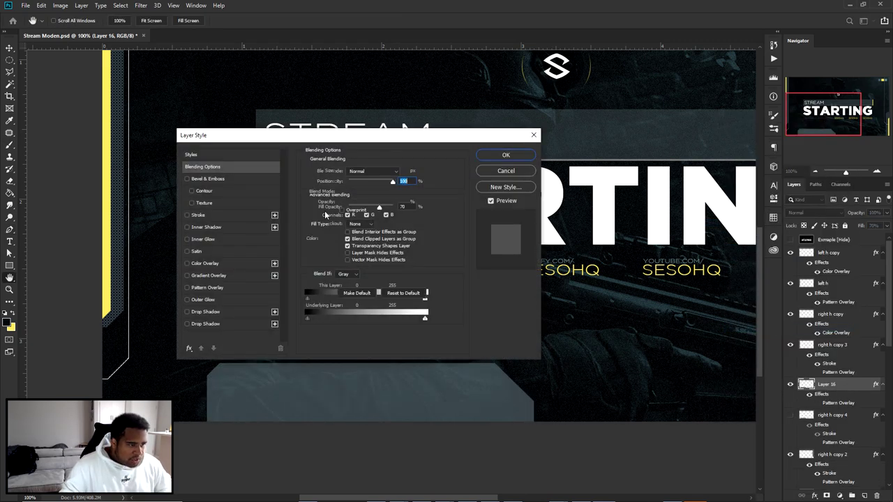
{"action": "left_click", "coordinate": [198, 215]}
{"action": "left_click", "coordinate": [333, 236]}
{"action": "left_click", "coordinate": [271, 113]}
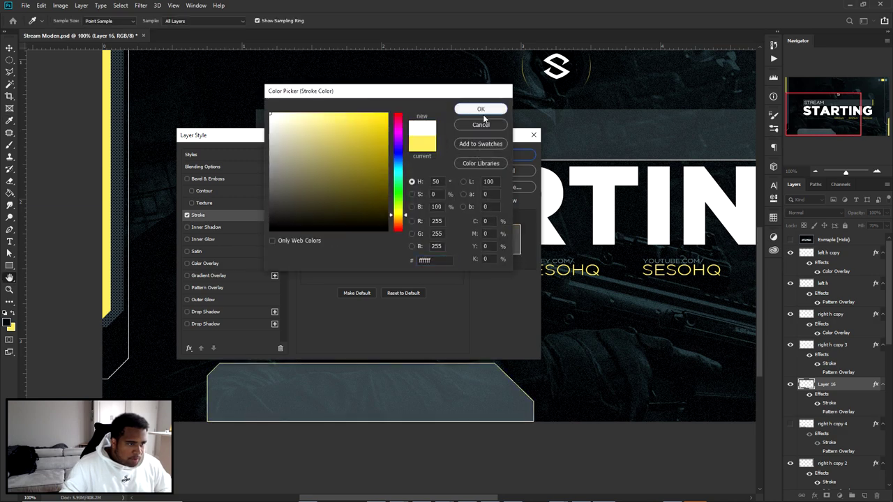
{"action": "left_click", "coordinate": [481, 110]}
{"action": "left_click", "coordinate": [524, 155]}
{"action": "left_click_drag", "start_coordinate": [884, 230], "coordinate": [838, 239]}
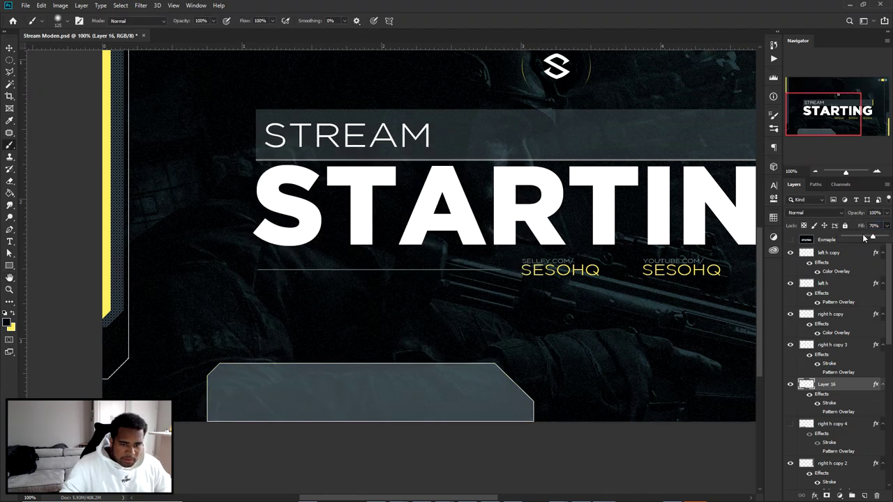
{"action": "key", "text": "v"}
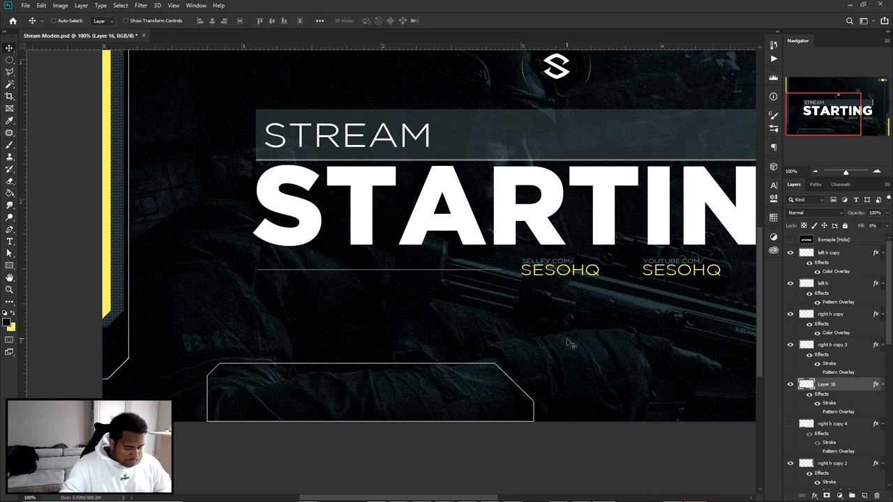
{"action": "key", "text": "ctrl+minus"}
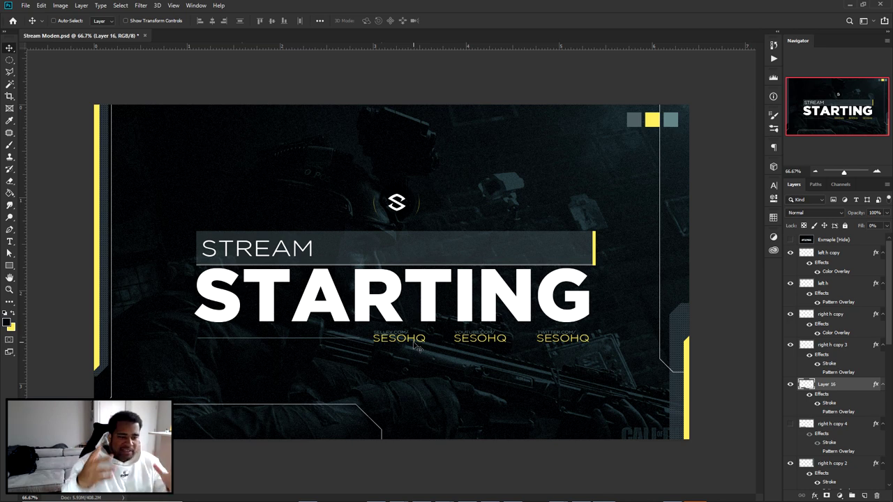
Add a text layer in the Arame font reading '/ / / / /'
{"action": "key", "text": "t"}
{"action": "left_click", "coordinate": [505, 214]}
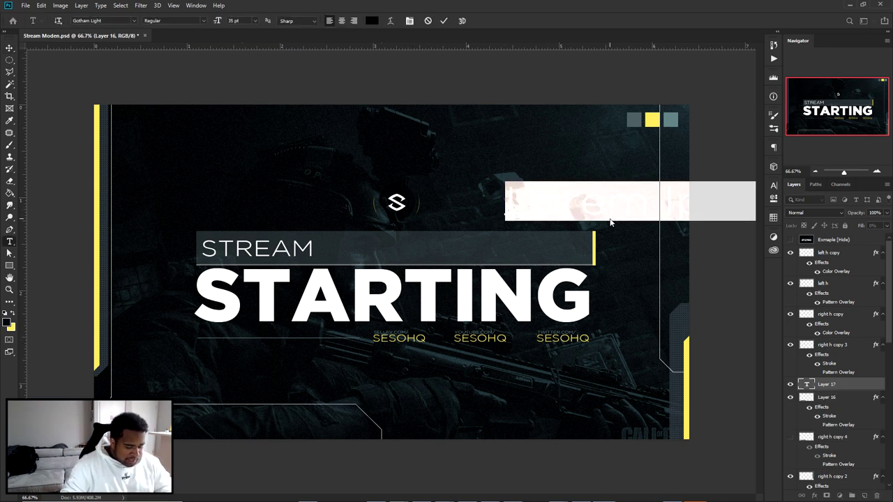
{"action": "type", "text": "SOCIAL"}
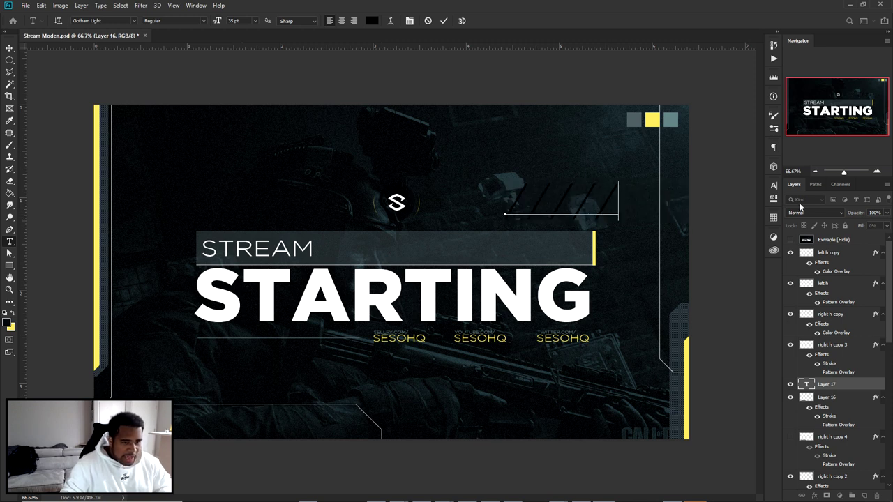
{"action": "key", "text": "ctrl+a"}
{"action": "left_click", "coordinate": [774, 185]}
{"action": "left_click", "coordinate": [717, 199]}
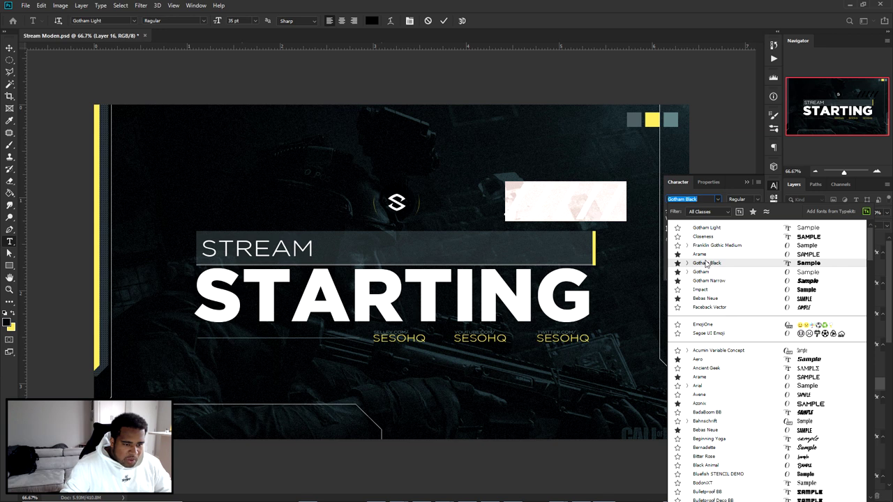
{"action": "left_click", "coordinate": [700, 254]}
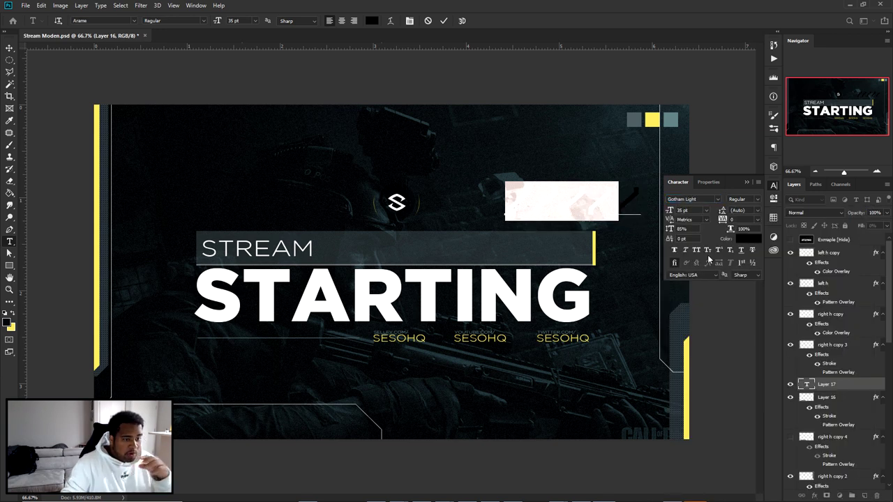
{"action": "key", "text": "ctrl+a"}
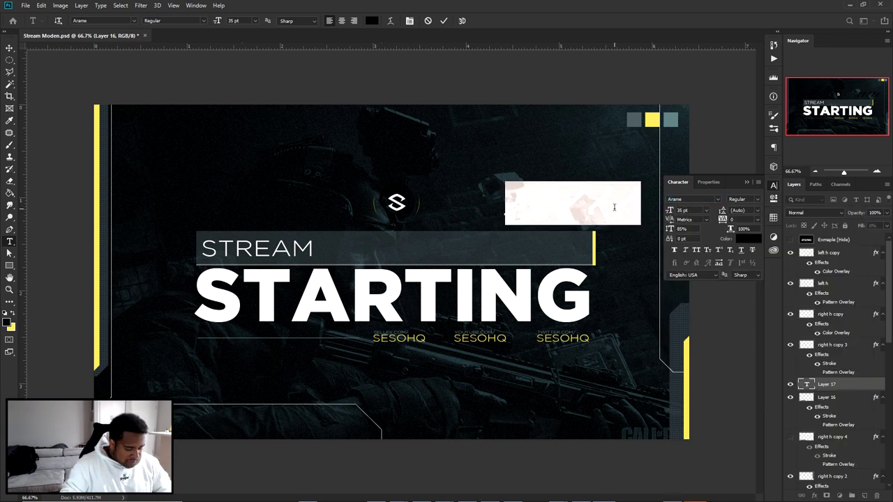
{"action": "type", "text": "/ / "}
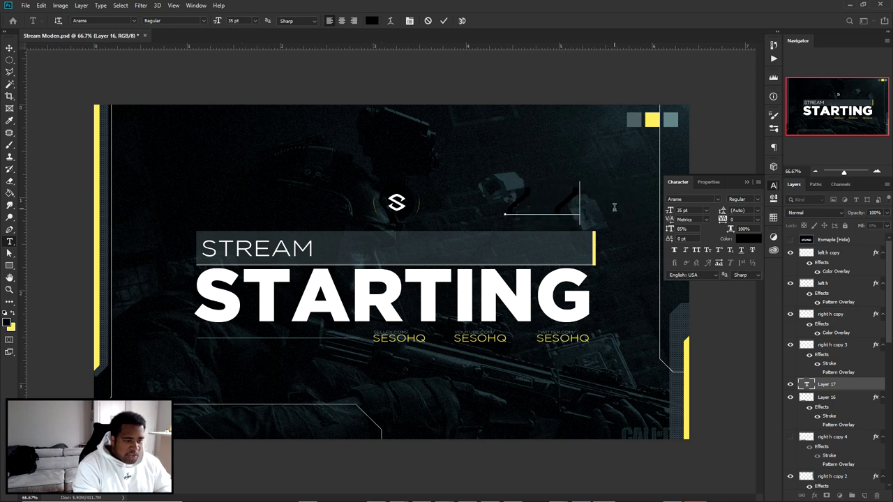
{"action": "type", "text": "/ / /"}
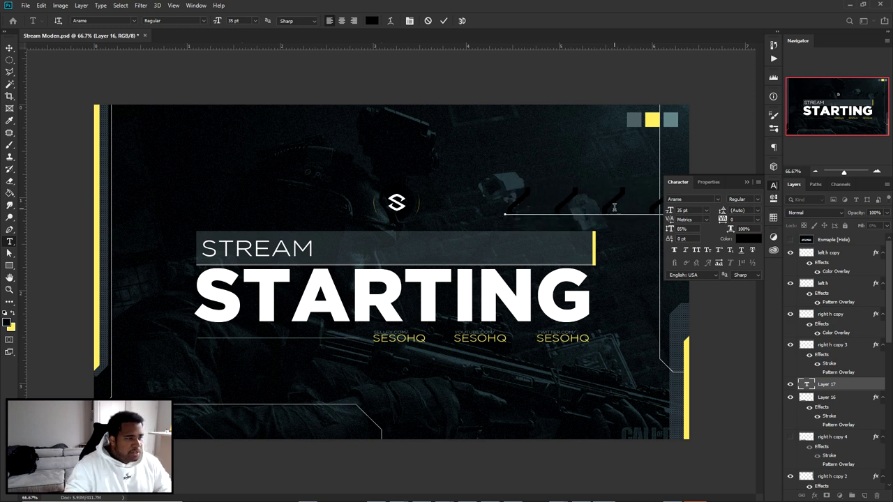
{"action": "key", "text": "ctrl+Return"}
Colour the slashes grey-teal and shrink them to sit near the S logo
{"action": "key", "text": "v"}
{"action": "left_click_drag", "start_coordinate": [578, 169], "coordinate": [487, 169]}
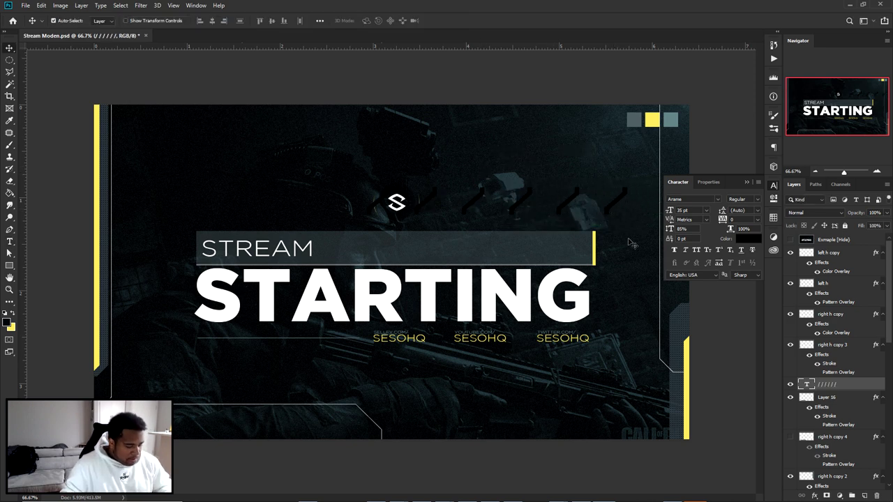
{"action": "left_click", "coordinate": [741, 238]}
{"action": "left_click", "coordinate": [674, 123]}
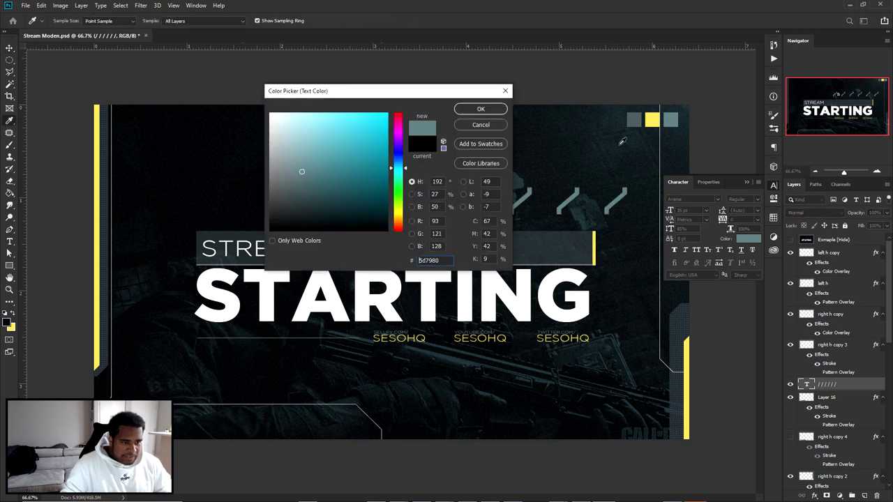
{"action": "left_click", "coordinate": [475, 109]}
{"action": "key", "text": "ctrl+t"}
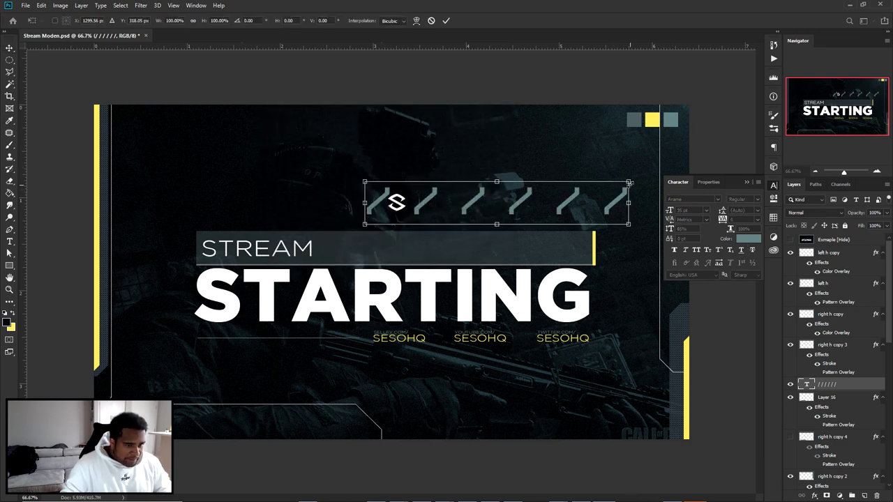
{"action": "left_click_drag", "start_coordinate": [632, 180], "coordinate": [402, 216]}
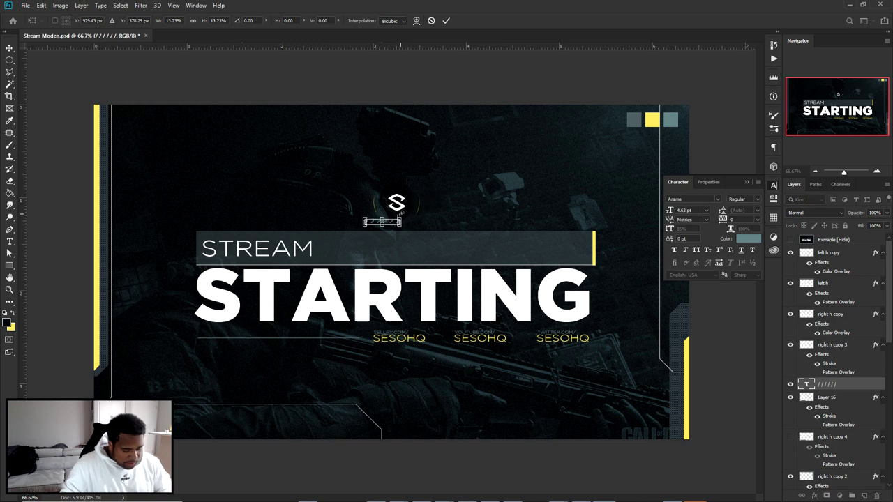
{"action": "key", "text": "Return"}
Duplicate the slash marks and place the copy left of STARTING
{"action": "scroll", "coordinate": [593, 225], "scroll_direction": "up", "scroll_amount": 3}
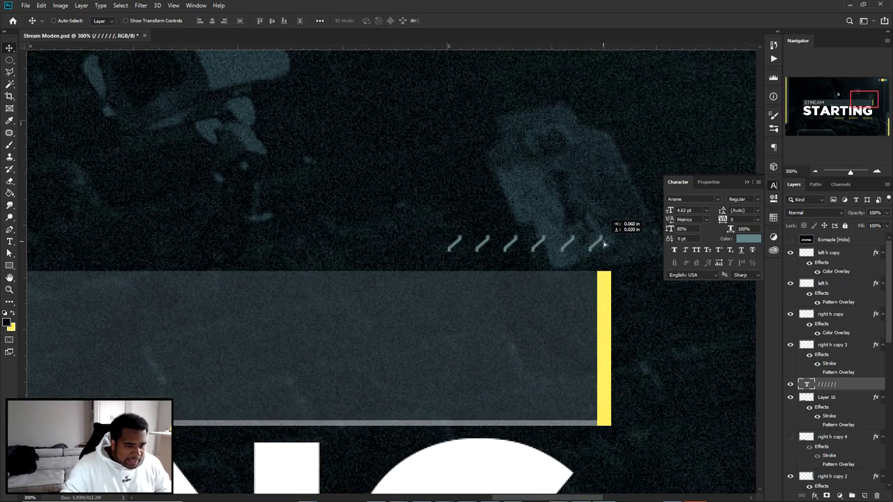
{"action": "scroll", "coordinate": [599, 249], "scroll_direction": "down", "scroll_amount": 2}
{"action": "scroll", "coordinate": [599, 249], "scroll_direction": "down", "scroll_amount": 1}
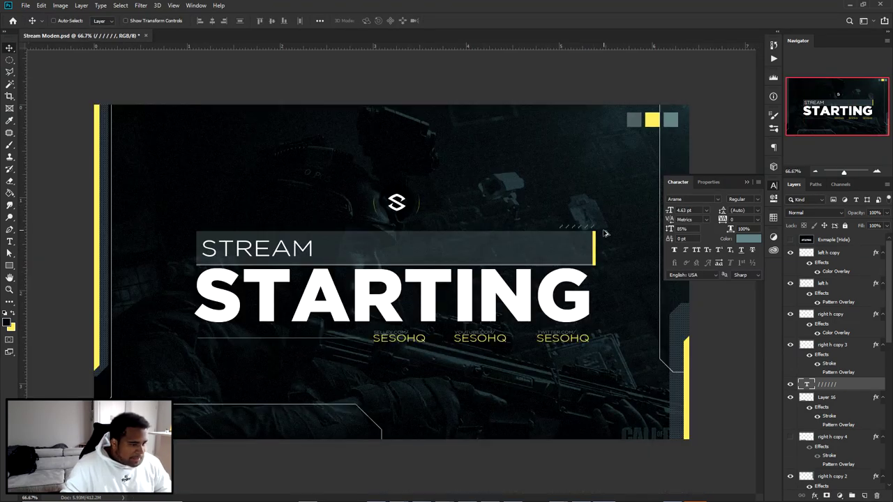
{"action": "scroll", "coordinate": [574, 229], "scroll_direction": "up", "scroll_amount": 2}
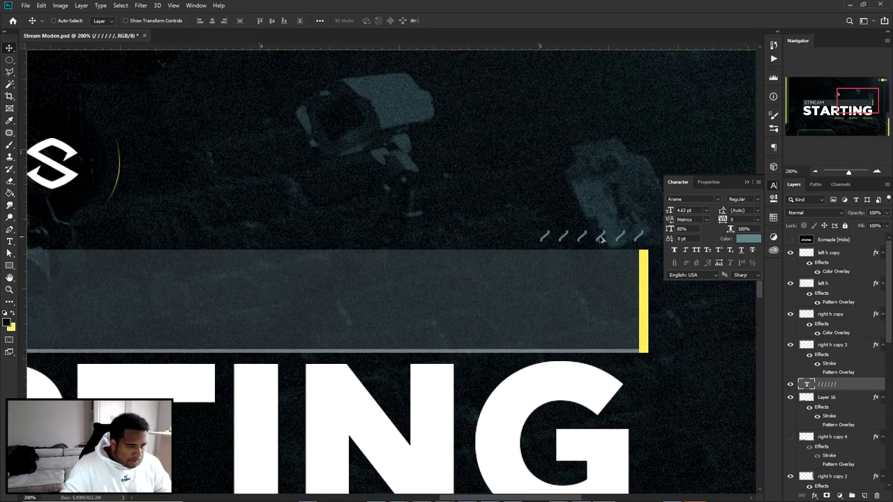
{"action": "left_click_drag", "start_coordinate": [557, 240], "coordinate": [515, 239]}
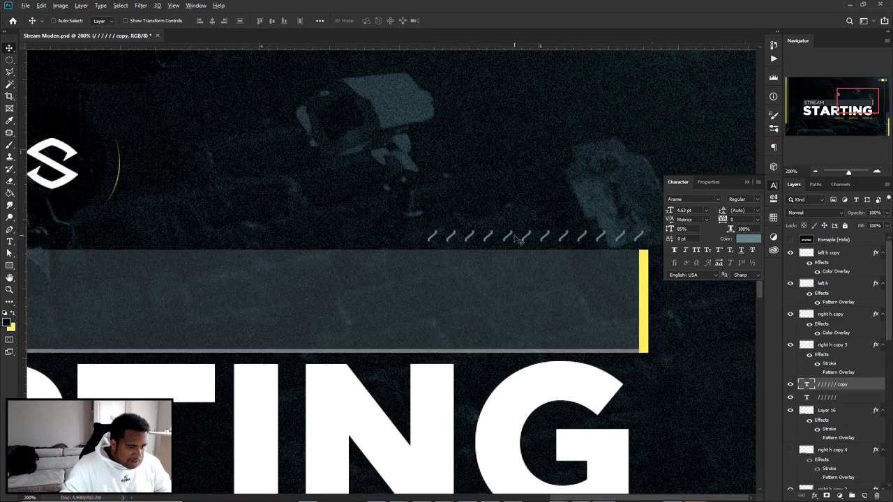
{"action": "scroll", "coordinate": [516, 238], "scroll_direction": "down", "scroll_amount": 2}
{"action": "left_click_drag", "start_coordinate": [594, 236], "coordinate": [191, 322]}
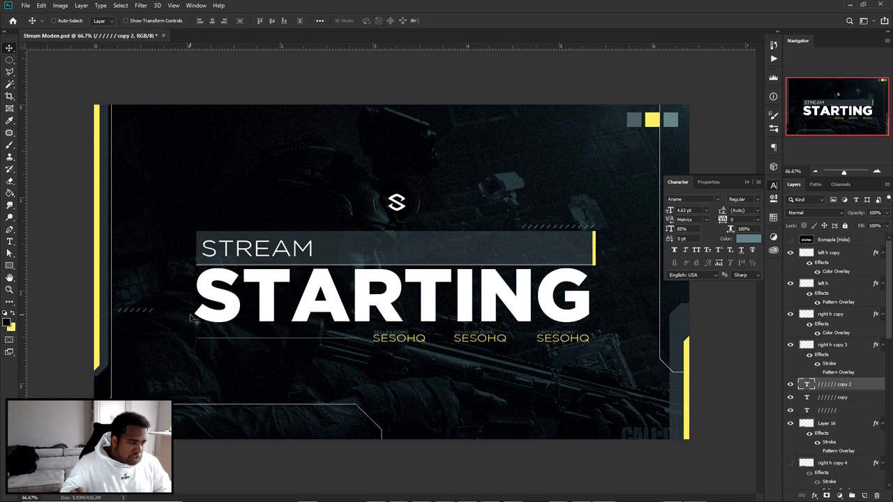
Retype the slash copy's text as 'starting'
{"action": "key", "text": "t"}
{"action": "left_click", "coordinate": [145, 314]}
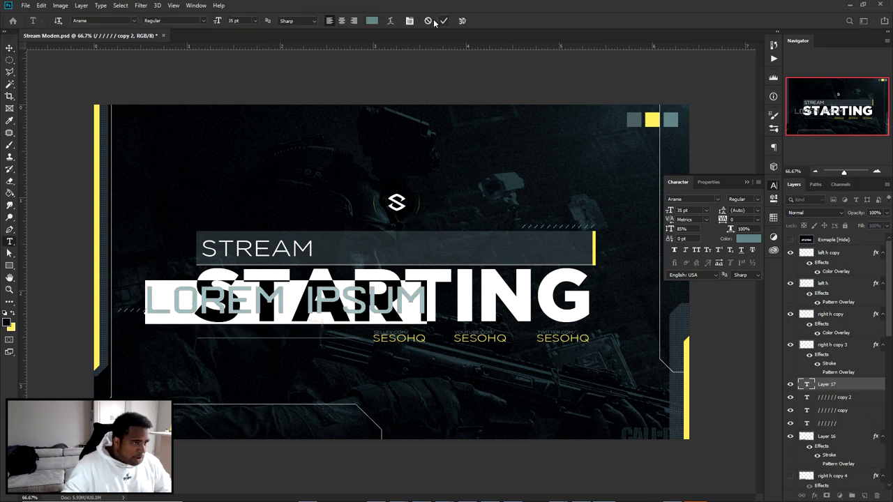
{"action": "key", "text": "Escape"}
{"action": "double_click", "coordinate": [138, 309]}
{"action": "key", "text": "BackSpace"}
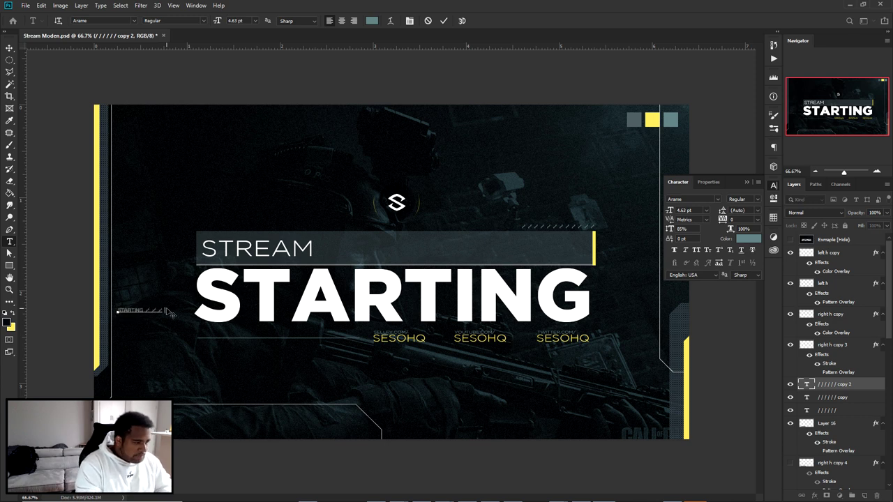
{"action": "left_click", "coordinate": [444, 20]}
{"action": "key", "text": "v"}
Rotate the STARTING label -90° so it runs vertically
{"action": "key", "text": "ctrl+t"}
{"action": "left_click_drag", "start_coordinate": [204, 321], "coordinate": [171, 274]}
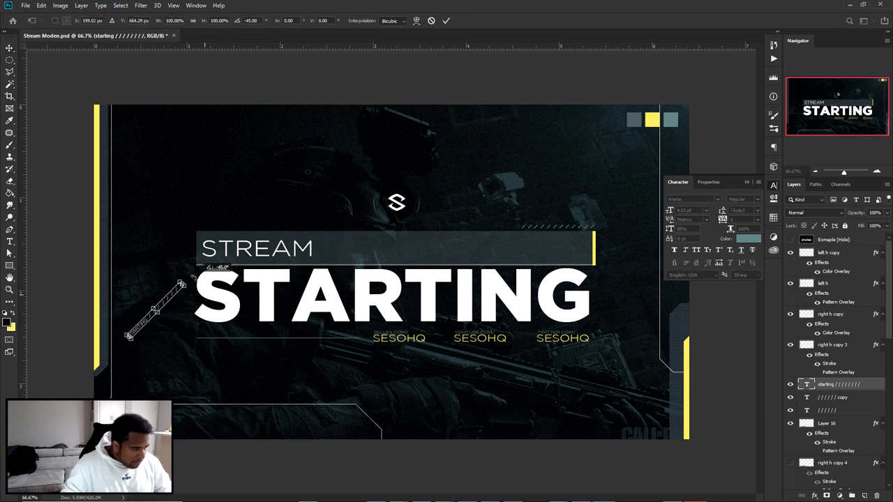
{"action": "key", "text": "Return"}
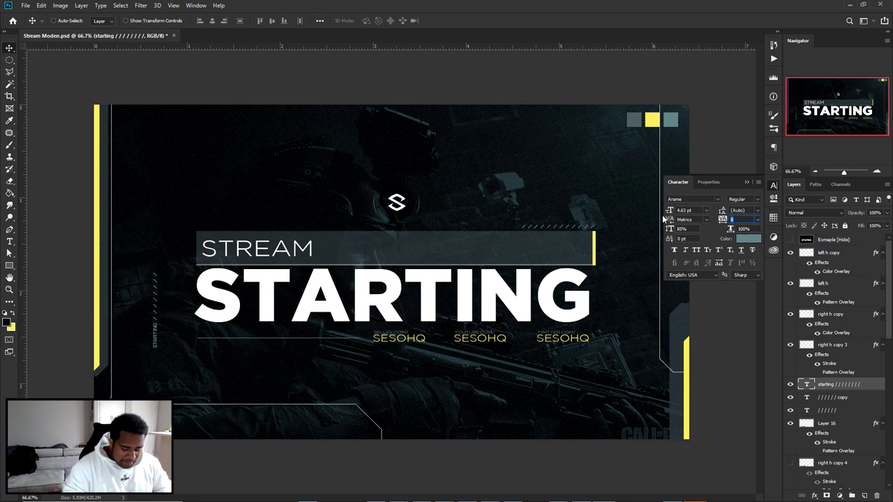
Widen the vertical label's tracking to 600 and move it up the left edge
{"action": "type", "text": "250"}
{"action": "key", "text": "Return"}
{"action": "left_click", "coordinate": [718, 219]}
{"action": "type", "text": "600"}
{"action": "key", "text": "Return"}
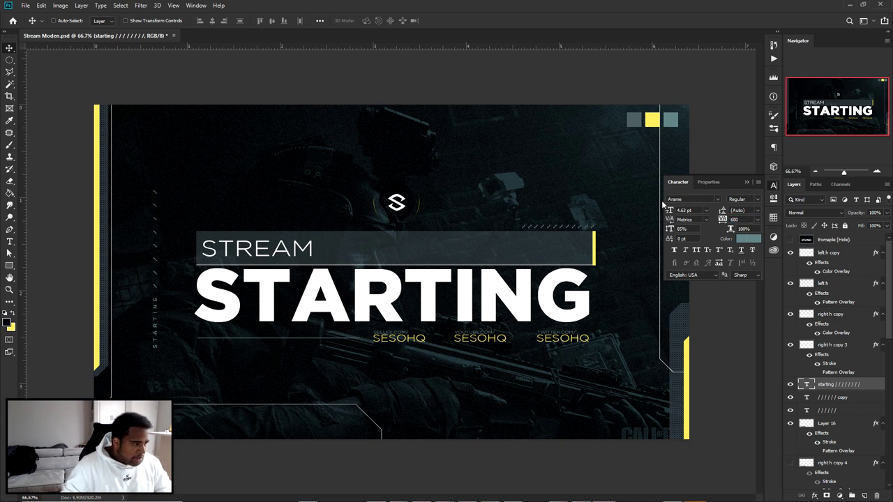
{"action": "left_click_drag", "start_coordinate": [207, 248], "coordinate": [221, 209]}
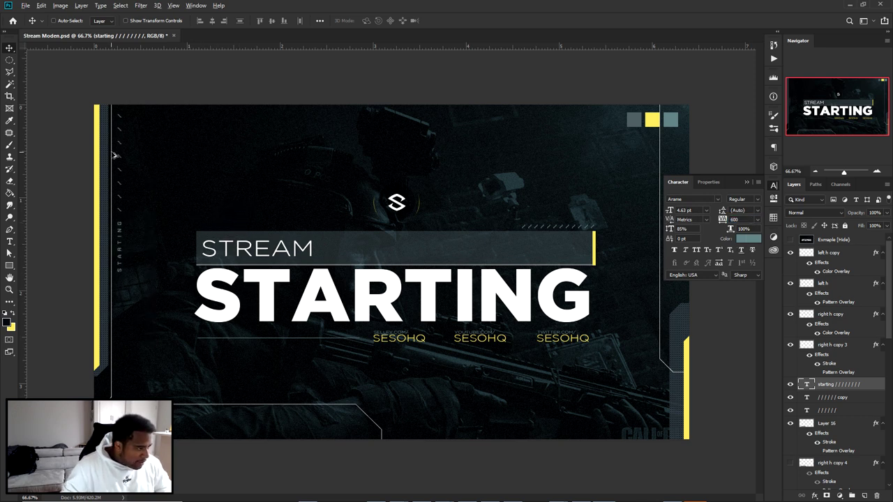
{"action": "left_click", "coordinate": [774, 190]}
Duplicate the vertical label onto the right frame line and retype it as 'decrypting'
{"action": "left_click_drag", "start_coordinate": [154, 251], "coordinate": [684, 253]}
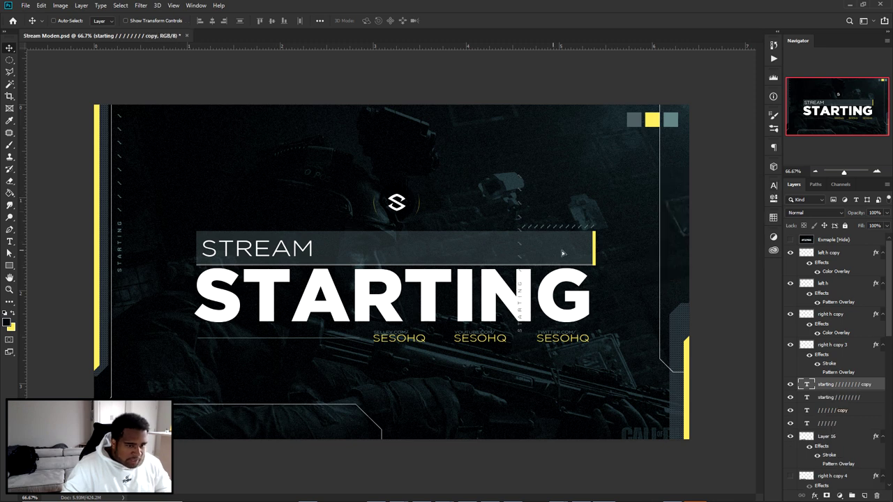
{"action": "double_click", "coordinate": [651, 292]}
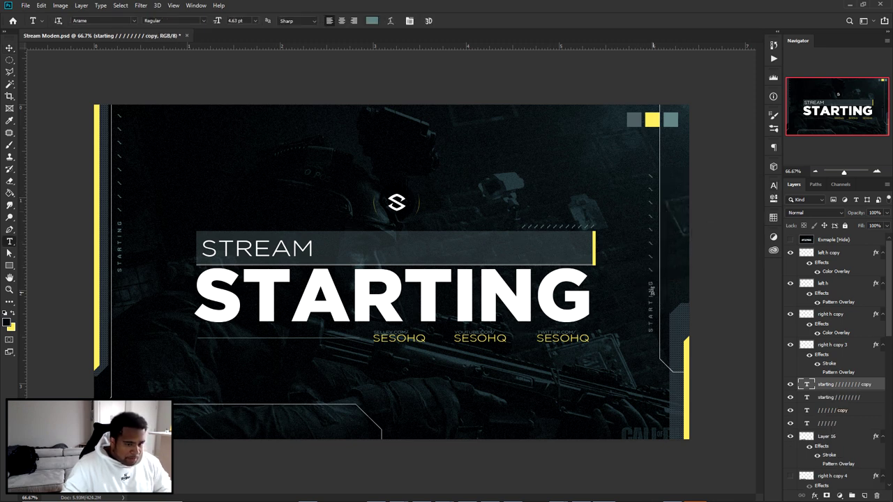
{"action": "key", "text": "BackSpace"}
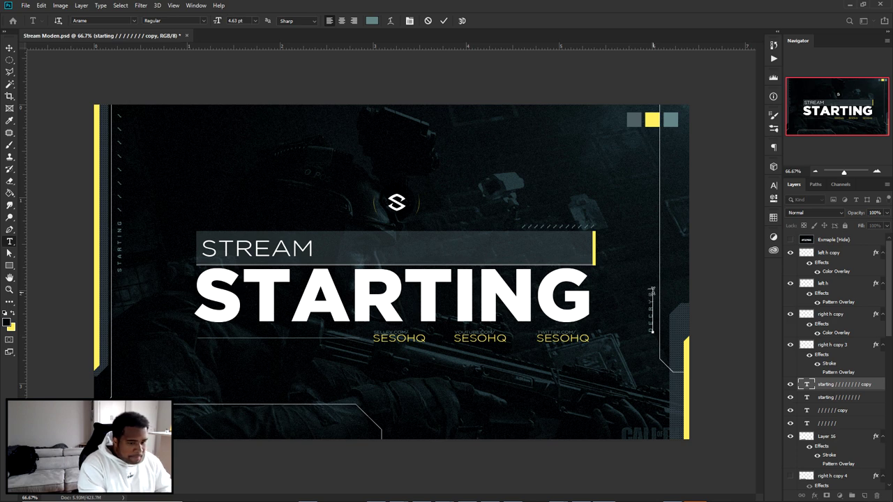
{"action": "type", "text": "/"}
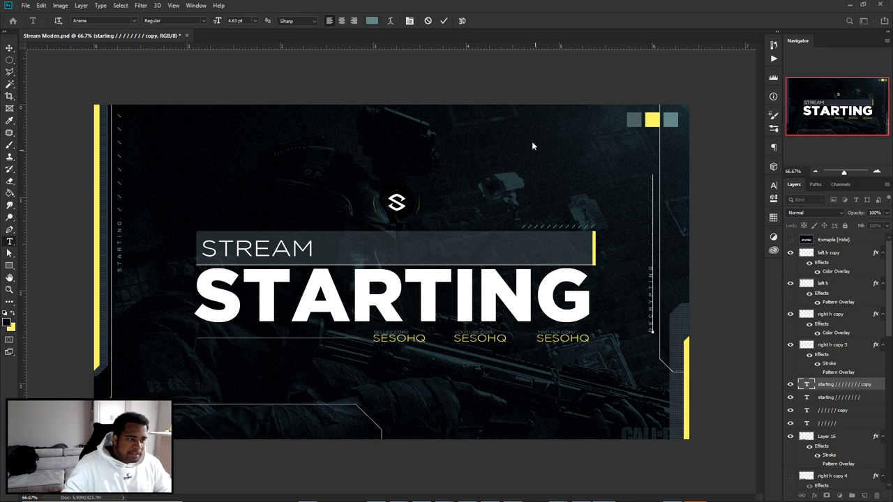
{"action": "left_click", "coordinate": [444, 20]}
Scale the vertical decrypting label down to a smaller size
{"action": "key", "text": "v"}
{"action": "key", "text": "ctrl+t"}
{"action": "left_click_drag", "start_coordinate": [651, 333], "coordinate": [651, 266]}
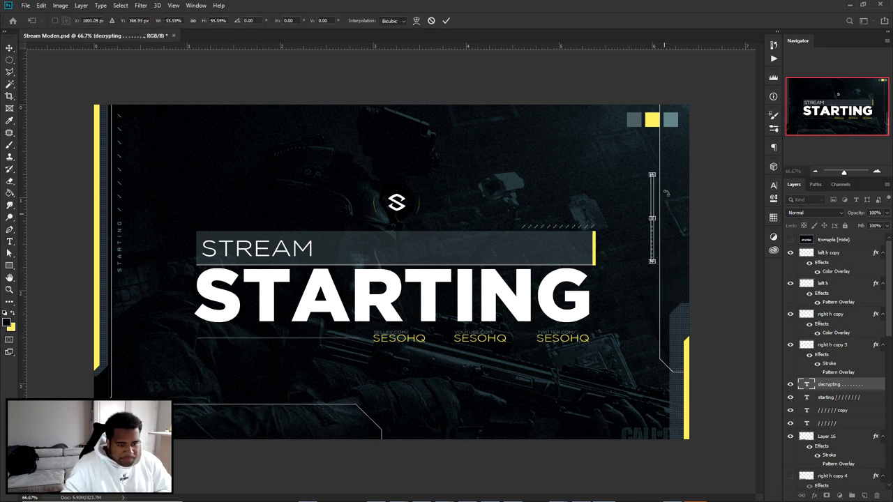
{"action": "key", "text": "Return"}
{"action": "scroll", "coordinate": [674, 173], "scroll_direction": "up", "scroll_amount": 1}
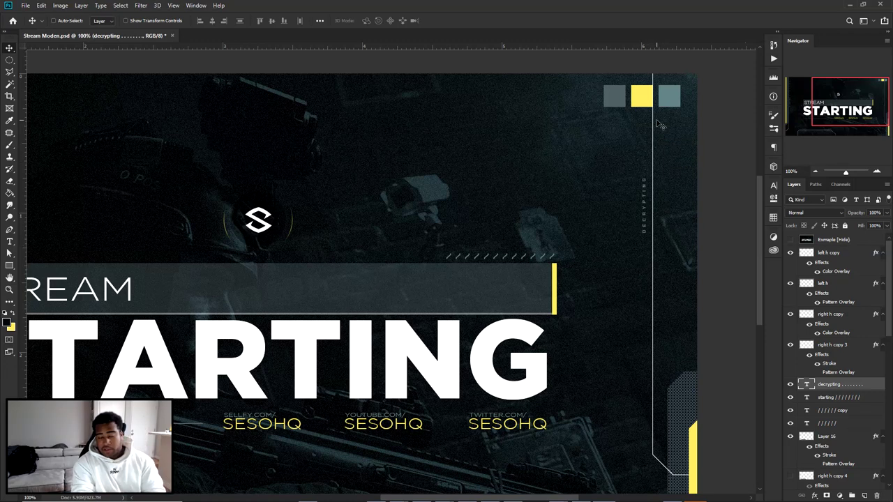
Hide the #CP layer to remove the three small squares in the top-right corner
{"action": "left_click", "coordinate": [644, 109], "text": "ctrl"}
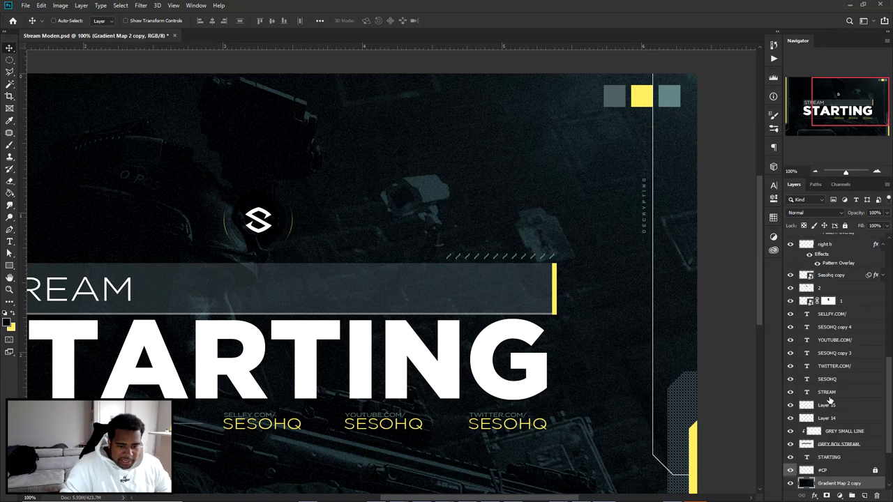
{"action": "left_click", "coordinate": [791, 471]}
{"action": "scroll", "coordinate": [527, 265], "scroll_direction": "down", "scroll_amount": 1}
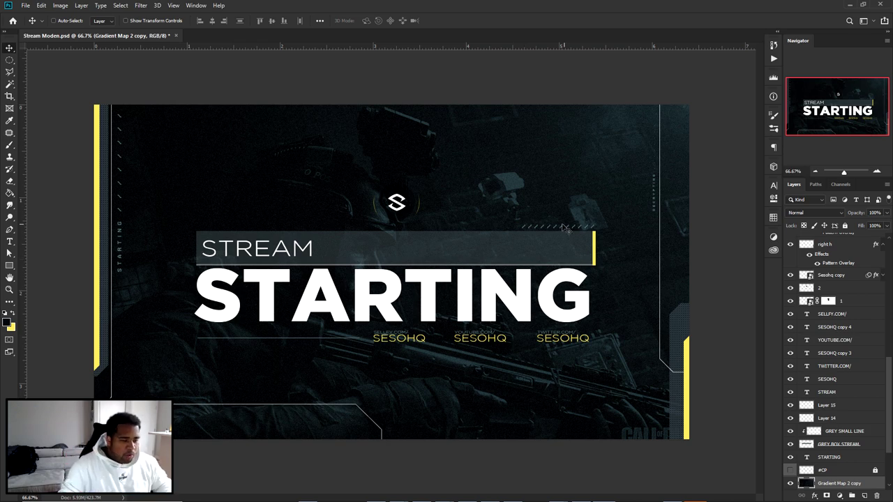
{"action": "scroll", "coordinate": [502, 236], "scroll_direction": "up", "scroll_amount": 3}
Bring up the New Document dialog from the File menu
{"action": "scroll", "coordinate": [486, 231], "scroll_direction": "down", "scroll_amount": 3}
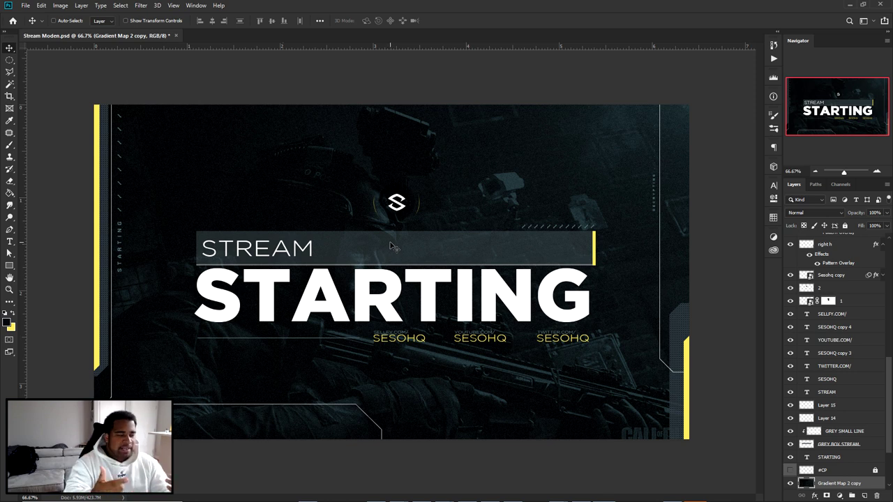
{"action": "left_click", "coordinate": [23, 6]}
{"action": "left_click", "coordinate": [34, 16]}
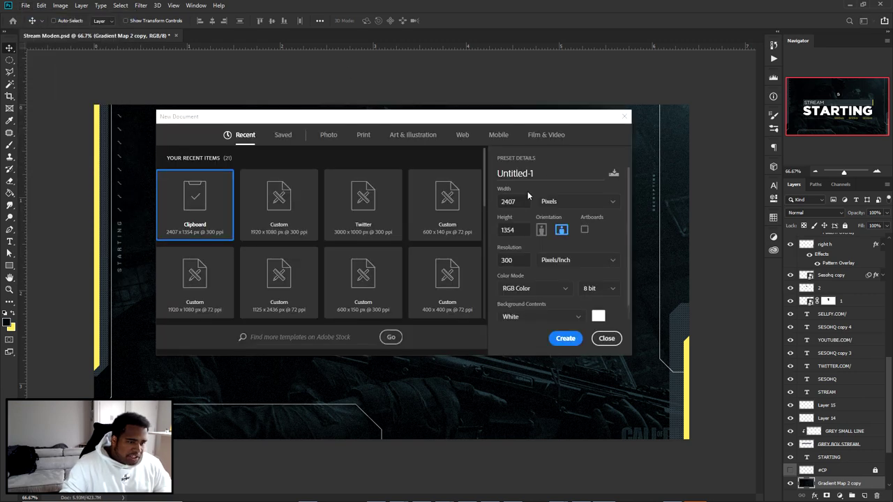
Create a 600 × 140 px document from the recent preset and pull its top and right crop edges inward
{"action": "double_click", "coordinate": [441, 200]}
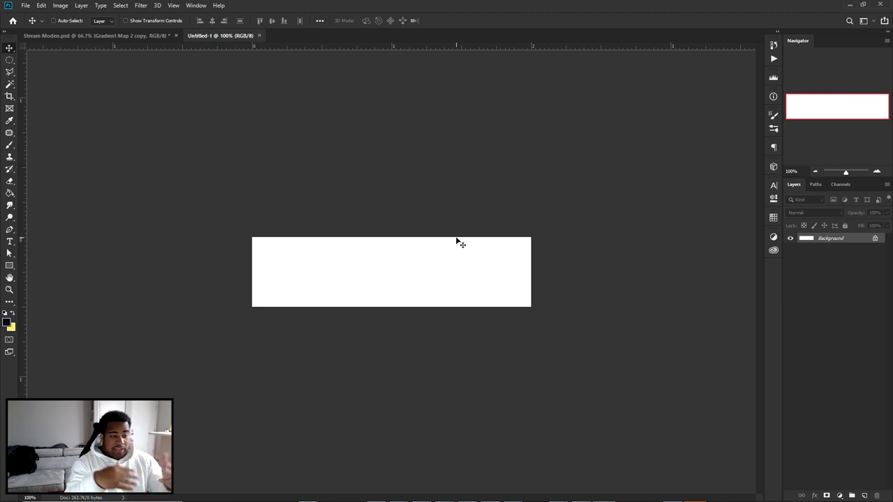
{"action": "key", "text": "c"}
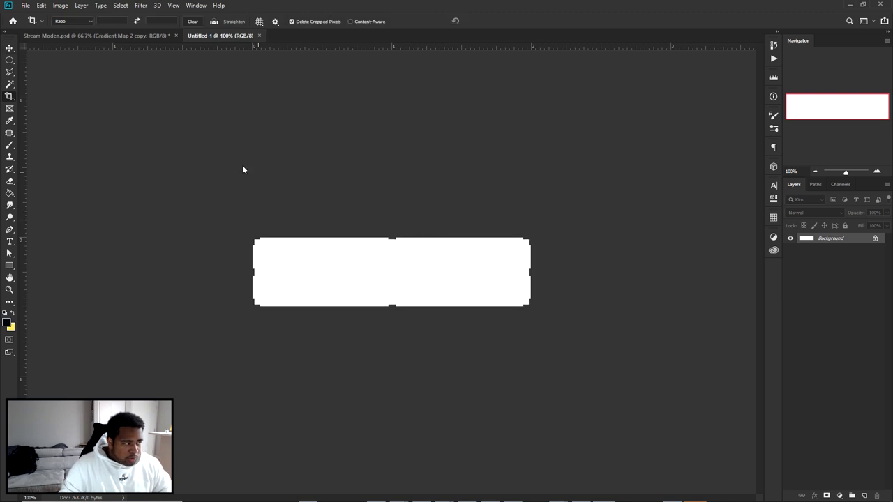
{"action": "left_click_drag", "start_coordinate": [391, 238], "coordinate": [395, 264]}
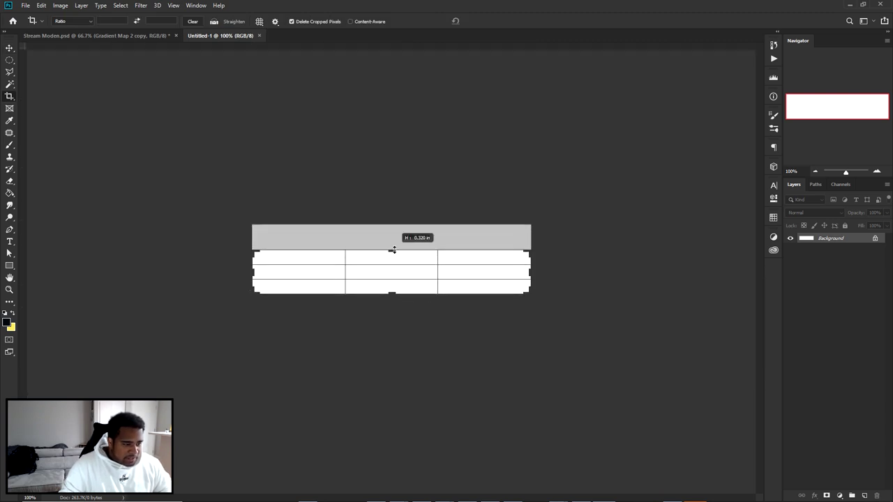
{"action": "left_click_drag", "start_coordinate": [525, 280], "coordinate": [514, 279]}
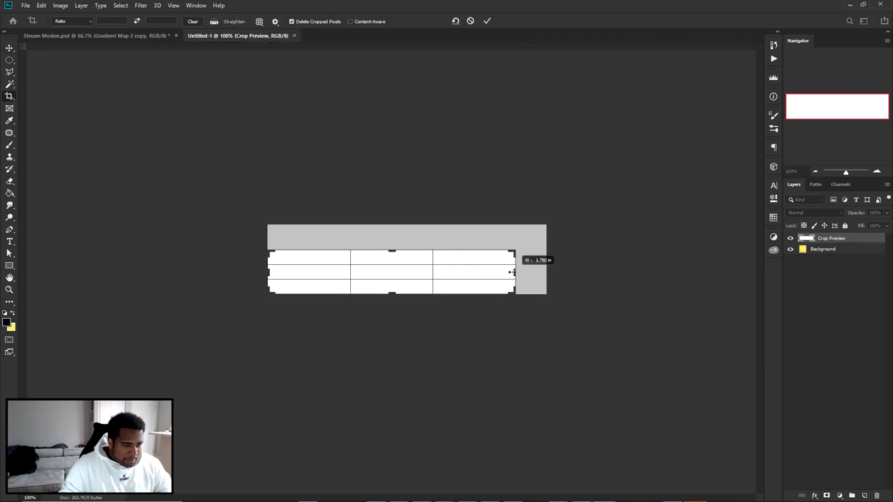
Apply the crop, then drag the layers from SELLFY.COM down to STARTING into the new document
{"action": "left_click", "coordinate": [487, 21]}
{"action": "left_click", "coordinate": [74, 36]}
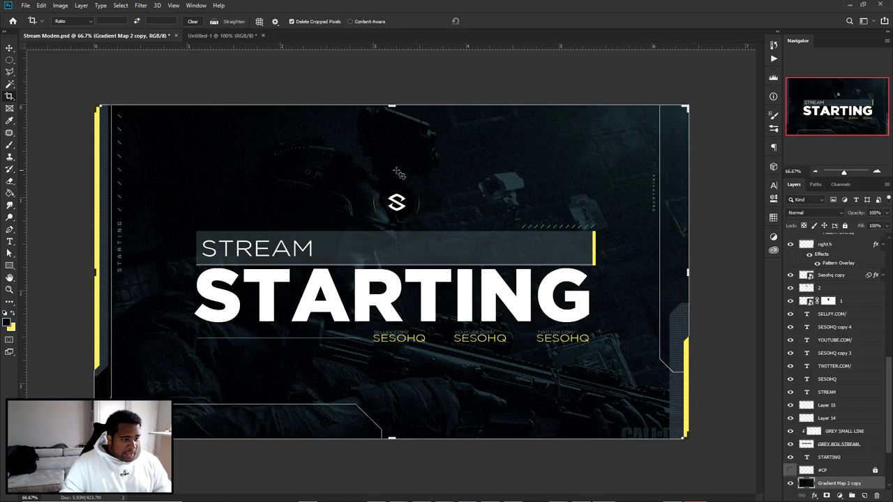
{"action": "key", "text": "v"}
{"action": "scroll", "coordinate": [842, 275], "scroll_direction": "up", "scroll_amount": 10}
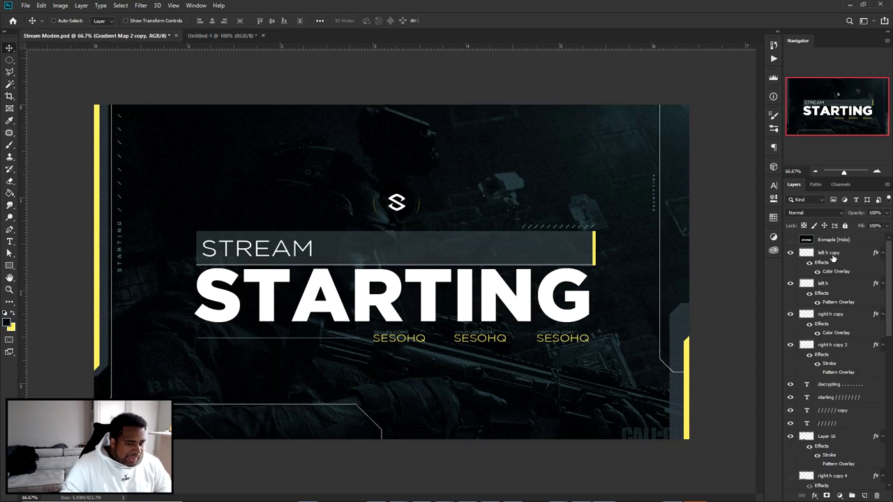
{"action": "left_click", "coordinate": [831, 253]}
{"action": "scroll", "coordinate": [833, 258], "scroll_direction": "down", "scroll_amount": 10}
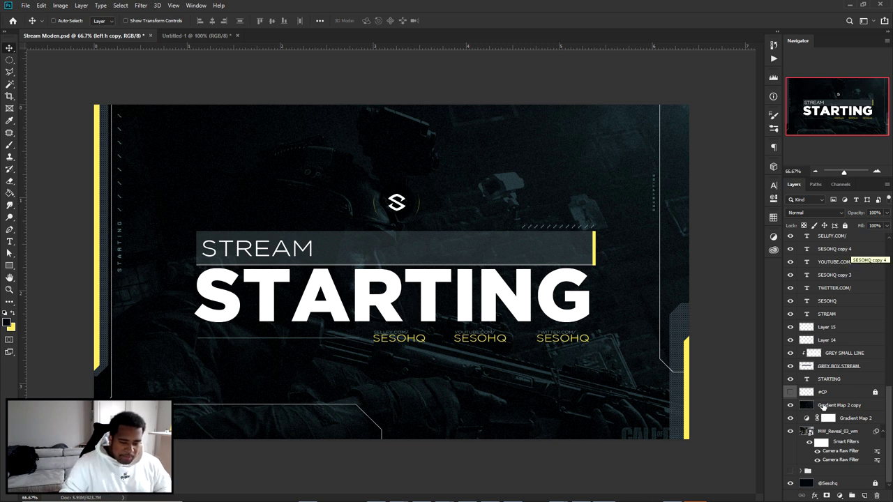
{"action": "scroll", "coordinate": [846, 337], "scroll_direction": "up", "scroll_amount": 3}
{"action": "scroll", "coordinate": [842, 293], "scroll_direction": "down", "scroll_amount": 3}
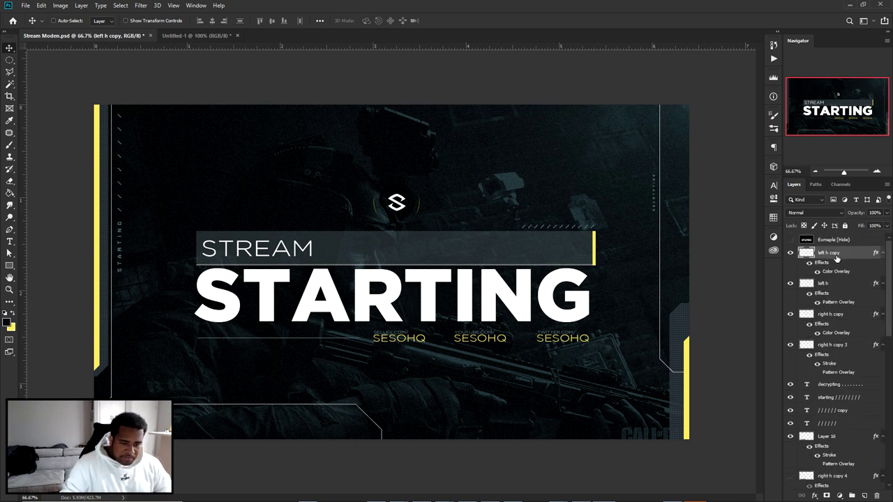
{"action": "left_click", "coordinate": [841, 379], "text": "shift"}
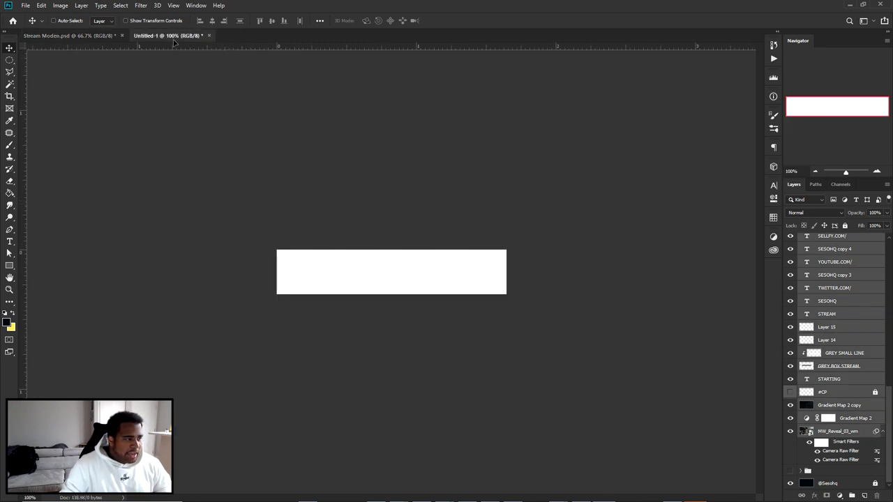
{"action": "left_click_drag", "start_coordinate": [206, 79], "coordinate": [392, 268]}
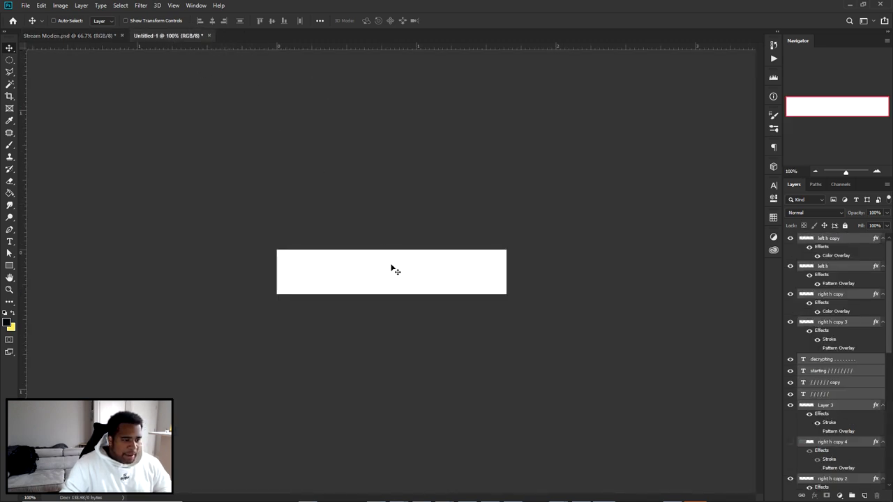
Select the overlay layers from Sesohq copy to MW_Reveal
{"action": "scroll", "coordinate": [826, 383], "scroll_direction": "down", "scroll_amount": 5}
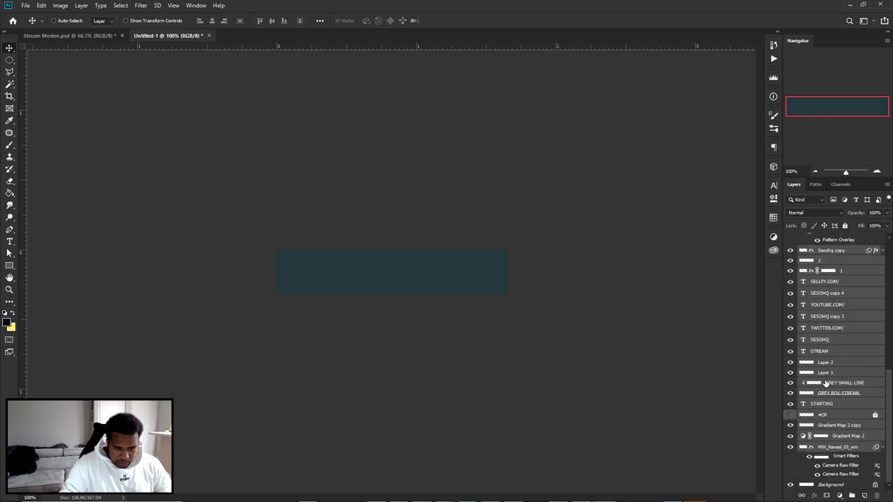
{"action": "left_click", "coordinate": [828, 417]}
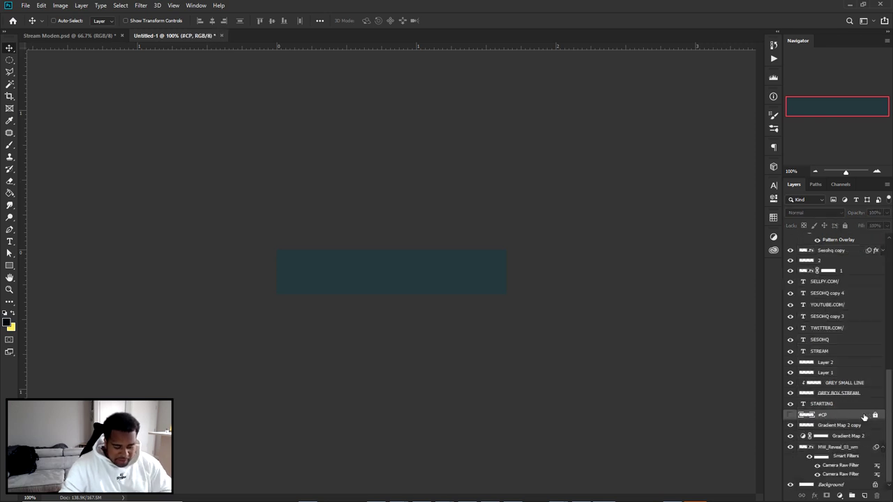
{"action": "left_click", "coordinate": [863, 425]}
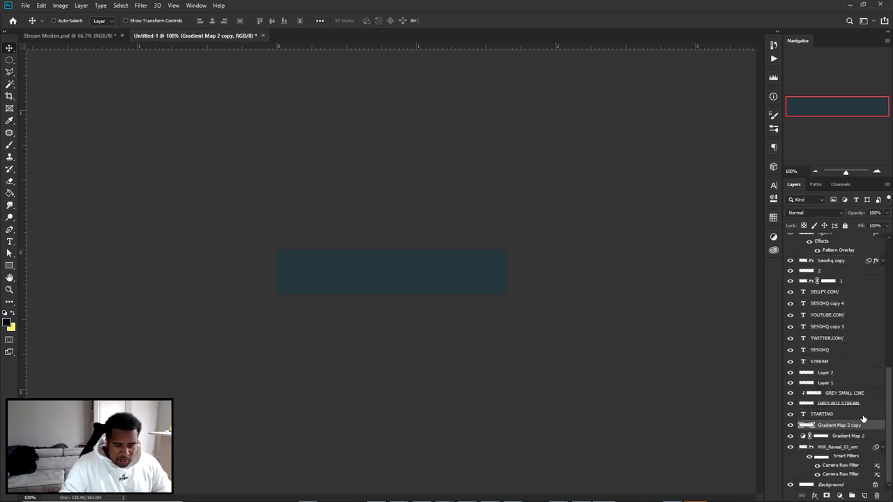
{"action": "scroll", "coordinate": [862, 419], "scroll_direction": "up", "scroll_amount": 10}
{"action": "scroll", "coordinate": [840, 431], "scroll_direction": "down", "scroll_amount": 10}
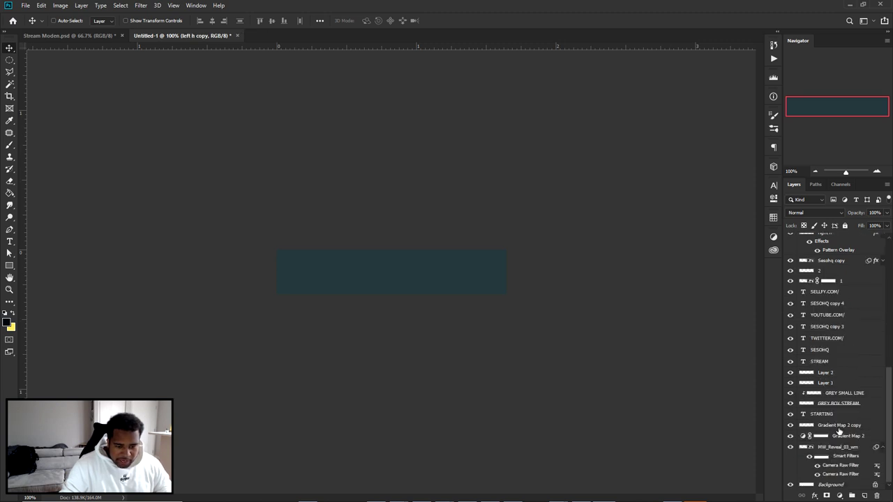
{"action": "left_click", "coordinate": [833, 452], "text": "shift"}
Scale the selected layers to 37.79% and move the content into the banner
{"action": "key", "text": "ctrl+minus"}
{"action": "key", "text": "ctrl+minus"}
{"action": "key", "text": "ctrl+t"}
{"action": "key", "text": "ctrl+minus"}
{"action": "key", "text": "ctrl+minus"}
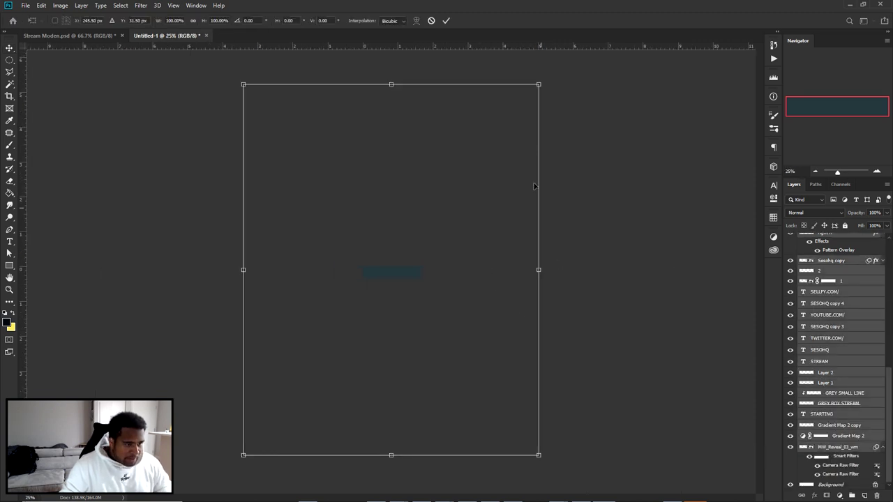
{"action": "left_click_drag", "start_coordinate": [538, 93], "coordinate": [338, 359]}
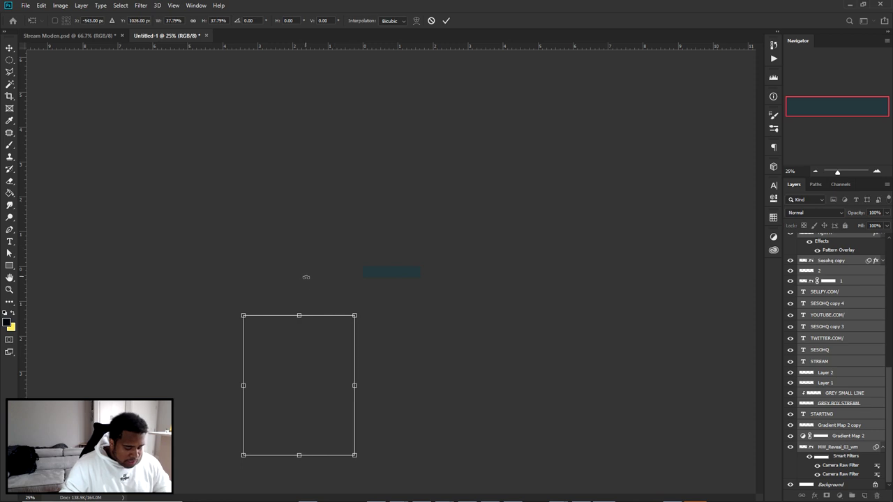
{"action": "key", "text": "Return"}
{"action": "key", "text": "ctrl+1"}
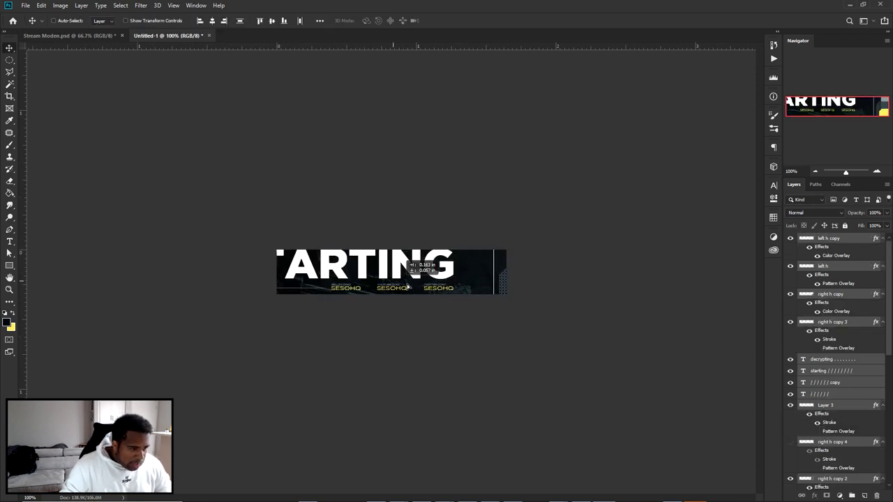
{"action": "mouse_move", "coordinate": [408, 281]}
{"action": "left_mouse_down"}
{"action": "mouse_move", "coordinate": [462, 289]}
{"action": "mouse_move", "coordinate": [471, 326]}
{"action": "mouse_move", "coordinate": [475, 299]}
{"action": "left_mouse_up"}
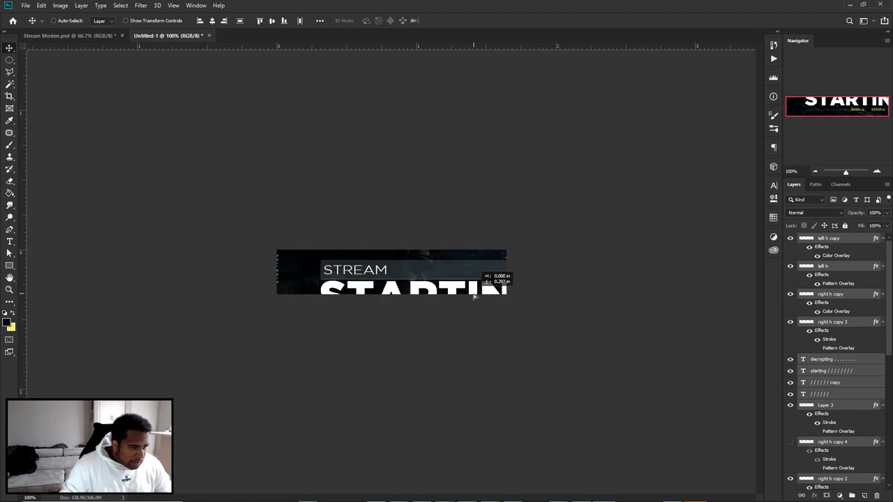
{"action": "key", "text": "ctrl+plus"}
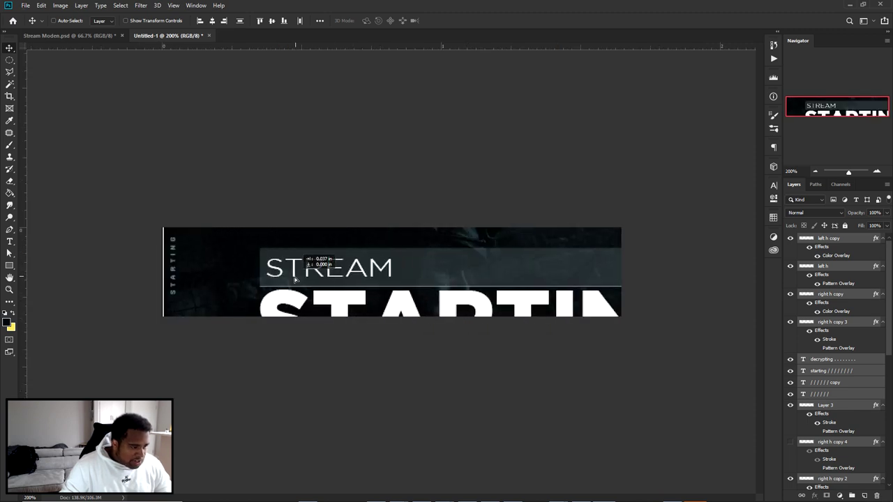
Change the STREAM text to 'FOLLOW ME'
{"action": "key", "text": "t"}
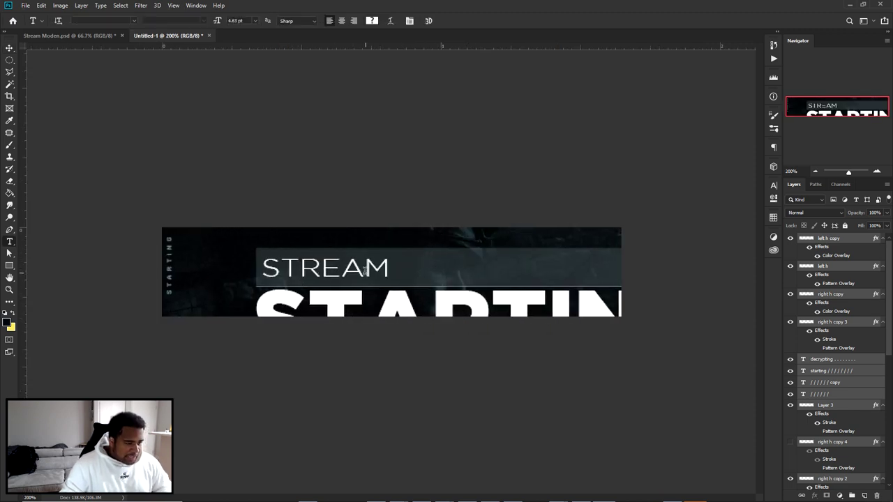
{"action": "double_click", "coordinate": [365, 271]}
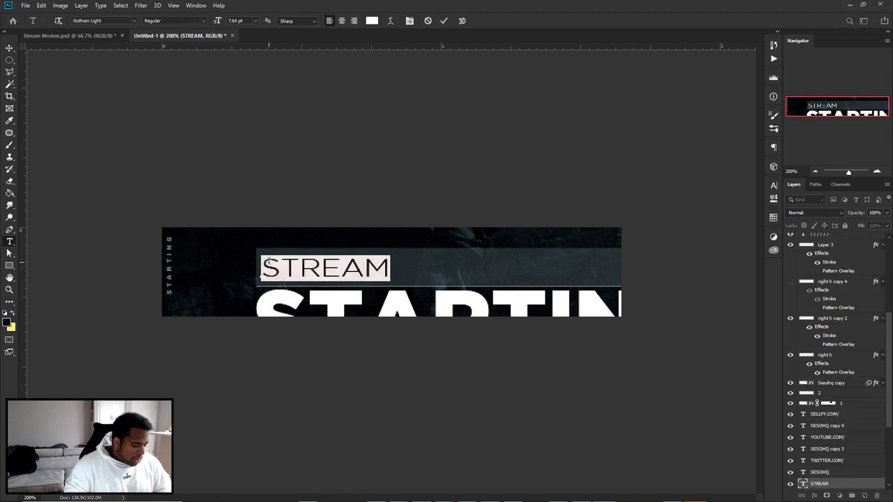
{"action": "type", "text": "folloFOLLOW ME"}
{"action": "left_click", "coordinate": [444, 20]}
{"action": "key", "text": "v"}
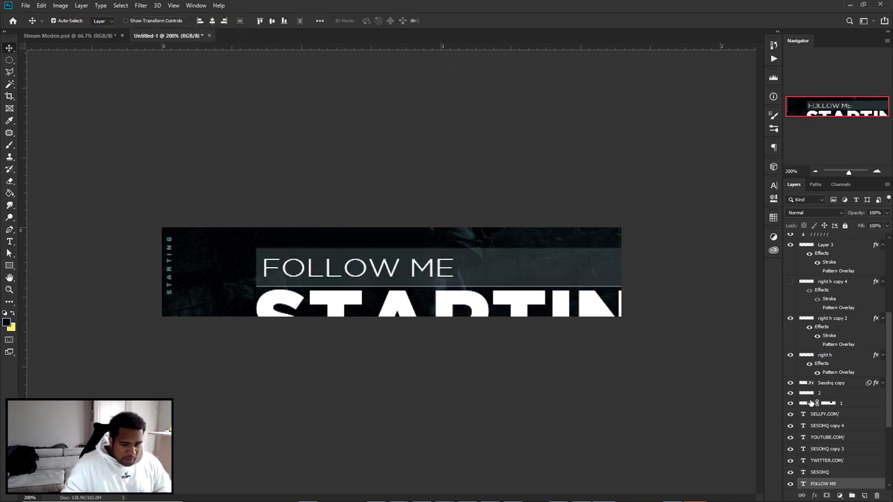
Shrink FOLLOW ME with Layer 1 and GREY SMALL LINE and move it up in the banner
{"action": "scroll", "coordinate": [811, 403], "scroll_direction": "down", "scroll_amount": 3}
{"action": "left_click", "coordinate": [822, 421], "text": "ctrl"}
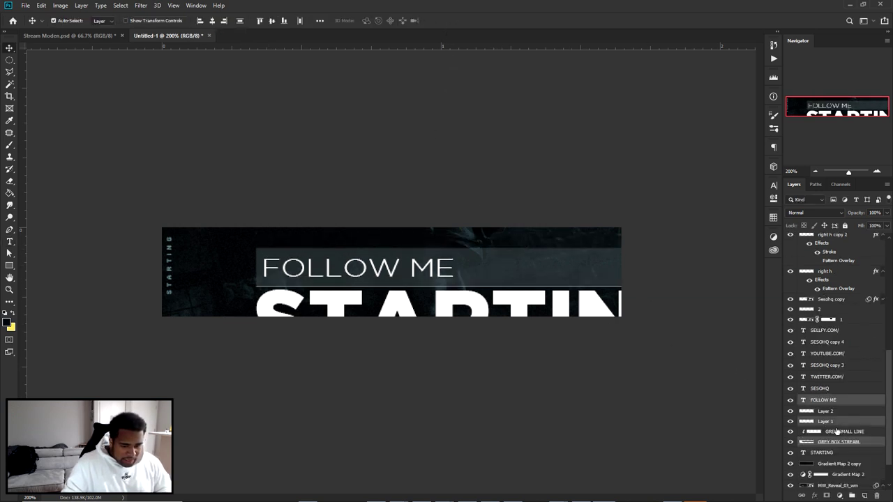
{"action": "left_click", "coordinate": [837, 432], "text": "ctrl"}
{"action": "key", "text": "ctrl+t"}
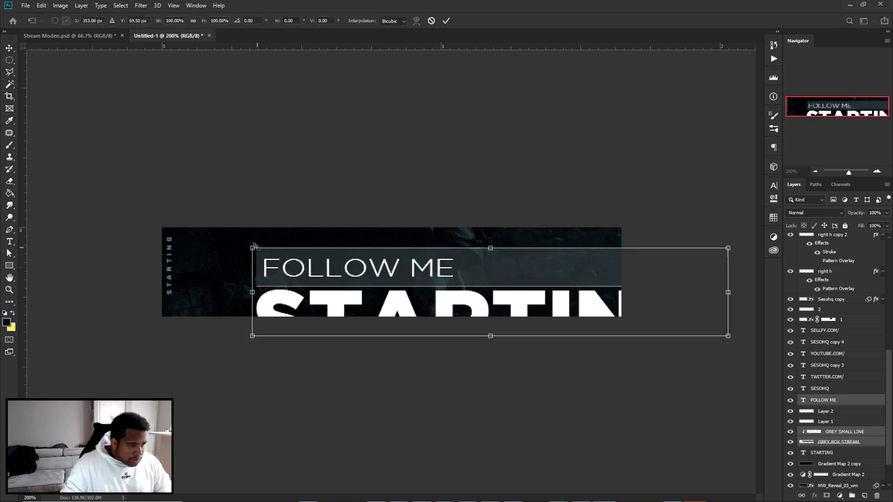
{"action": "left_click_drag", "start_coordinate": [254, 247], "coordinate": [413, 279]}
{"action": "key", "text": "Return"}
{"action": "mouse_move", "coordinate": [550, 311]}
{"action": "left_mouse_down"}
{"action": "mouse_move", "coordinate": [525, 267]}
{"action": "mouse_move", "coordinate": [517, 275]}
{"action": "left_mouse_up"}
Replace STARTING with 'TWITTER', scale it down and position it beneath FOLLOW ME
{"action": "double_click", "coordinate": [481, 307]}
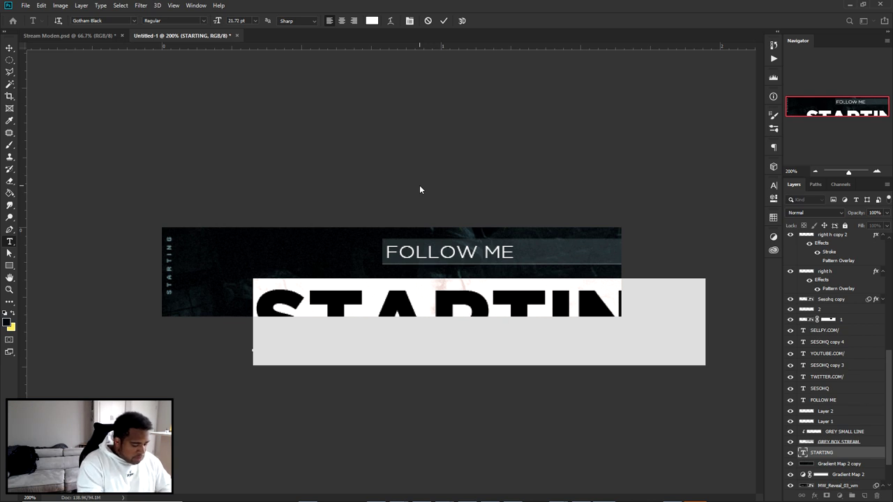
{"action": "type", "text": "TWITTER"}
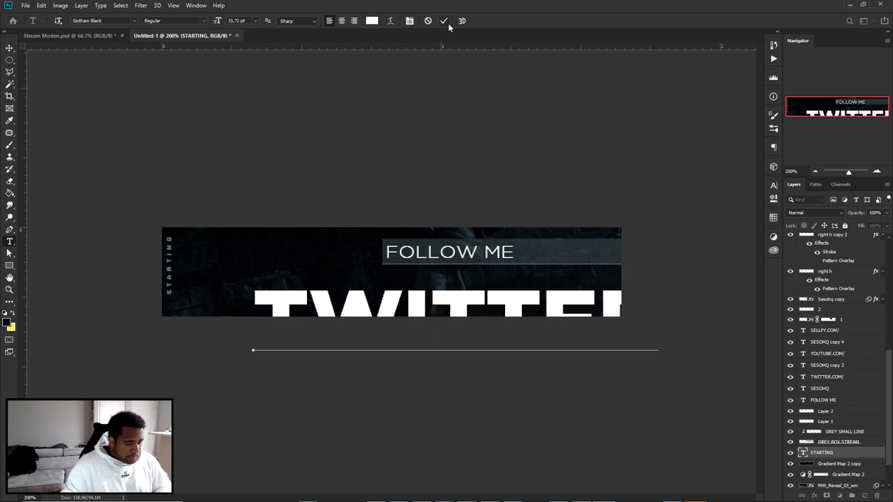
{"action": "left_click", "coordinate": [445, 22]}
{"action": "key", "text": "ctrl+t"}
{"action": "left_click_drag", "start_coordinate": [659, 277], "coordinate": [512, 309]}
{"action": "mouse_move", "coordinate": [465, 339]}
{"action": "left_mouse_down"}
{"action": "mouse_move", "coordinate": [503, 291]}
{"action": "mouse_move", "coordinate": [515, 290]}
{"action": "mouse_move", "coordinate": [503, 289]}
{"action": "left_mouse_up"}
{"action": "key", "text": "Return"}
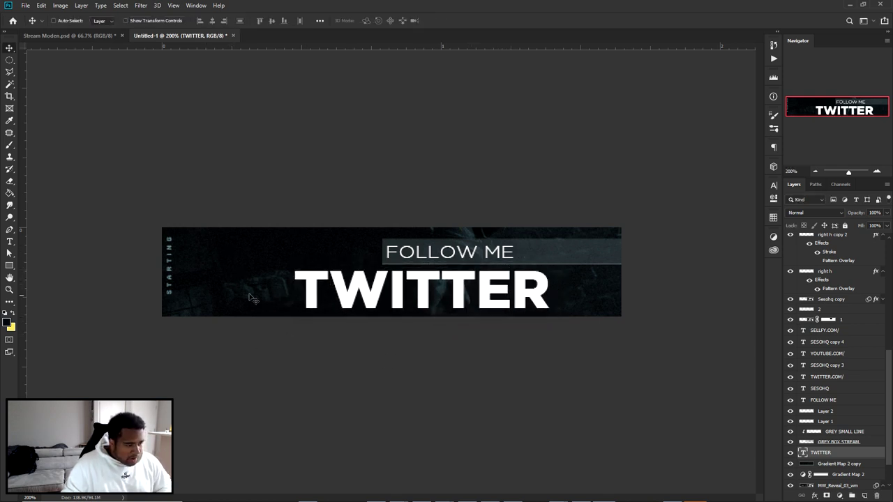
{"action": "left_click_drag", "start_coordinate": [408, 288], "coordinate": [417, 289]}
Select the grey box layer and draw a rectangular marquee beside FOLLOW ME
{"action": "scroll", "coordinate": [388, 260], "scroll_direction": "up", "scroll_amount": 2}
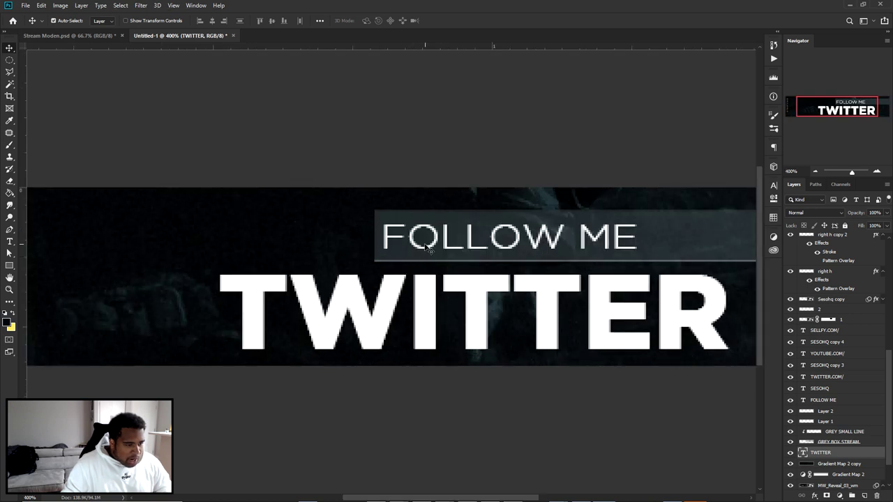
{"action": "left_click", "coordinate": [423, 249]}
{"action": "left_click", "coordinate": [392, 219]}
{"action": "key", "text": "m"}
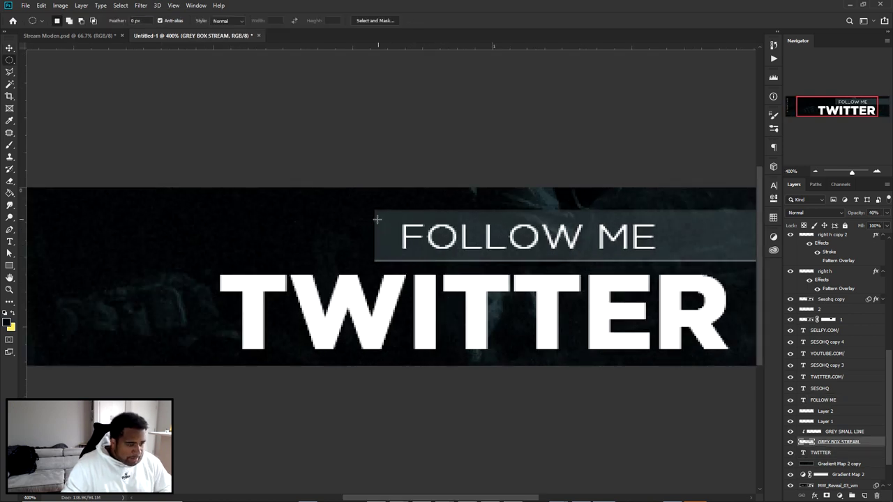
{"action": "left_click", "coordinate": [79, 112]}
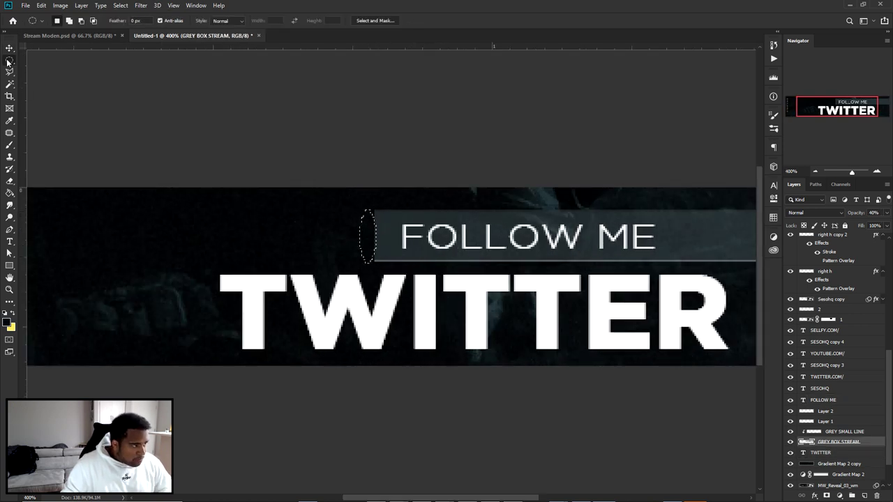
{"action": "key", "text": "shift+m"}
{"action": "left_click_drag", "start_coordinate": [376, 210], "coordinate": [142, 261]}
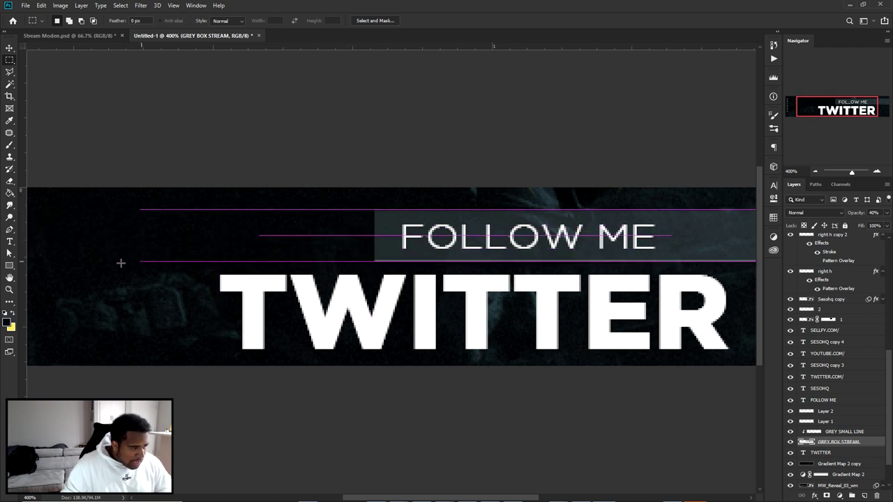
Fill the marquee with yellow on a new layer above the grey box
{"action": "key", "text": "ctrl+shift+n"}
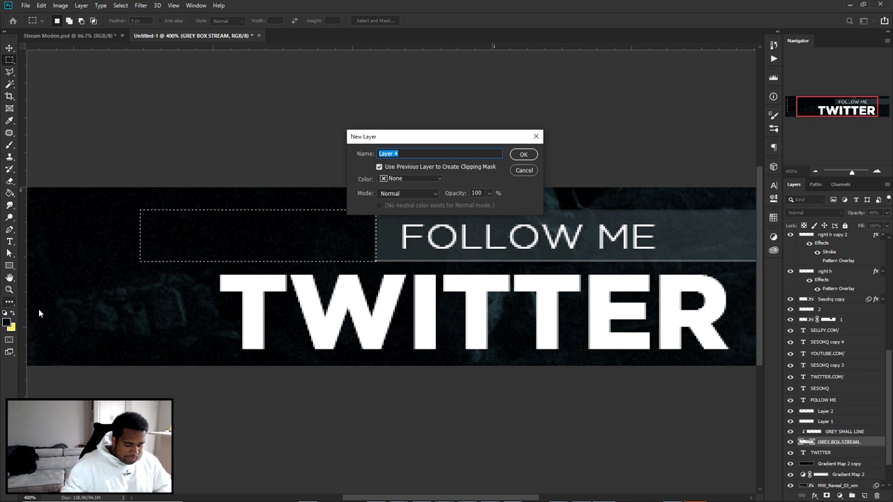
{"action": "key", "text": "Escape"}
{"action": "key", "text": "ctrl+shift+alt+n"}
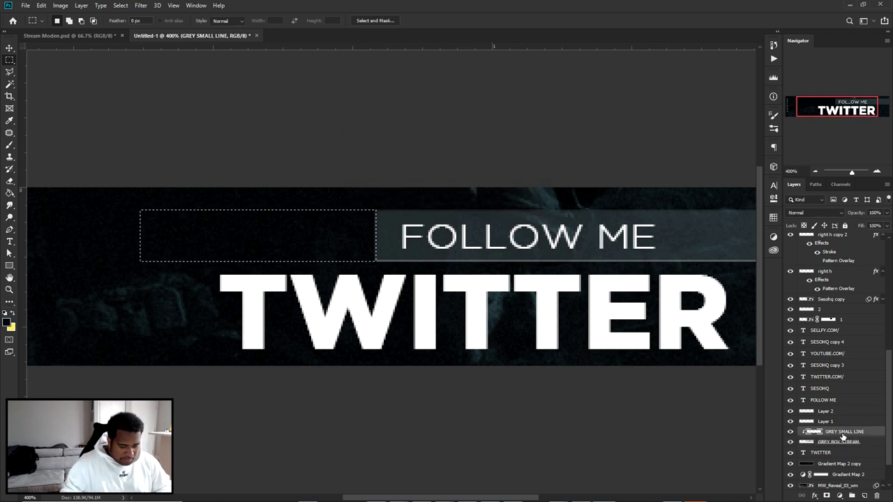
{"action": "key", "text": "ctrl+BackSpace"}
{"action": "key", "text": "ctrl+d"}
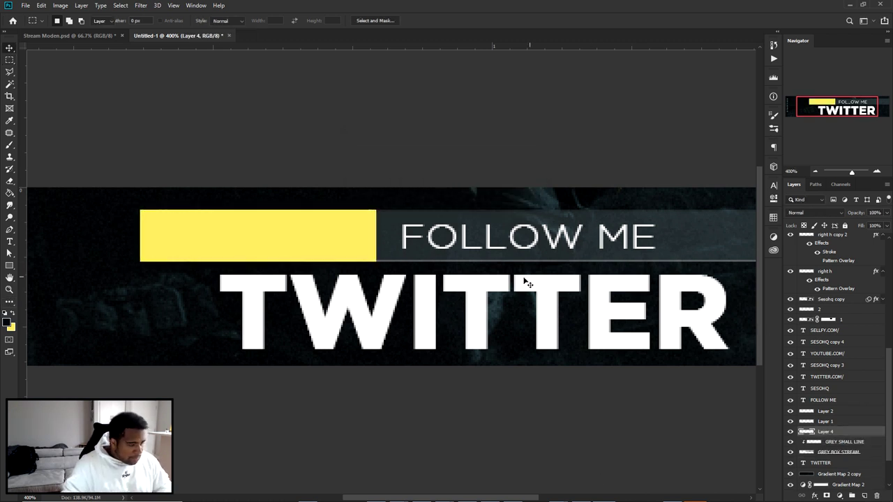
{"action": "key", "text": "v"}
{"action": "key", "text": "ctrl+minus"}
{"action": "key", "text": "ctrl+minus"}
Move the yellow box to the banner's right edge and narrow it into a thin bar
{"action": "left_click_drag", "start_coordinate": [369, 253], "coordinate": [671, 253]}
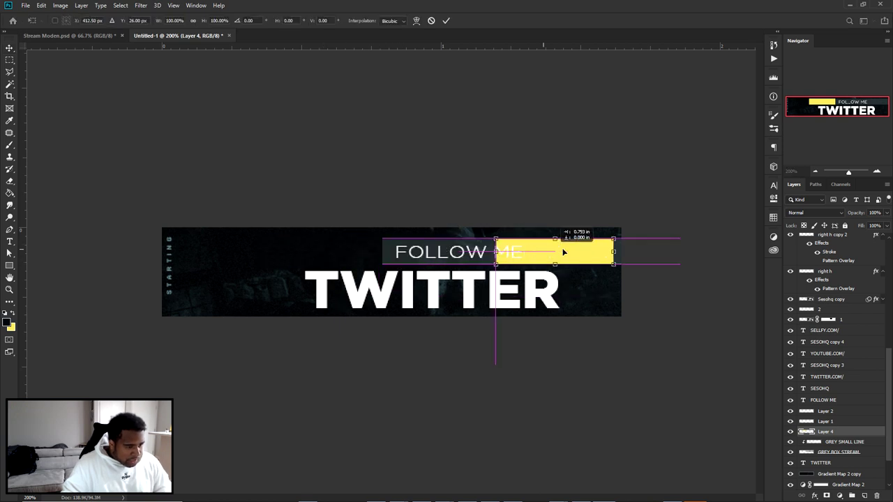
{"action": "left_click_drag", "start_coordinate": [585, 257], "coordinate": [596, 259]}
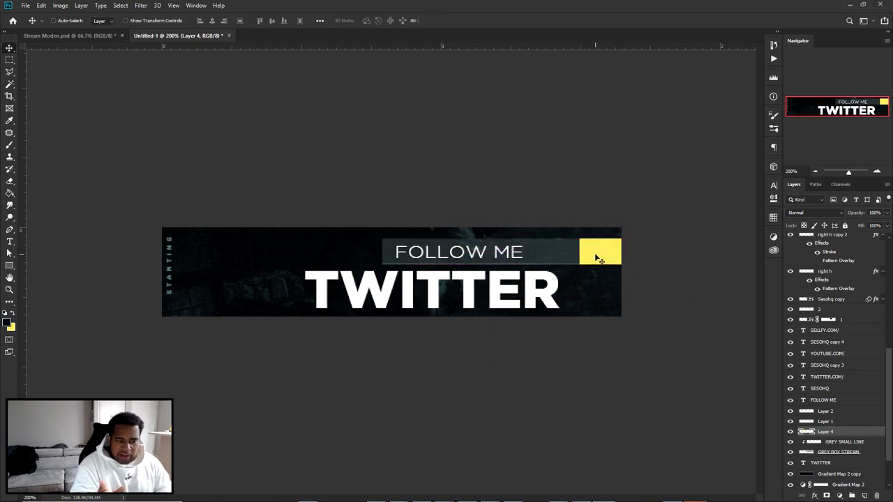
{"action": "left_click_drag", "start_coordinate": [524, 252], "coordinate": [367, 249]}
{"action": "mouse_move", "coordinate": [601, 253]}
{"action": "left_mouse_down"}
{"action": "mouse_move", "coordinate": [628, 256]}
{"action": "mouse_move", "coordinate": [592, 250]}
{"action": "left_mouse_up"}
{"action": "key", "text": "ctrl+t"}
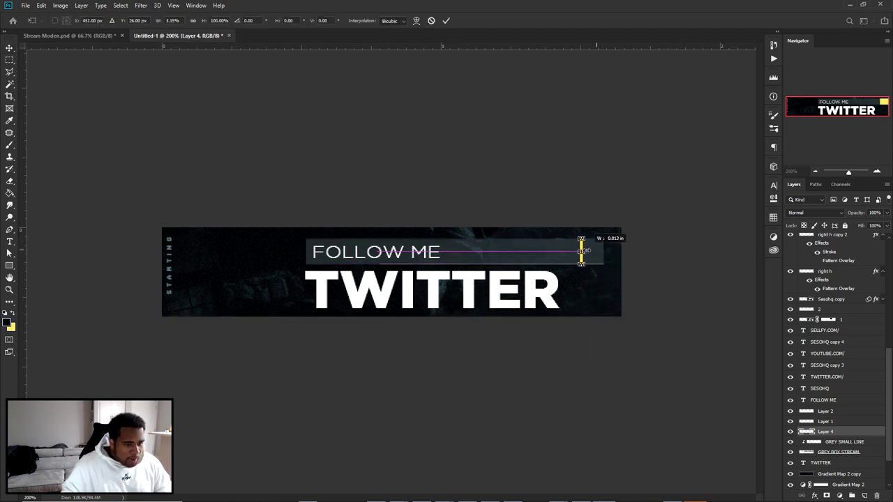
{"action": "key", "text": "Return"}
Narrow the grey box and GREY SMALL LINE layers from the right
{"action": "key", "text": "ctrl+plus"}
{"action": "key", "text": "ctrl+plus"}
{"action": "mouse_move", "coordinate": [649, 254]}
{"action": "left_mouse_down"}
{"action": "mouse_move", "coordinate": [587, 228]}
{"action": "mouse_move", "coordinate": [535, 228]}
{"action": "left_mouse_up"}
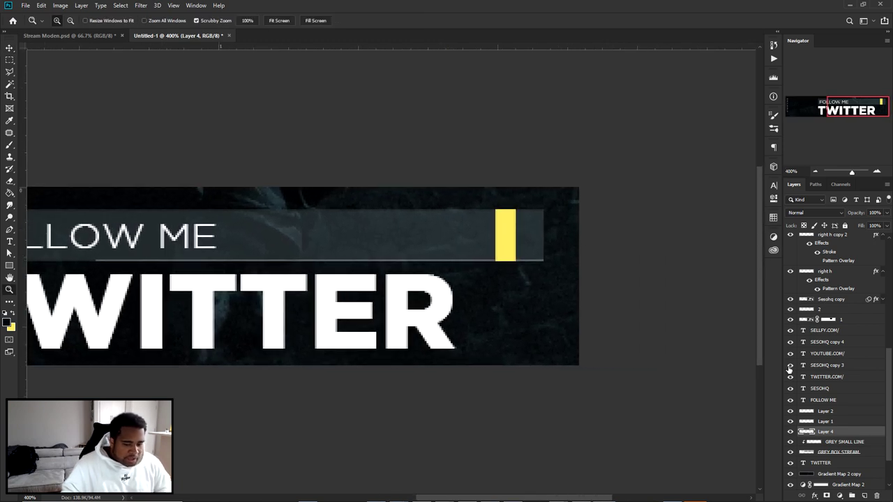
{"action": "left_click", "coordinate": [838, 443]}
{"action": "left_click", "coordinate": [841, 452], "text": "shift"}
{"action": "key", "text": "ctrl+t"}
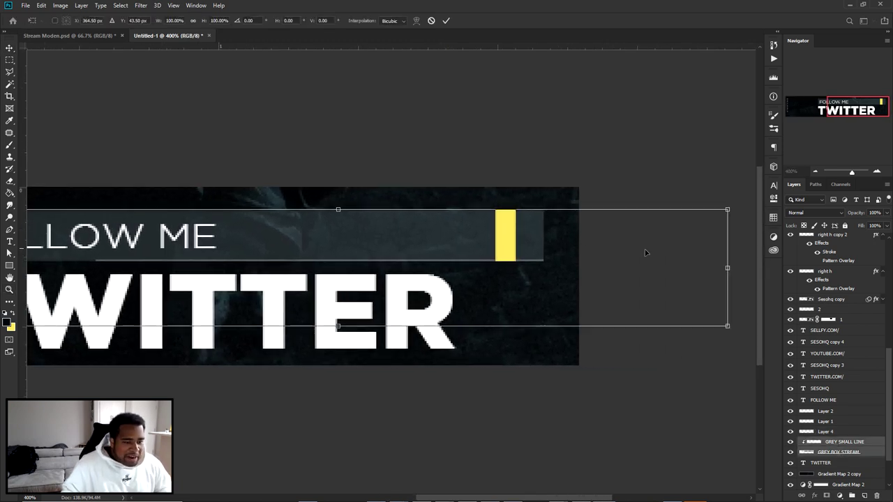
{"action": "mouse_move", "coordinate": [727, 267]}
{"action": "left_mouse_down"}
{"action": "mouse_move", "coordinate": [535, 268]}
{"action": "mouse_move", "coordinate": [608, 267]}
{"action": "left_mouse_up"}
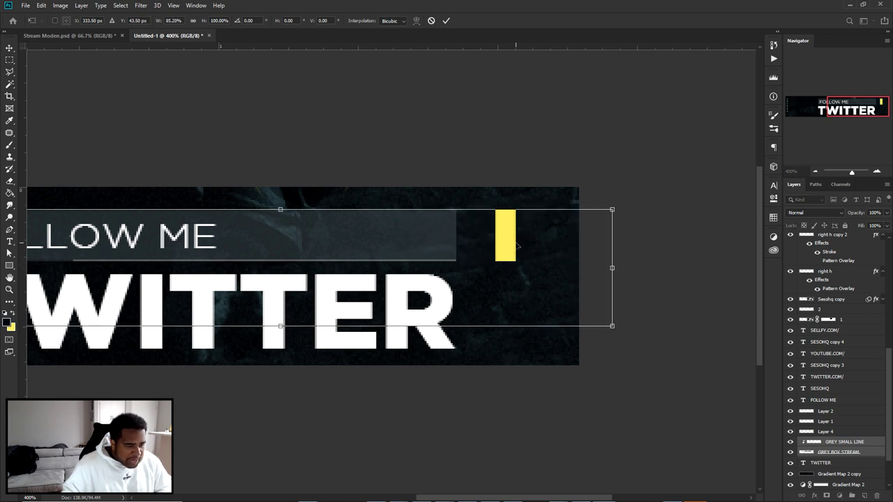
{"action": "key", "text": "Return"}
Place the yellow bar at the grey box's new right end
{"action": "key", "text": "z"}
{"action": "key", "text": "v"}
{"action": "left_click_drag", "start_coordinate": [510, 238], "coordinate": [463, 236]}
{"action": "key", "text": "ctrl+minus"}
{"action": "key", "text": "ctrl+minus"}
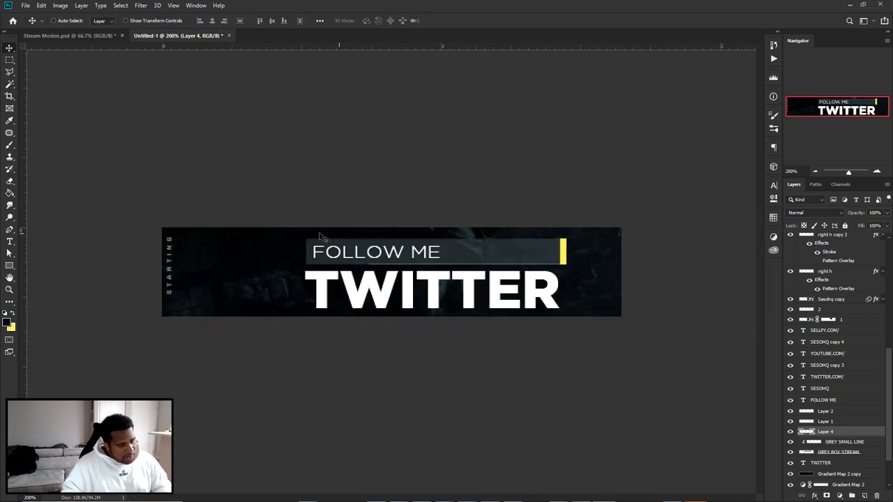
Replace the vertical STARTING label on the left edge with 'TWITTER'
{"action": "double_click", "coordinate": [171, 265]}
{"action": "key", "text": "BackSpace"}
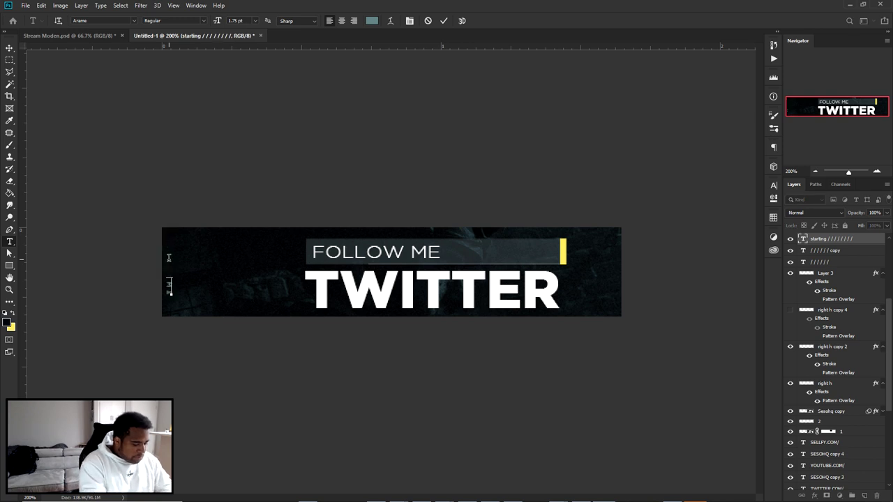
{"action": "left_click", "coordinate": [443, 20]}
{"action": "key", "text": "v"}
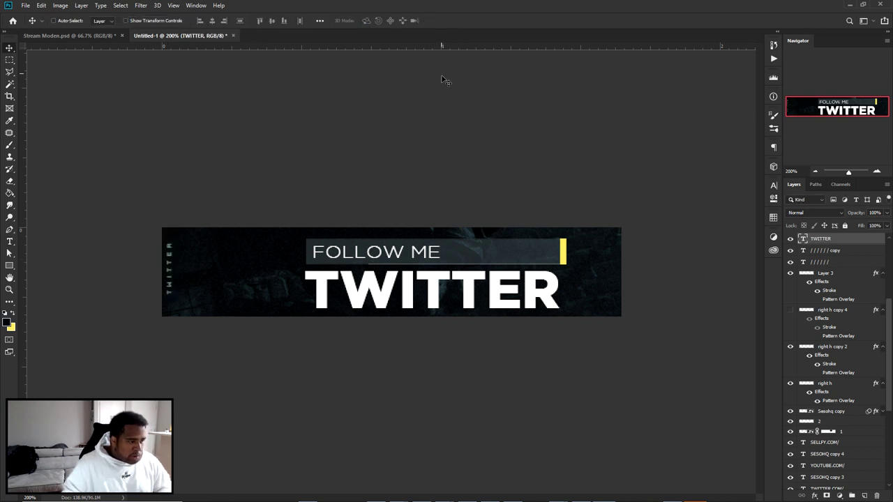
{"action": "key", "text": "ctrl+minus"}
{"action": "key", "text": "ctrl+minus"}
{"action": "key", "text": "ctrl+minus"}
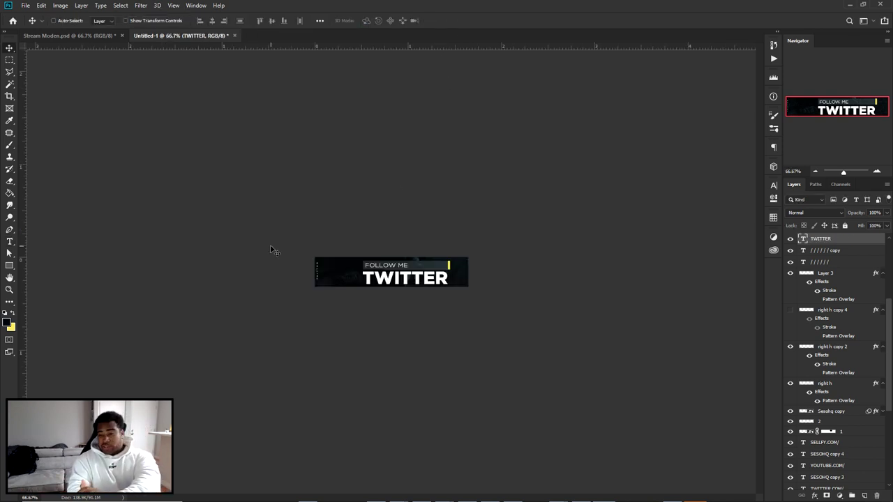